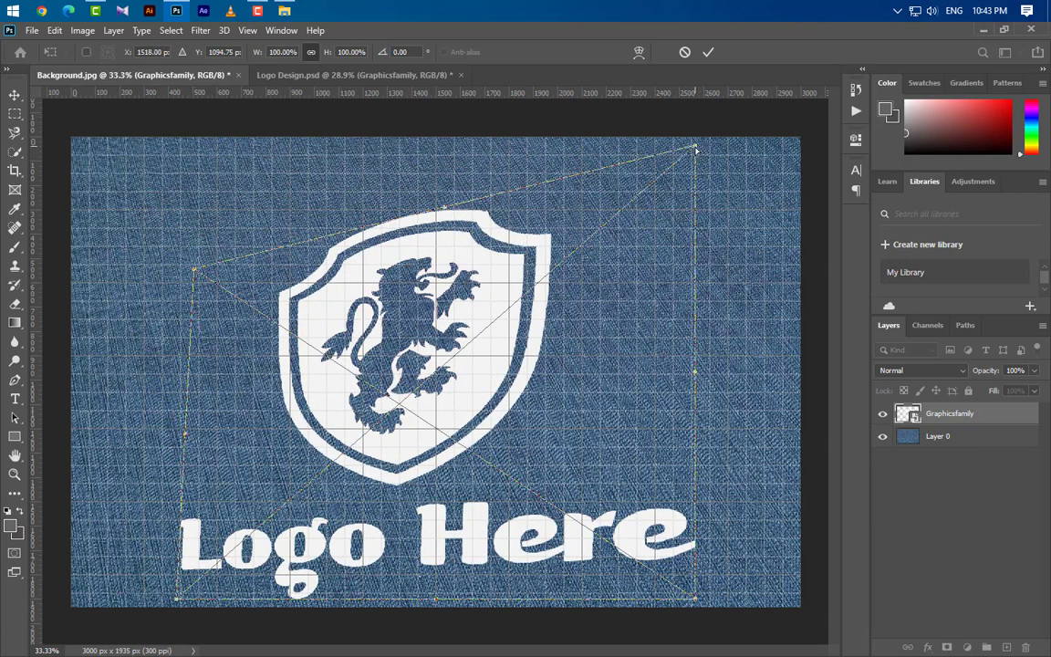
# Distort the logo's corners into a tilted perspective, at about 83% width, 53% height and -12° rotation, and apply the transform.
pyautogui.moveTo(695, 148); pyautogui.dragTo(560, 225)
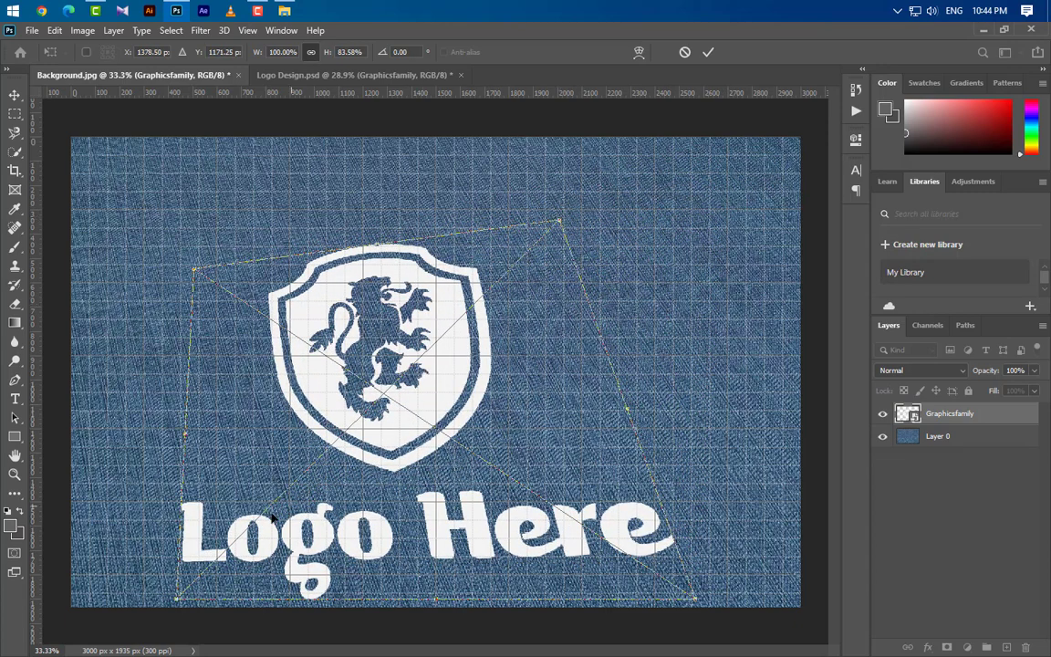
pyautogui.moveTo(181, 605); pyautogui.dragTo(262, 501)
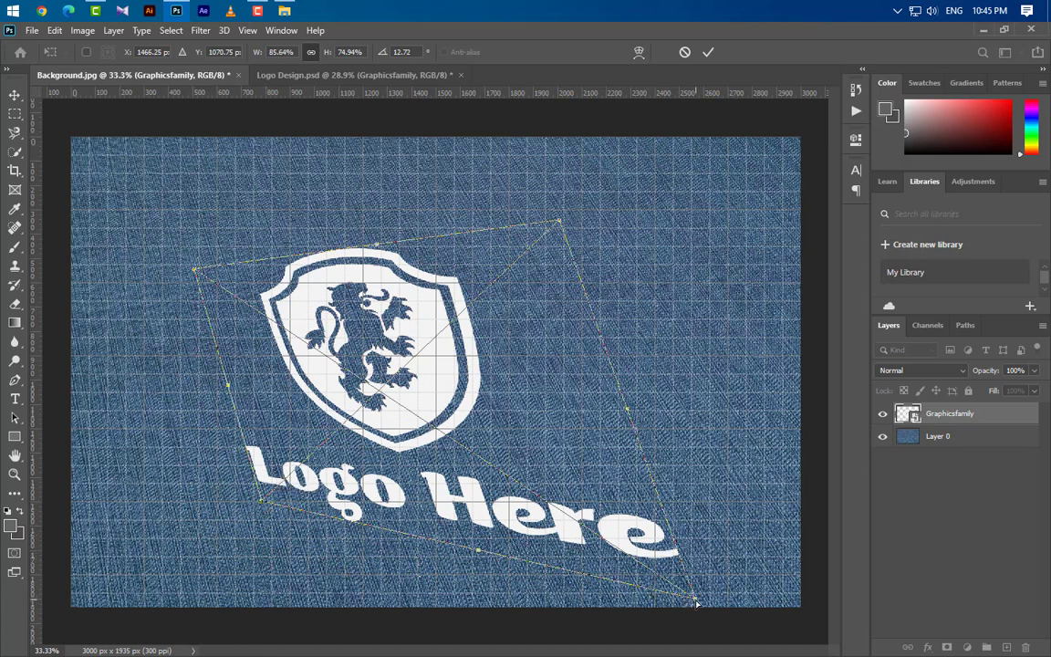
pyautogui.moveTo(696, 602); pyautogui.dragTo(681, 416)
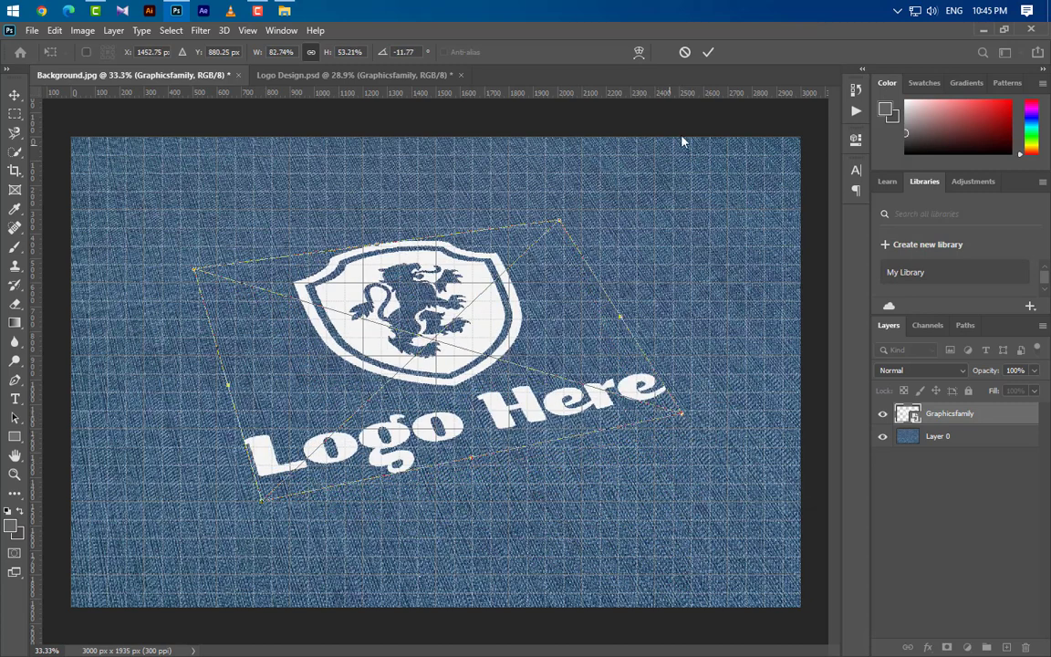
pyautogui.click(709, 52)
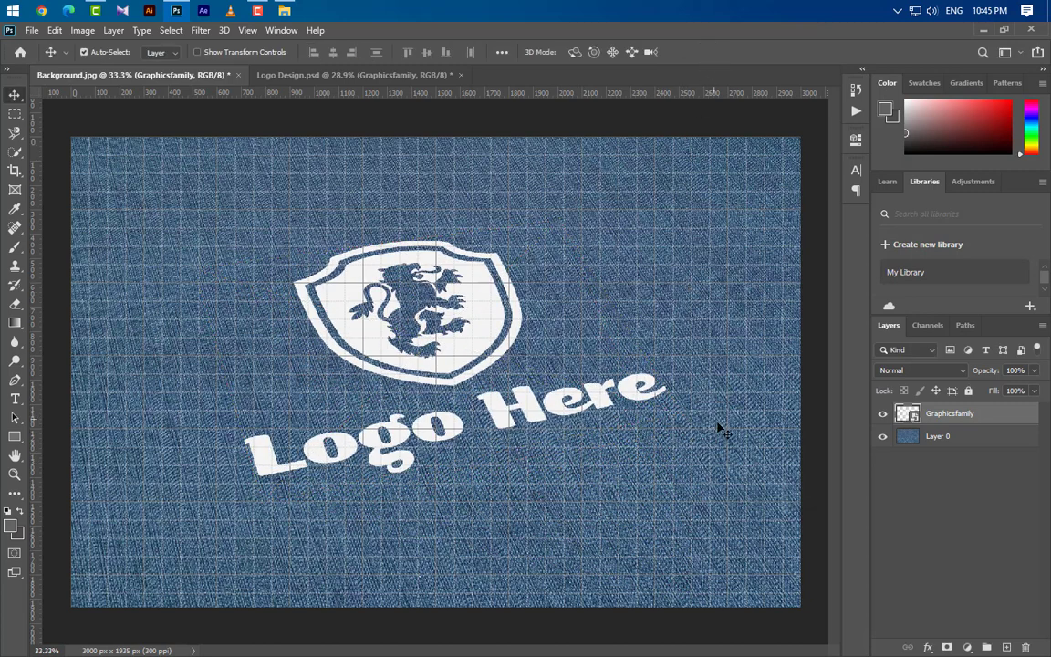
# Hide the grid overlay on the denim canvas.
pyautogui.click(247, 30)
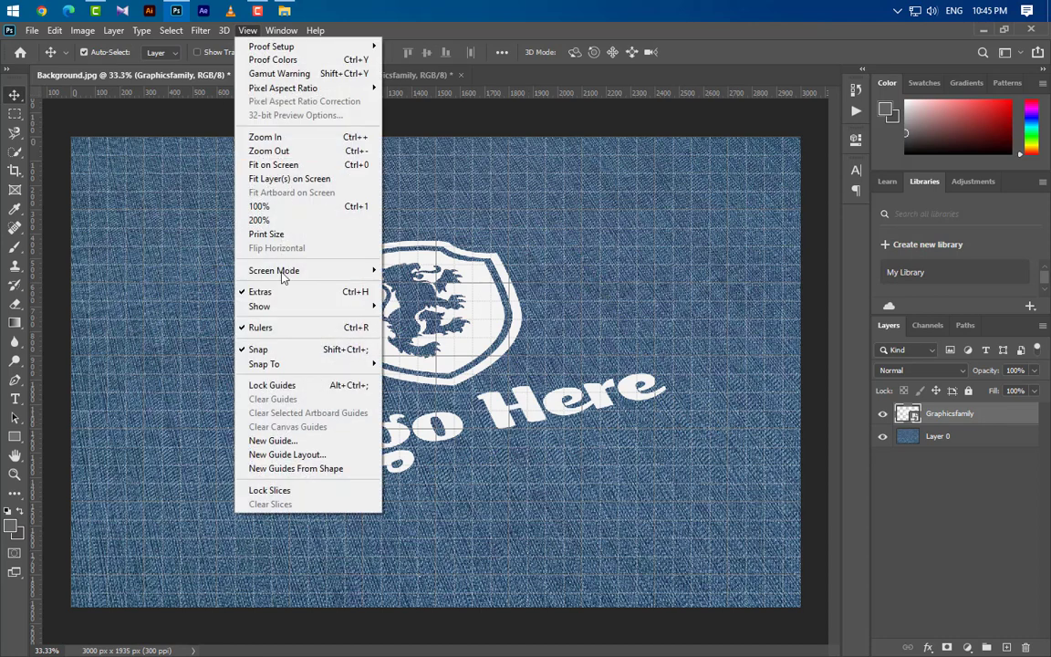
pyautogui.moveTo(286, 313)
pyautogui.click(411, 346)
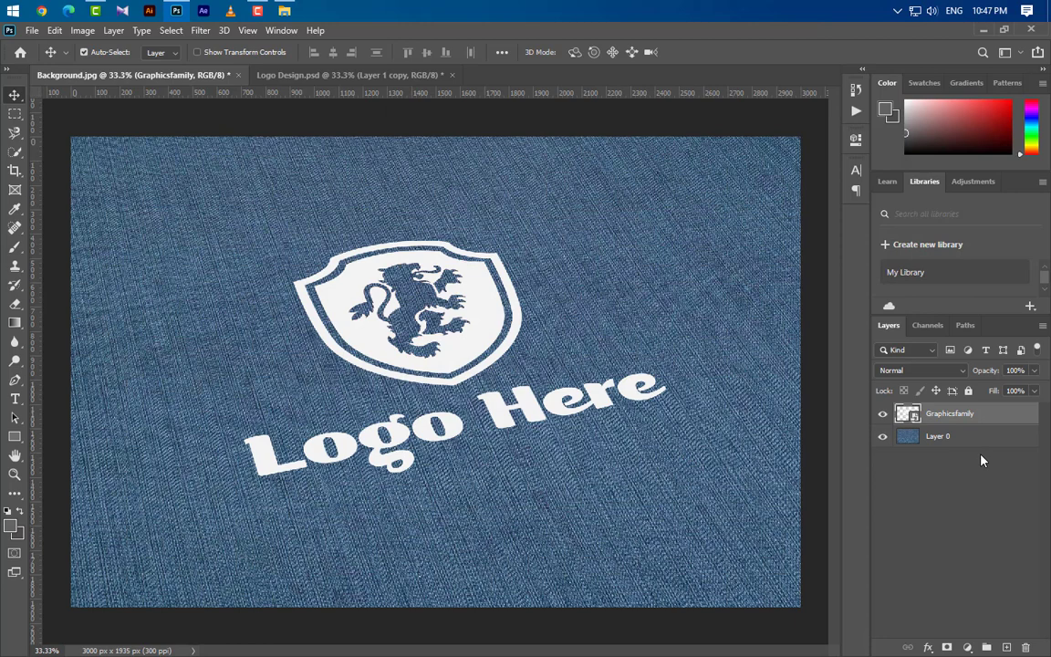
# Duplicate Layer 0, place the copy above the Graphicsfamily layer and clip it to that logo layer.
pyautogui.moveTo(939, 436); pyautogui.dragTo(1006, 646)
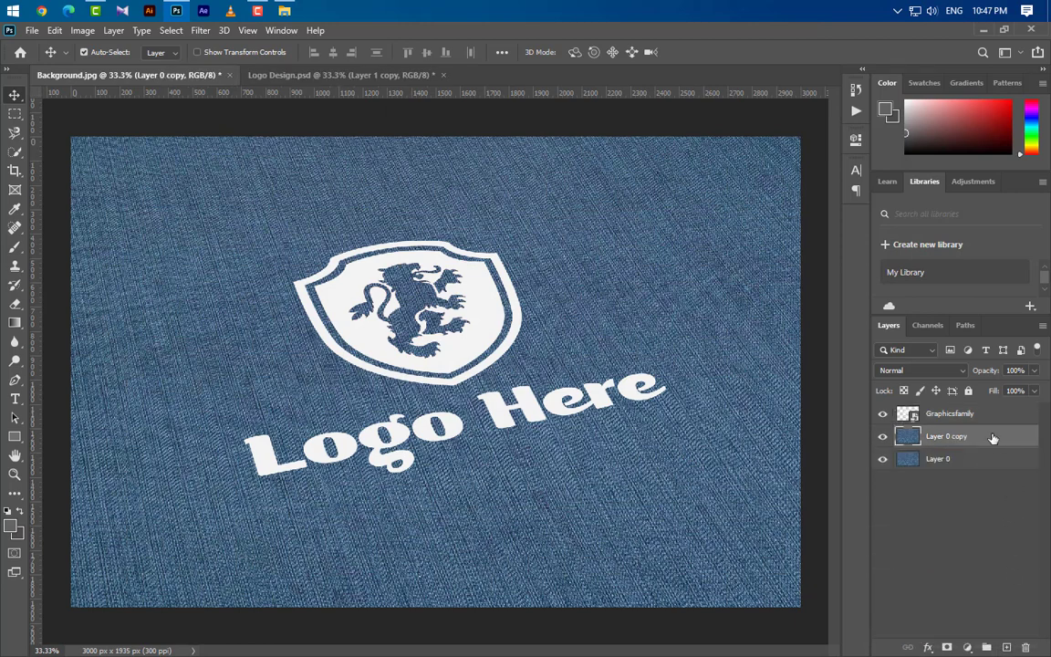
pyautogui.moveTo(994, 436); pyautogui.dragTo(996, 413)
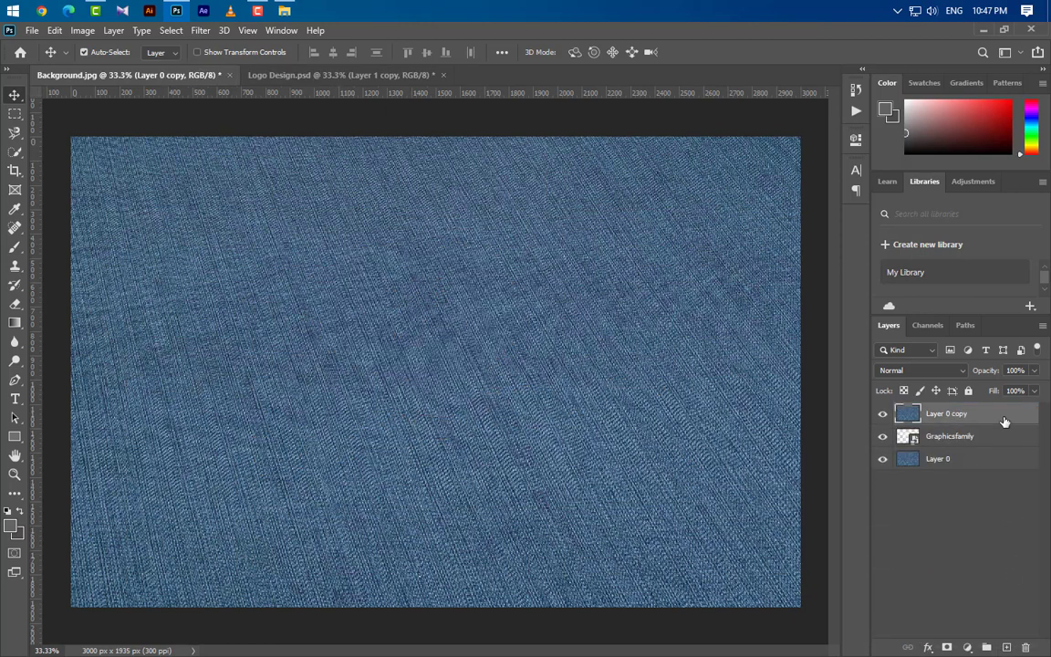
pyautogui.rightClick(905, 413)
pyautogui.click(876, 318)
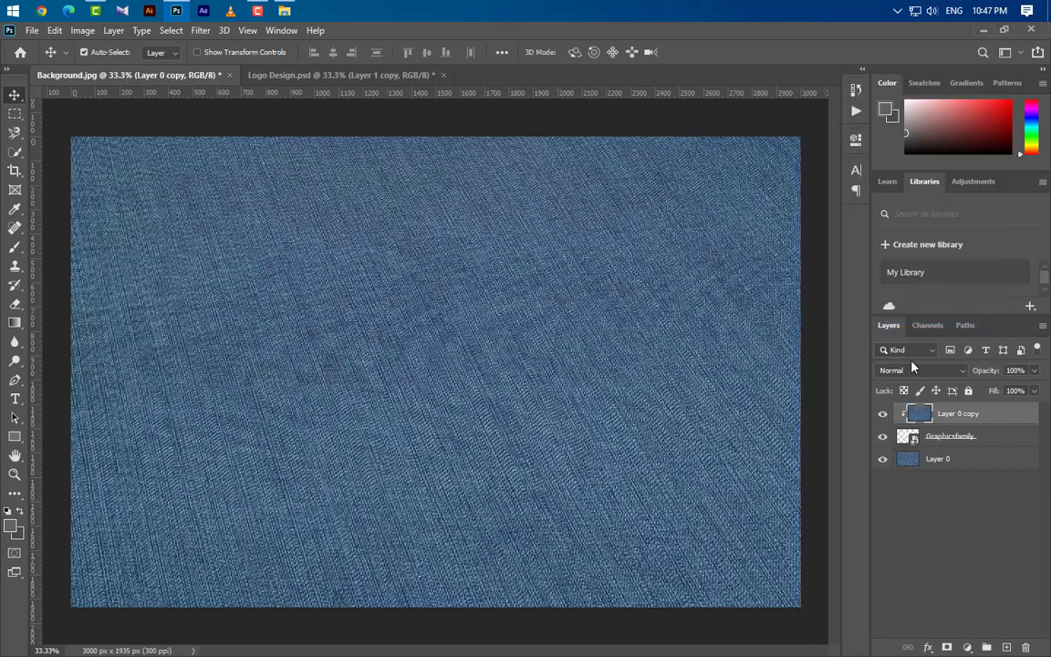
# Add a Levels adjustment above the denim copy with black input 54, and clip it to the logo layer.
pyautogui.click(966, 647)
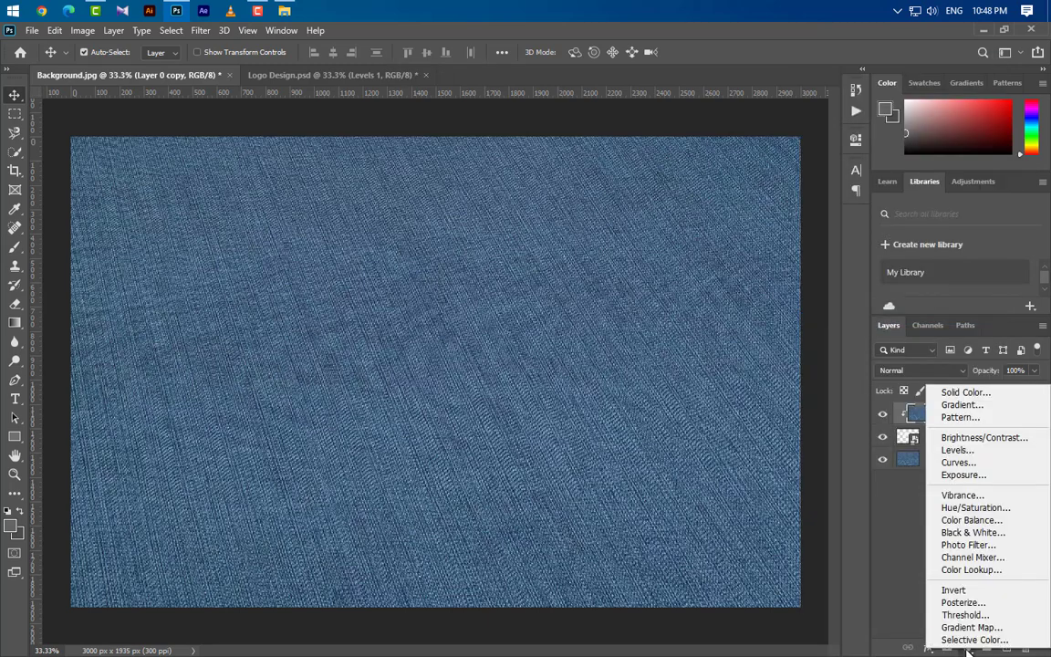
pyautogui.click(957, 450)
pyautogui.moveTo(676, 303); pyautogui.dragTo(642, 308)
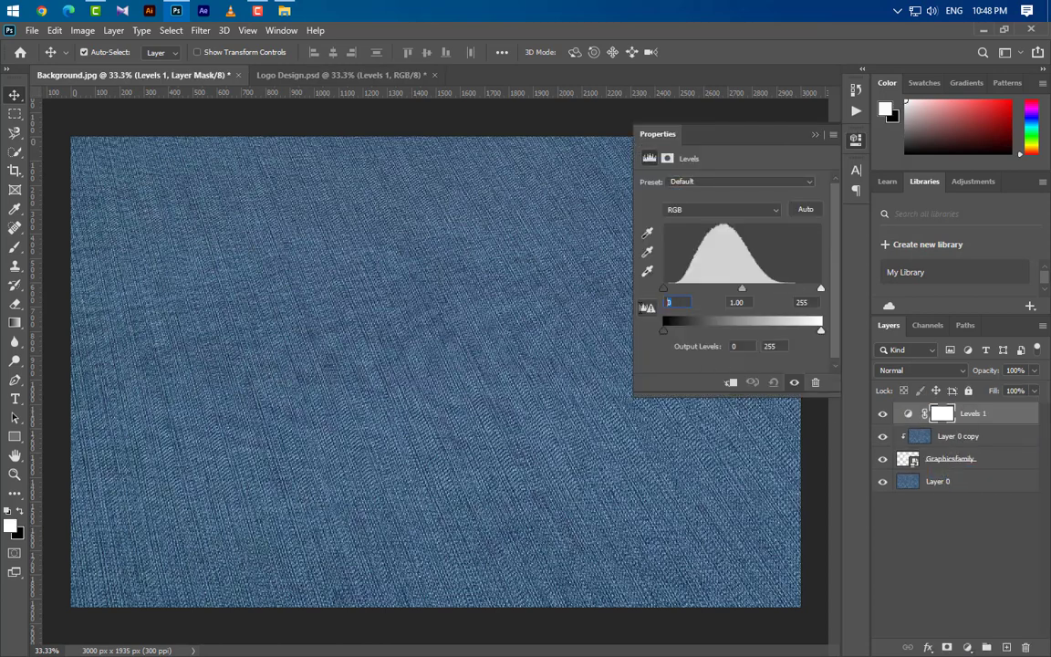
pyautogui.write('54')
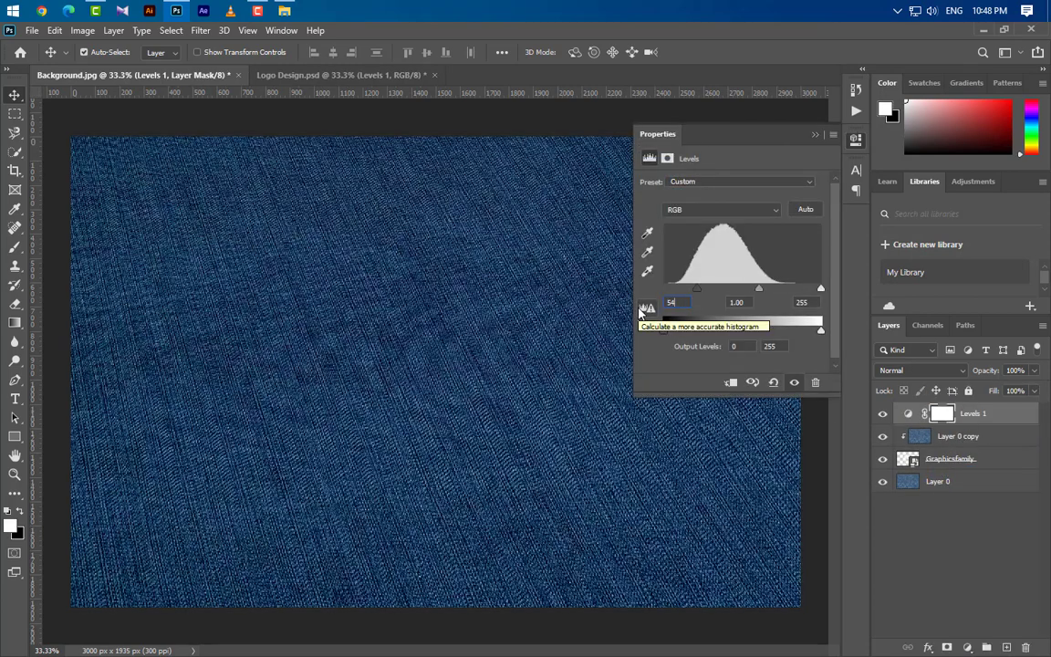
pyautogui.press('Tab')
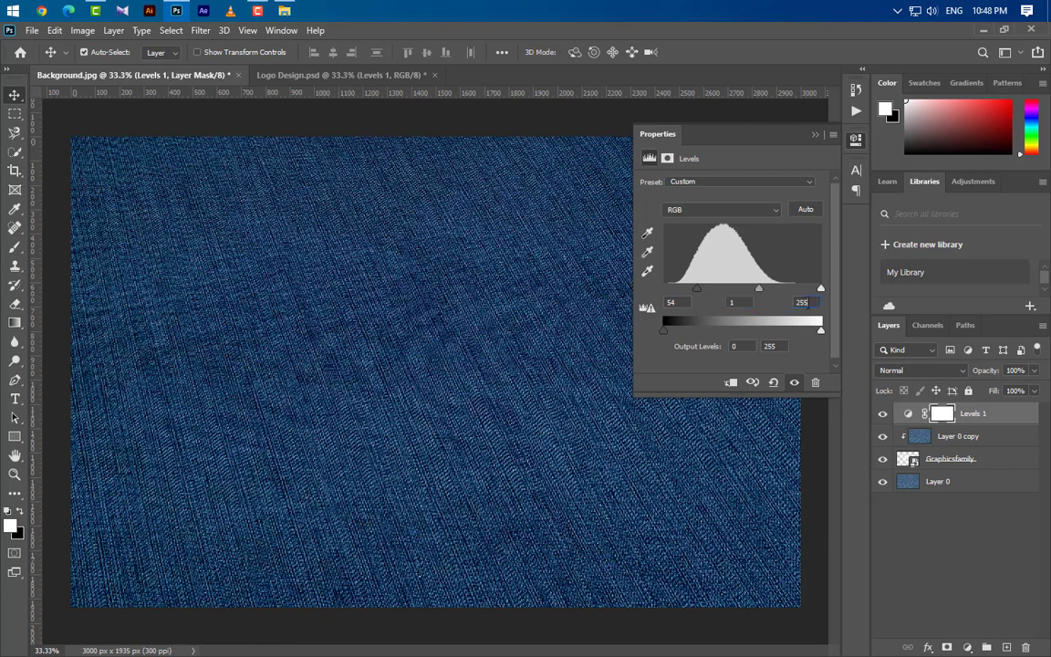
pyautogui.moveTo(808, 303); pyautogui.dragTo(783, 306)
pyautogui.click(816, 137)
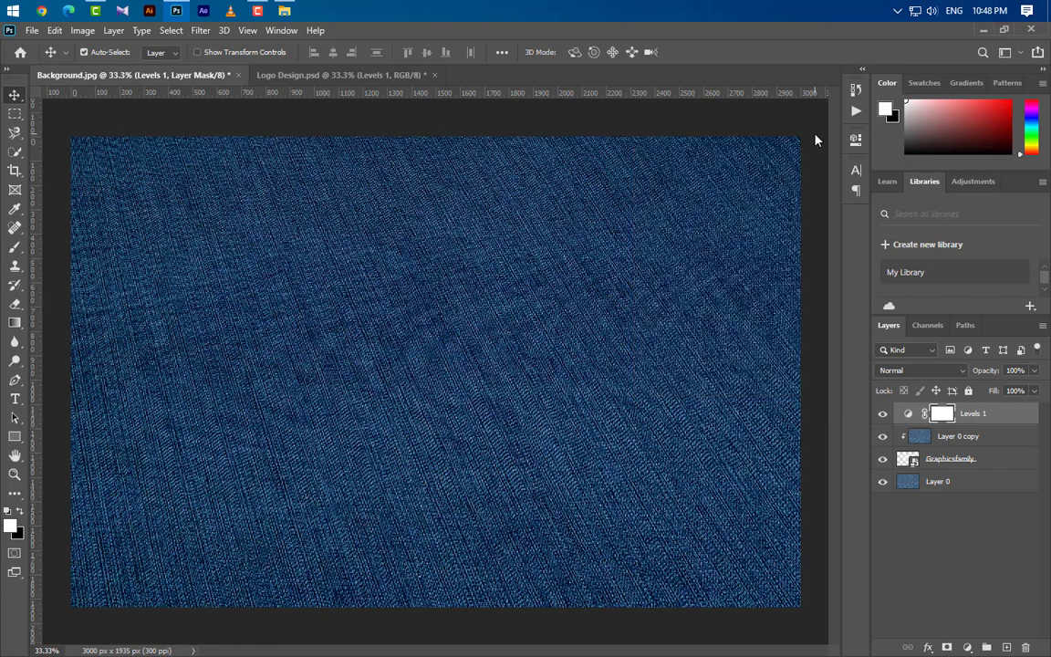
pyautogui.rightClick(1011, 416)
pyautogui.click(865, 319)
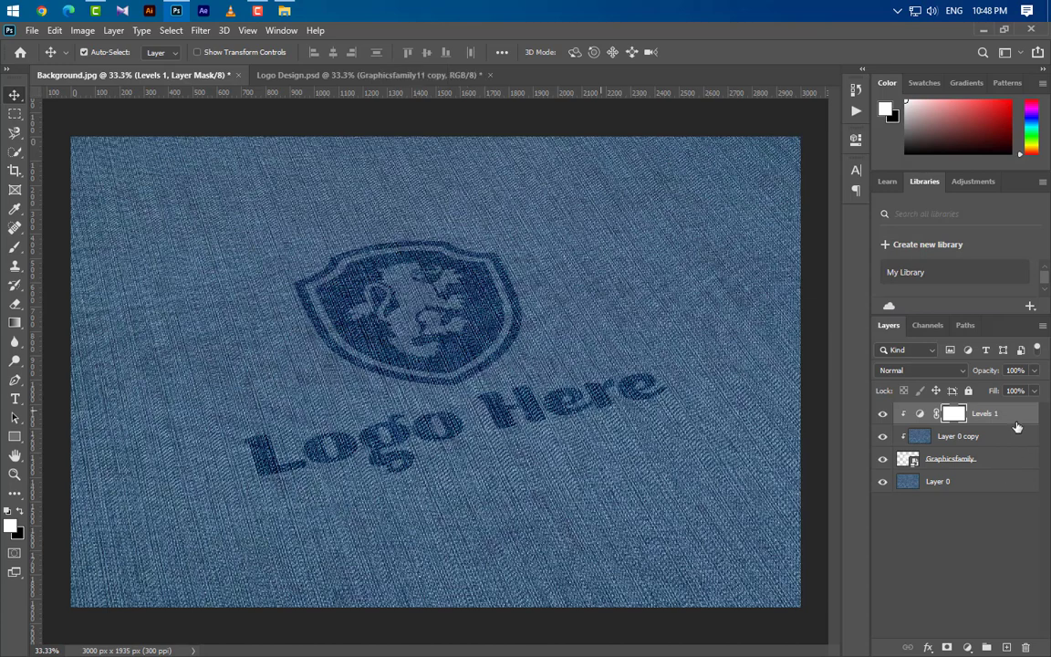
# Duplicate the Graphicsfamily logo layer and place the copy at the top of the layer stack.
pyautogui.click(1012, 458)
pyautogui.moveTo(1014, 469); pyautogui.dragTo(1006, 647)
pyautogui.moveTo(999, 465); pyautogui.dragTo(990, 409)
# Clip both the Levels 1 adjustment and Layer 0 copy to the original Graphicsfamily layer again.
pyautogui.click(994, 460)
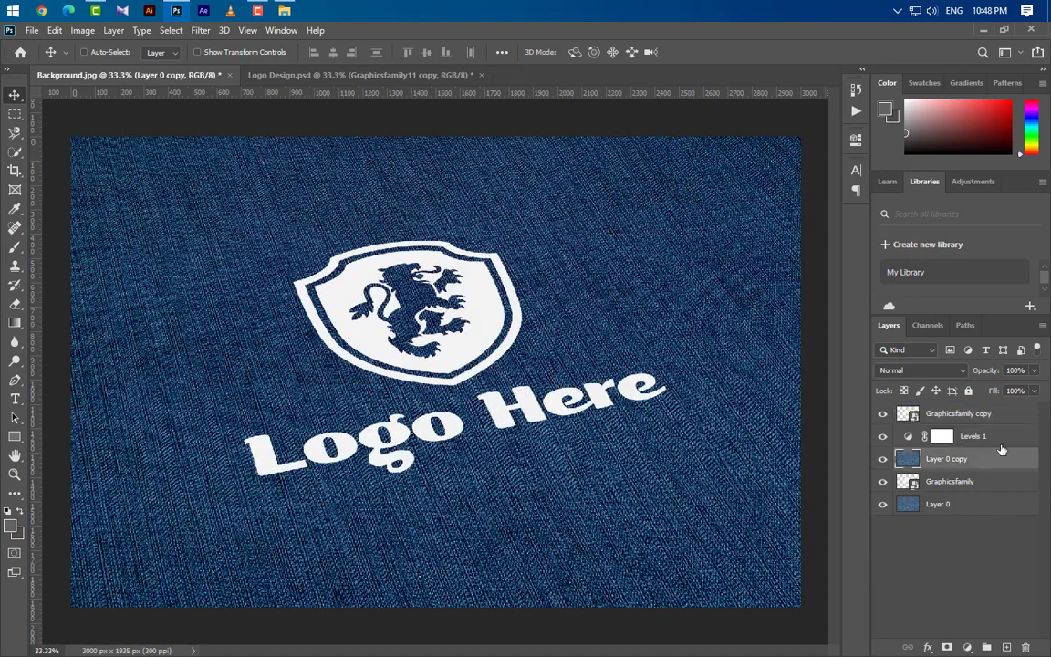
pyautogui.keyDown('ctrl'); pyautogui.click(1004, 437); pyautogui.keyUp('ctrl')
pyautogui.rightClick(1007, 436)
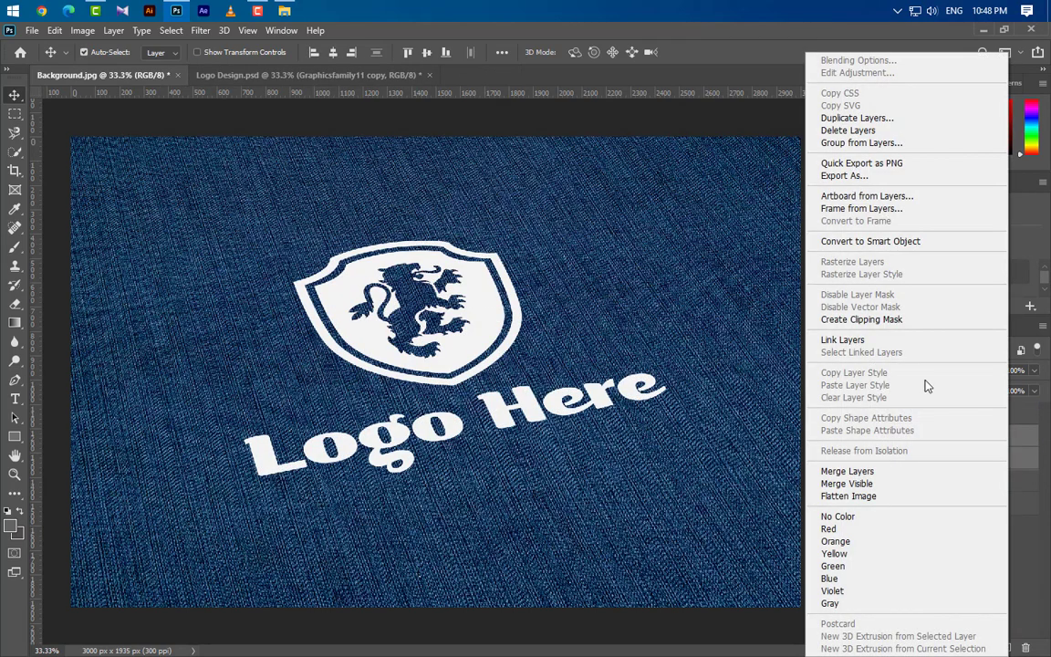
pyautogui.click(861, 319)
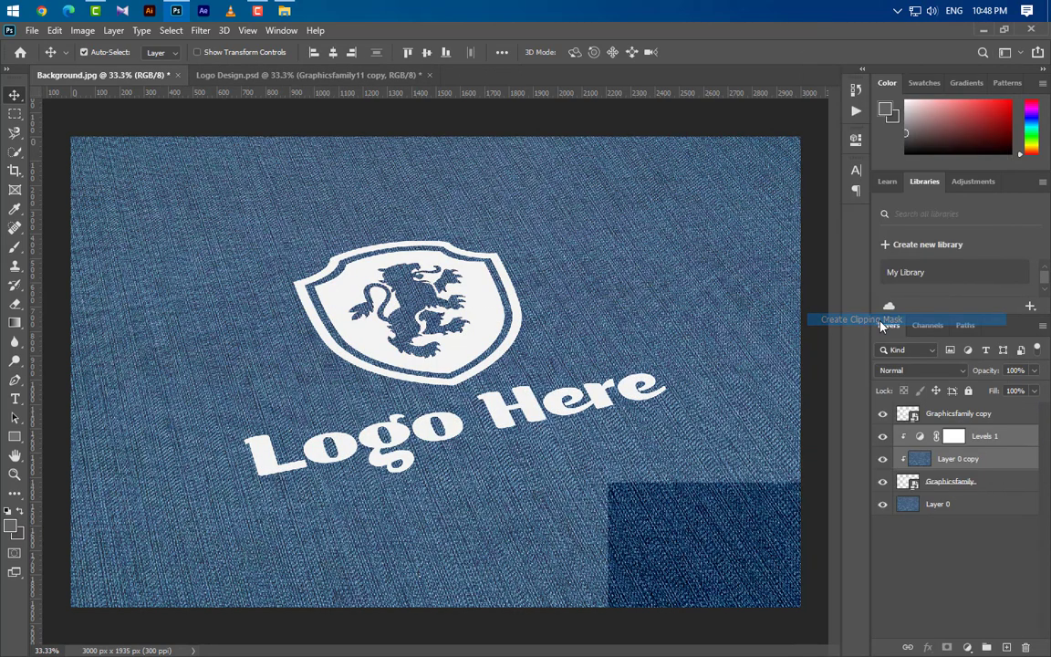
# Set the fill of the Graphicsfamily copy layer to 0%.
pyautogui.click(1014, 417)
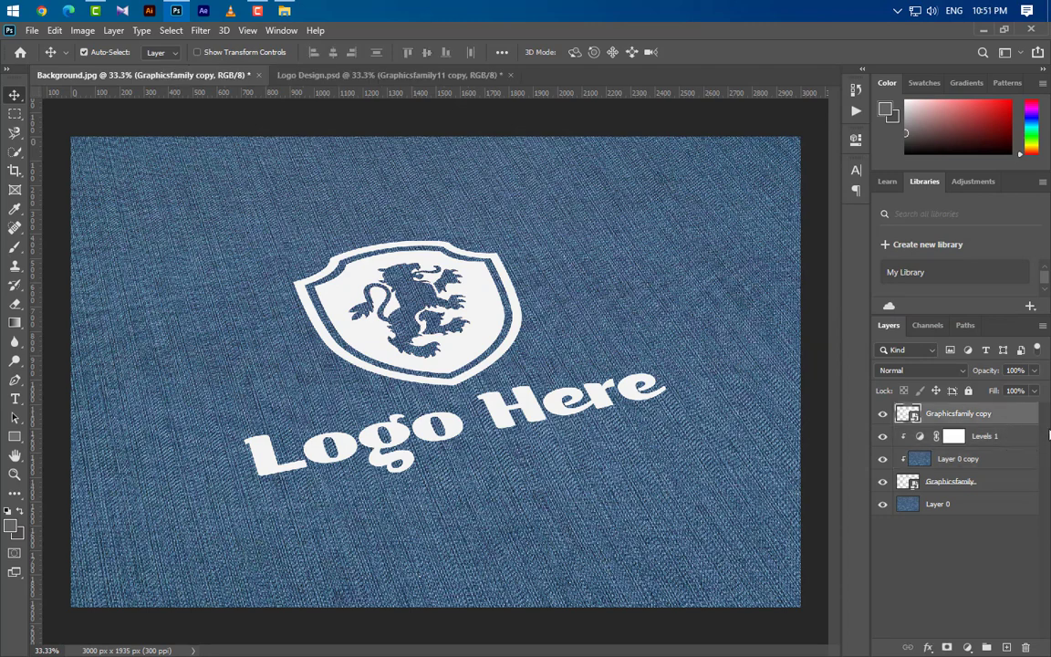
pyautogui.click(1035, 391)
pyautogui.moveTo(1036, 409); pyautogui.dragTo(938, 409)
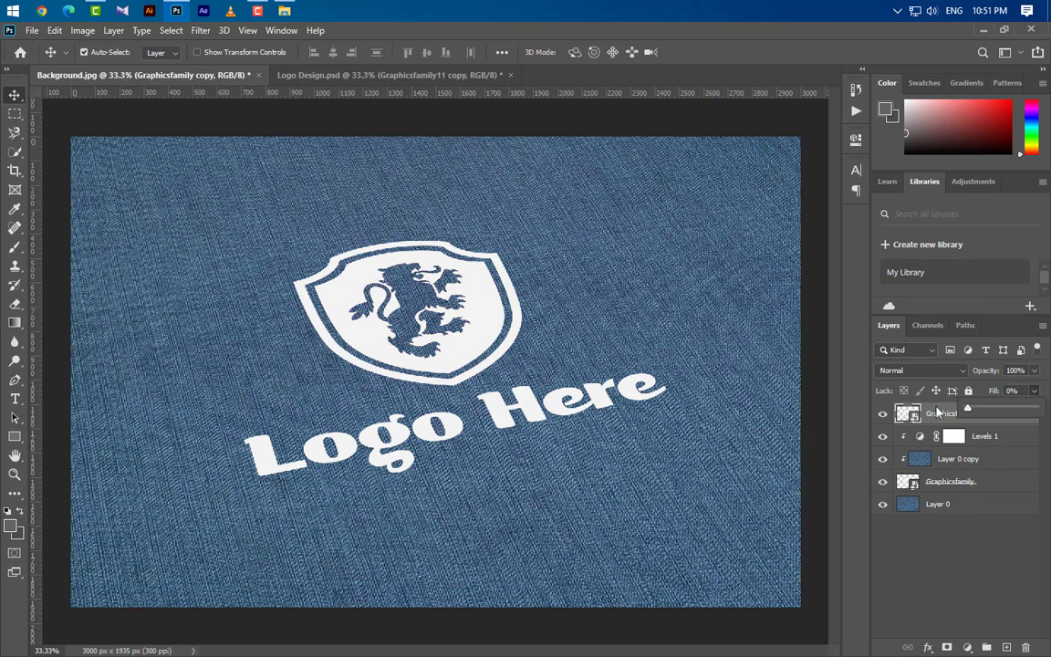
pyautogui.press('Return')
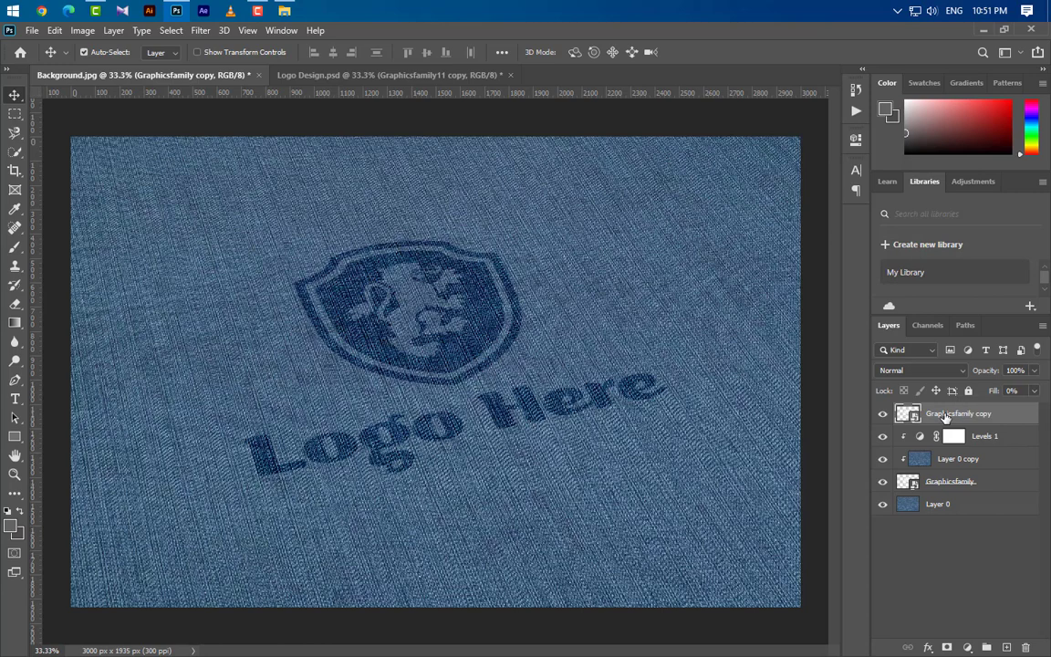
# Add a Bevel & Emboss effect to the Graphicsfamily copy layer with the Emboss style and Chisel Hard technique.
pyautogui.doubleClick(1028, 419)
pyautogui.click(519, 248)
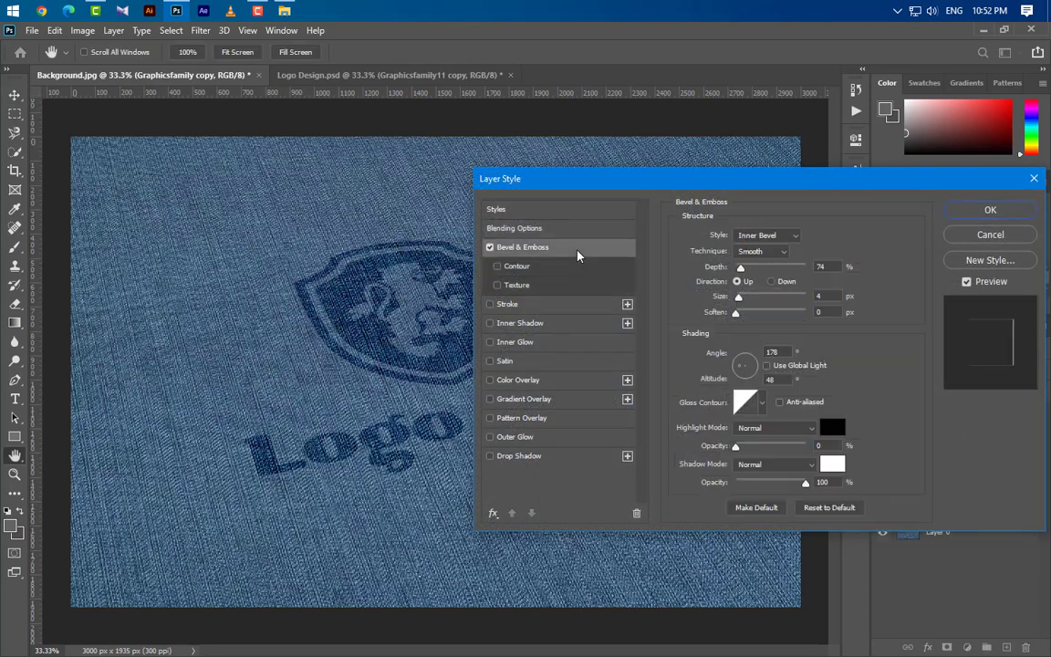
pyautogui.click(769, 235)
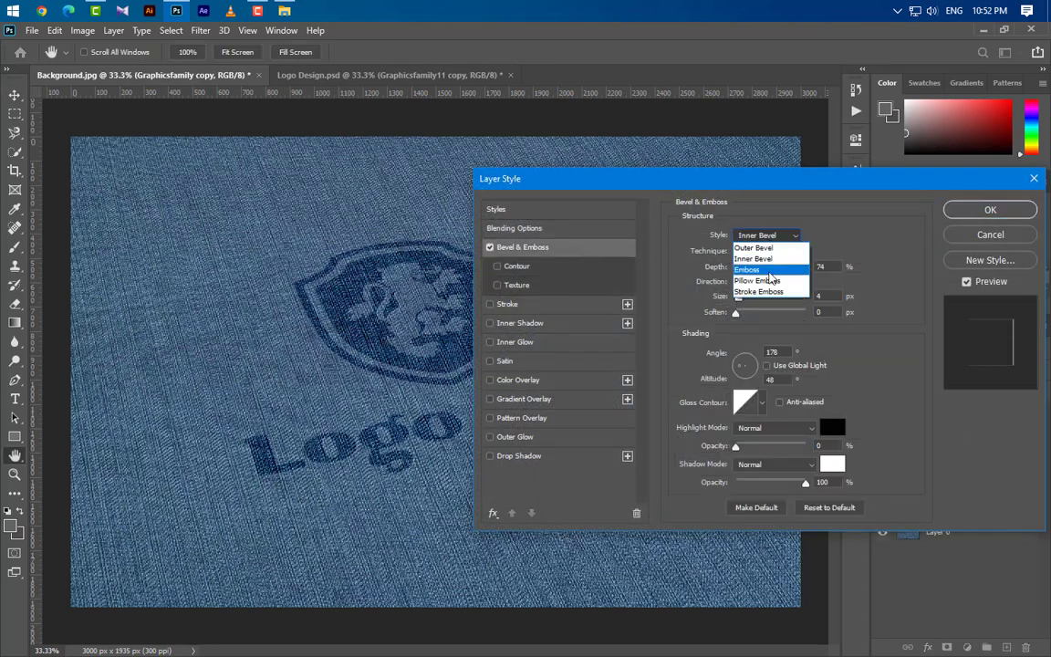
pyautogui.click(748, 270)
pyautogui.click(767, 252)
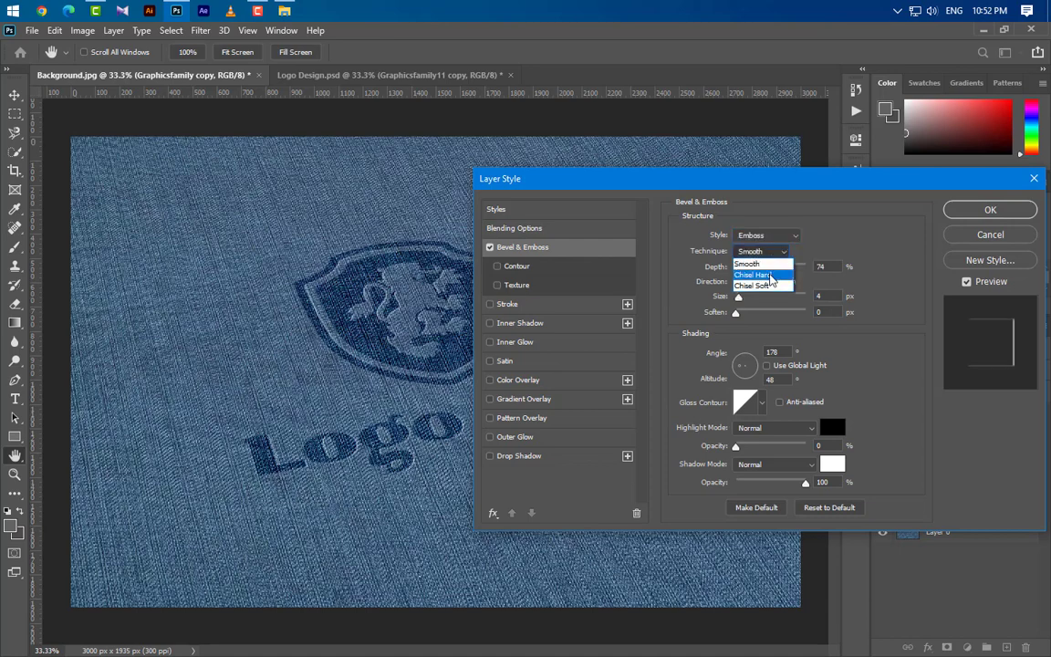
pyautogui.click(754, 275)
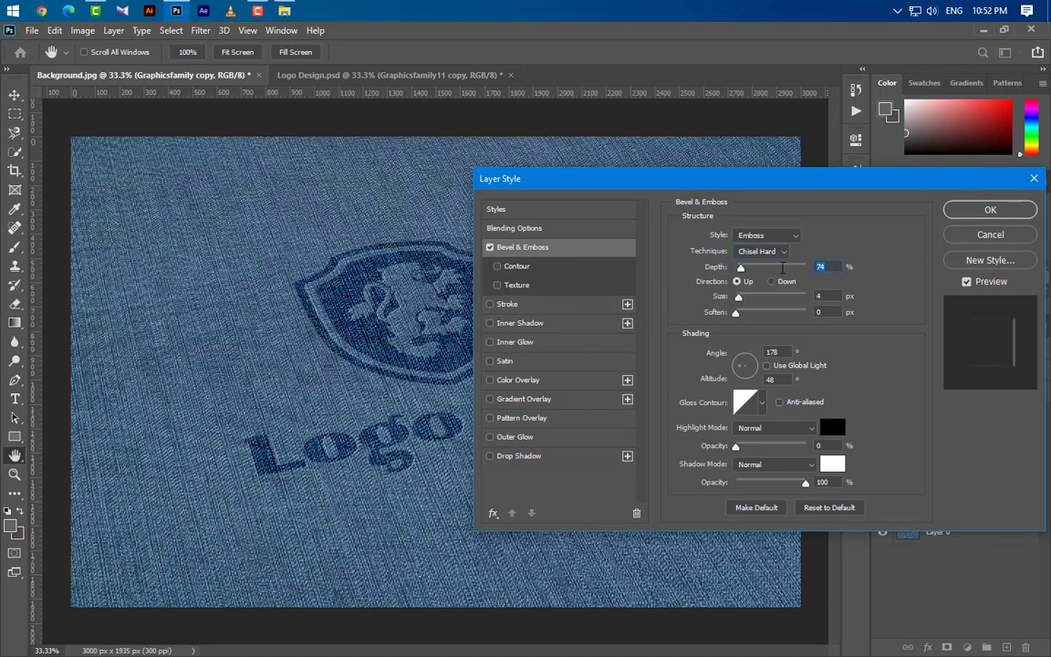
# Set the bevel's depth to 510%, its direction to Down and its size to 6 px.
pyautogui.click(771, 266)
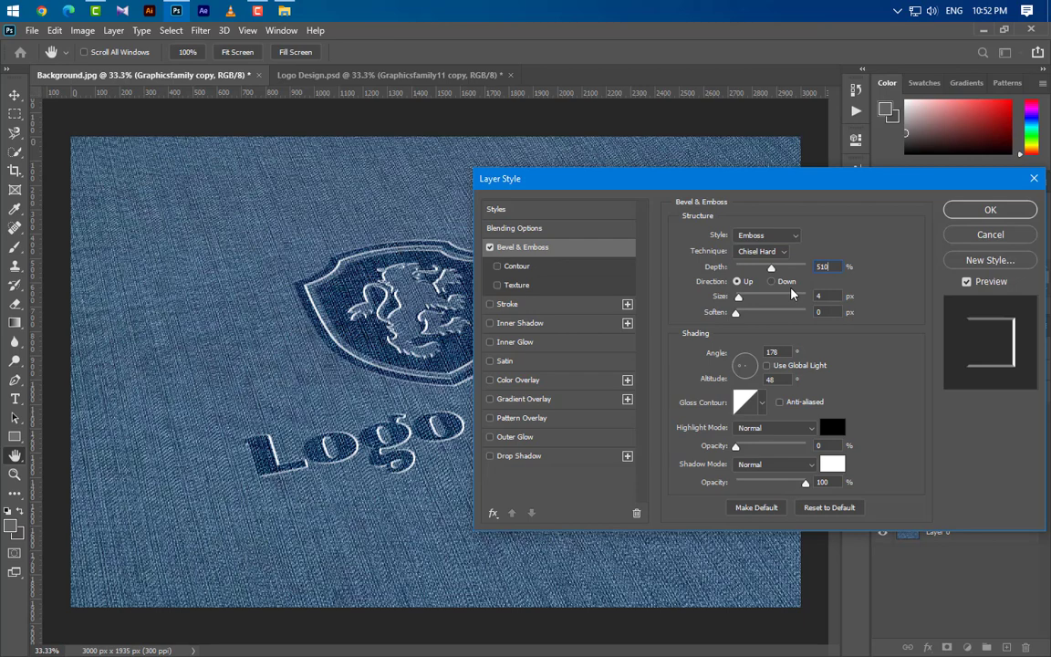
pyautogui.click(770, 282)
pyautogui.moveTo(739, 297); pyautogui.dragTo(741, 297)
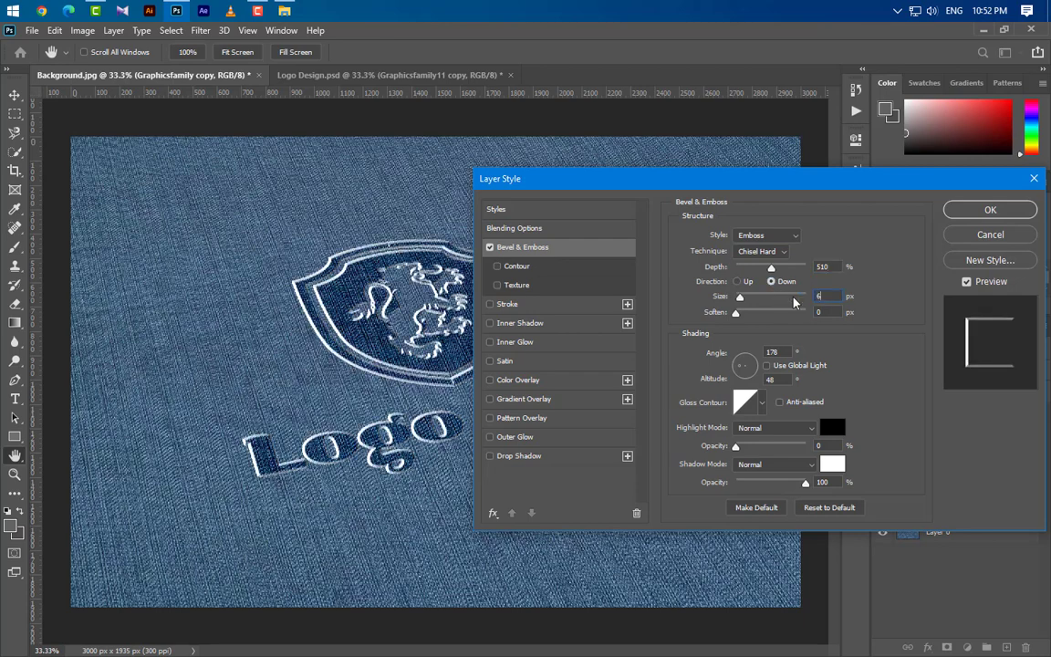
# Set the bevel's shading angle to 130° and altitude to 35°.
pyautogui.press('Tab')
pyautogui.press('Tab')
pyautogui.write('1')
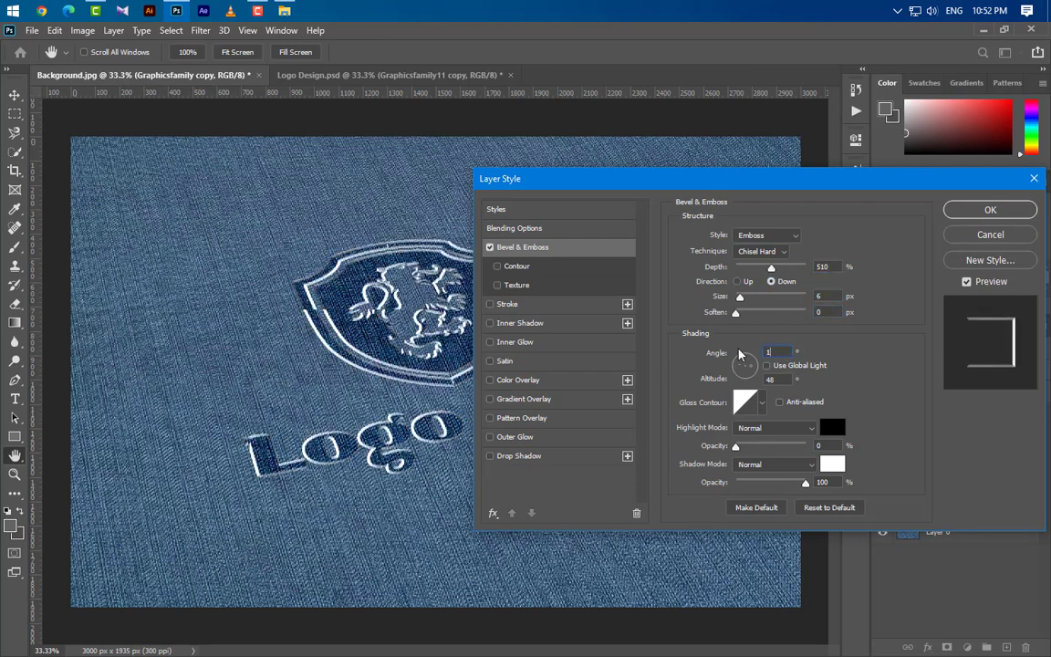
pyautogui.write('30')
pyautogui.press('Tab')
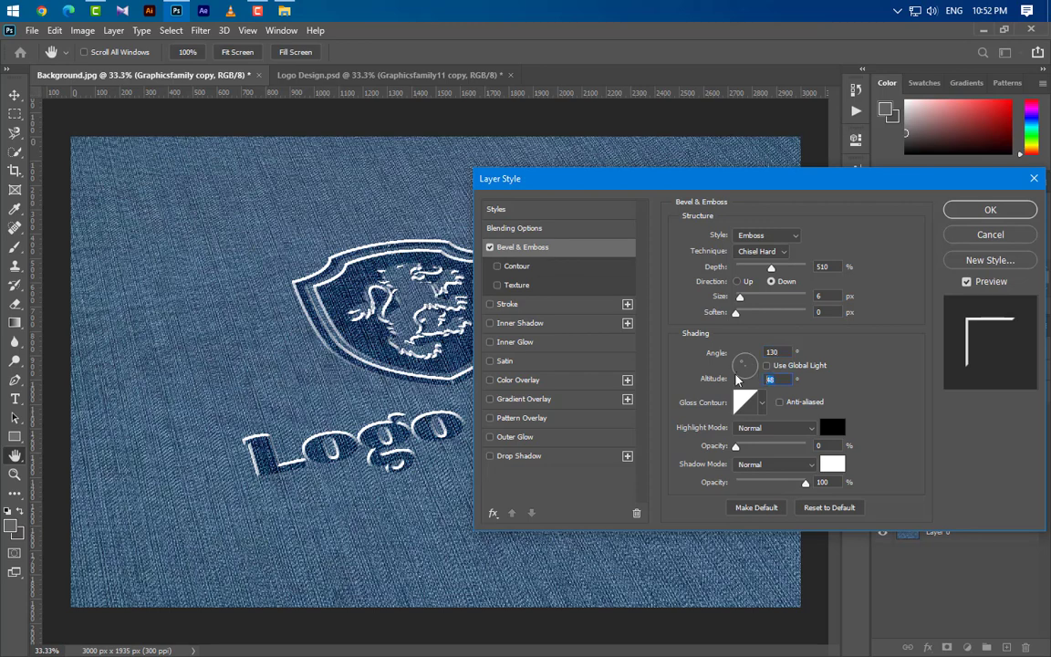
pyautogui.write('35')
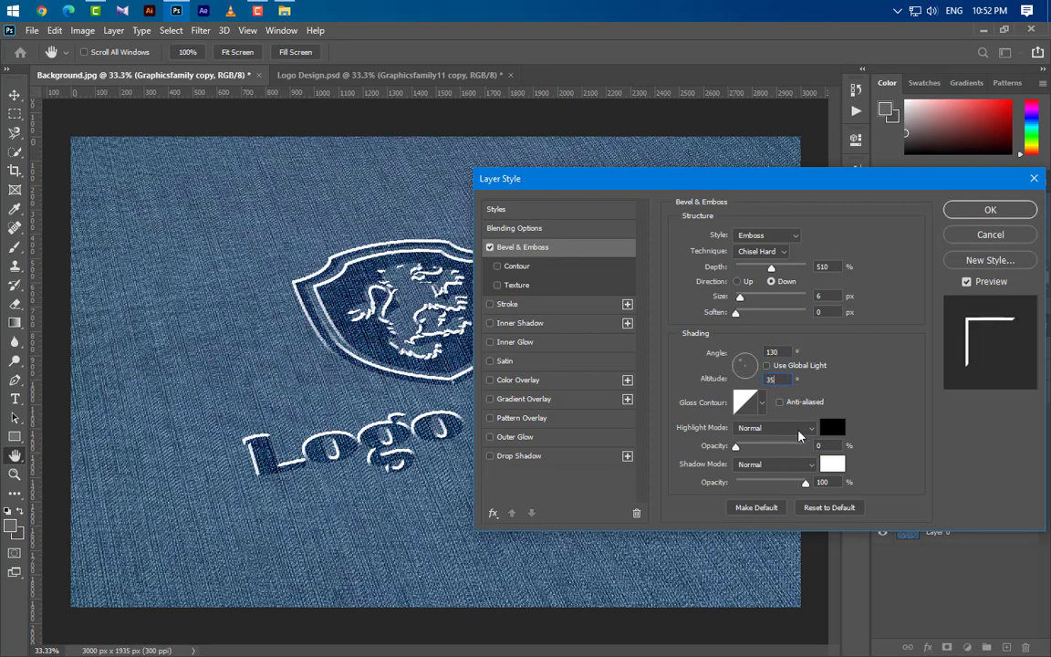
# Set the bevel's highlight to Color Dodge mode at 40% opacity with white (ffffff).
pyautogui.click(800, 436)
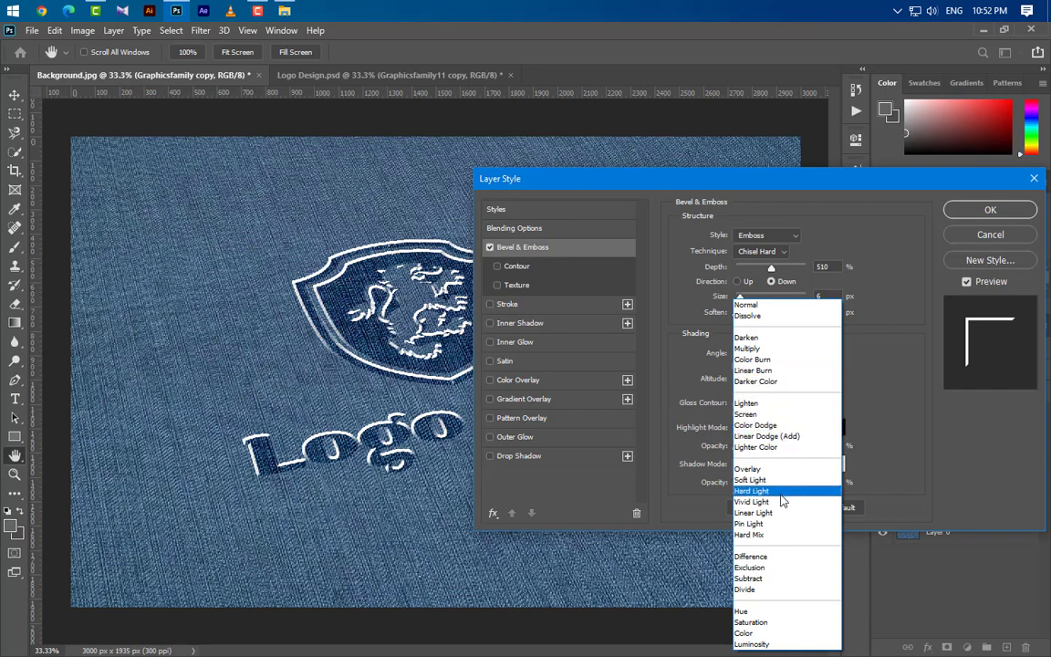
pyautogui.click(755, 425)
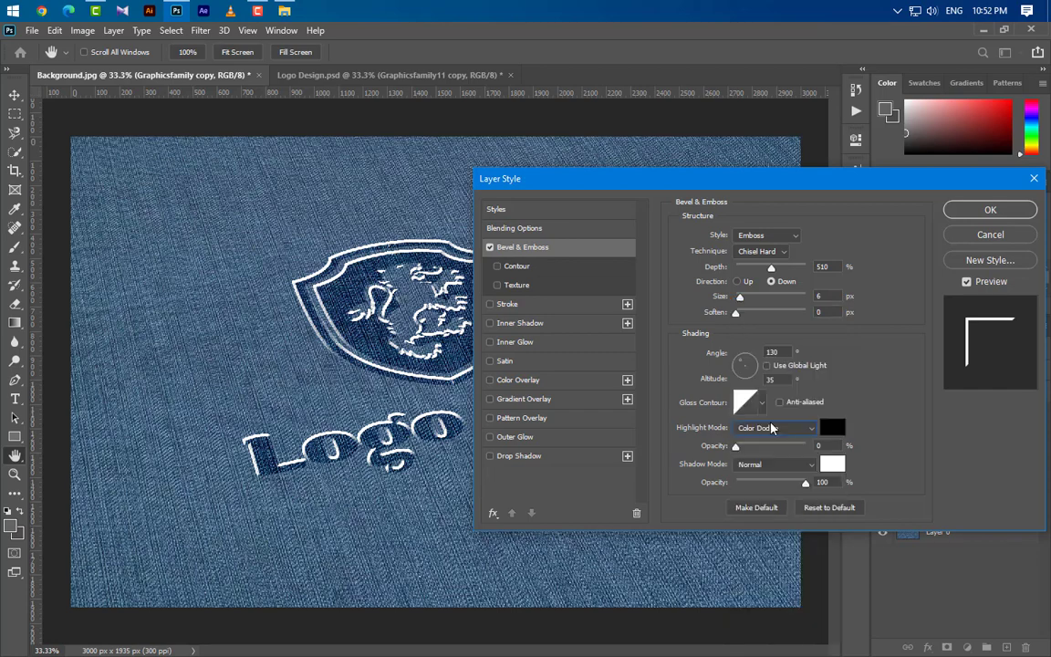
pyautogui.write('40')
pyautogui.click(830, 428)
pyautogui.moveTo(809, 493); pyautogui.dragTo(653, 368)
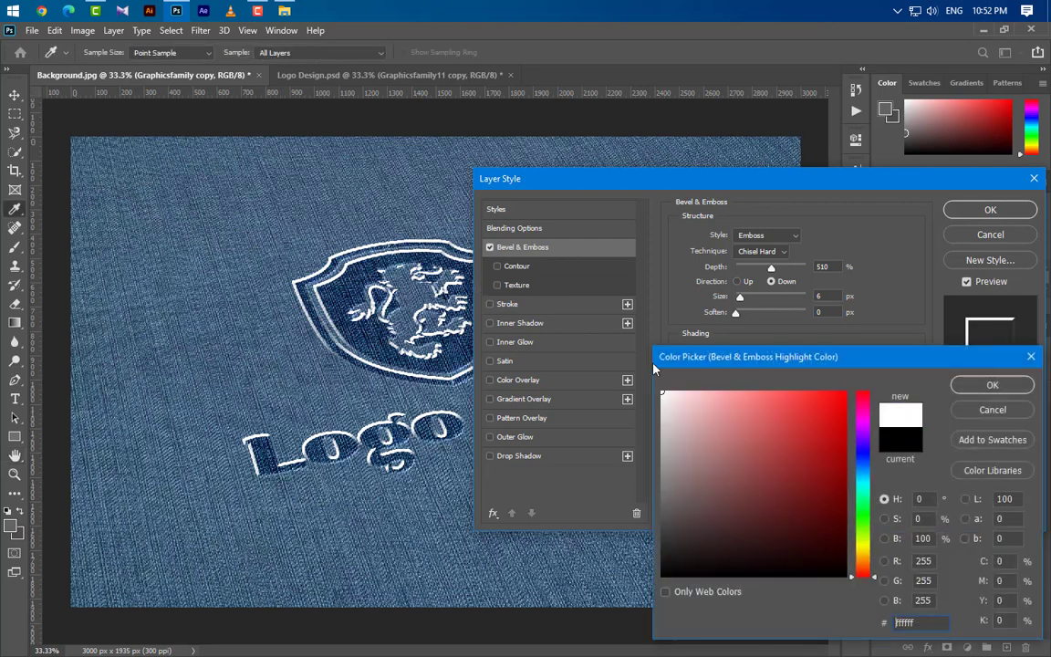
pyautogui.click(989, 384)
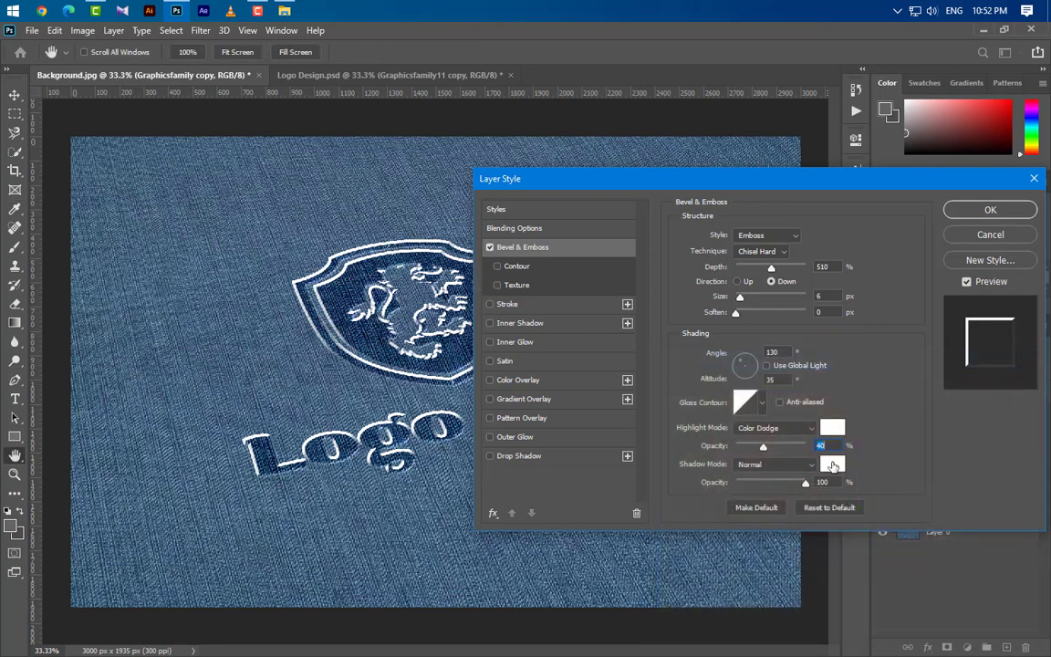
# Change the bevel's shadow color to black (000000).
pyautogui.click(832, 465)
pyautogui.moveTo(825, 502); pyautogui.dragTo(584, 593)
pyautogui.click(993, 384)
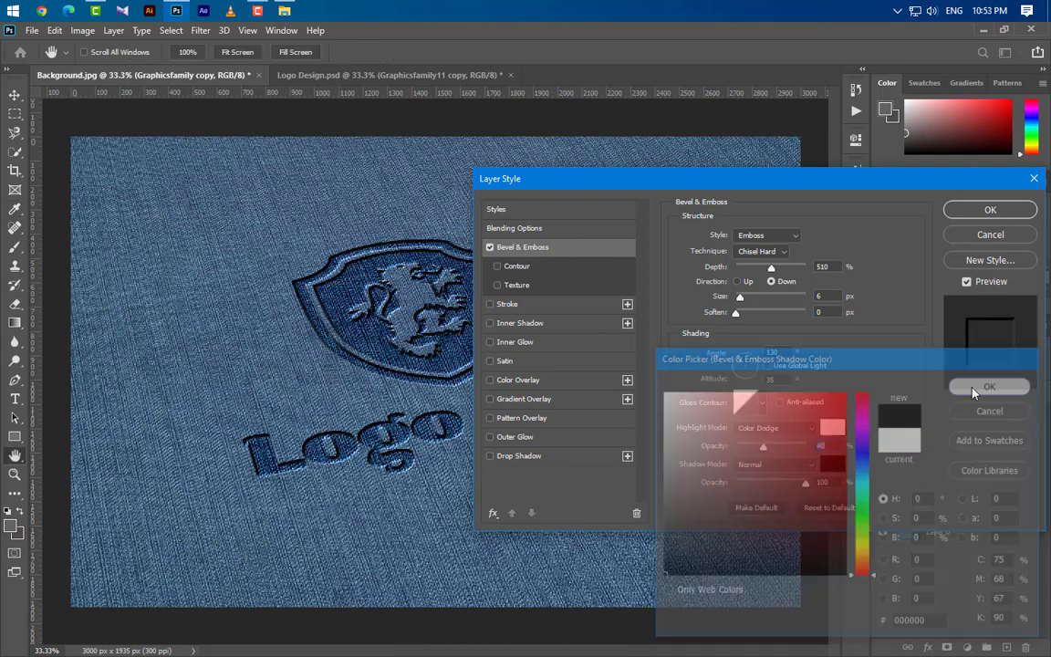
# Set the bevel's shadow to Hard Light mode at 60% opacity.
pyautogui.write('60')
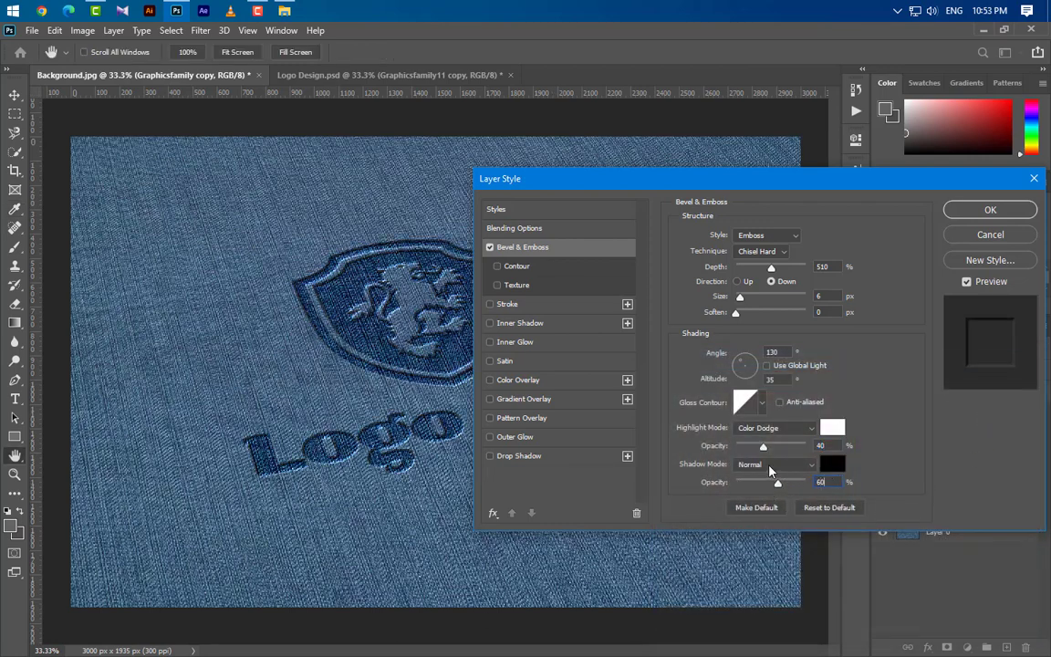
pyautogui.click(772, 466)
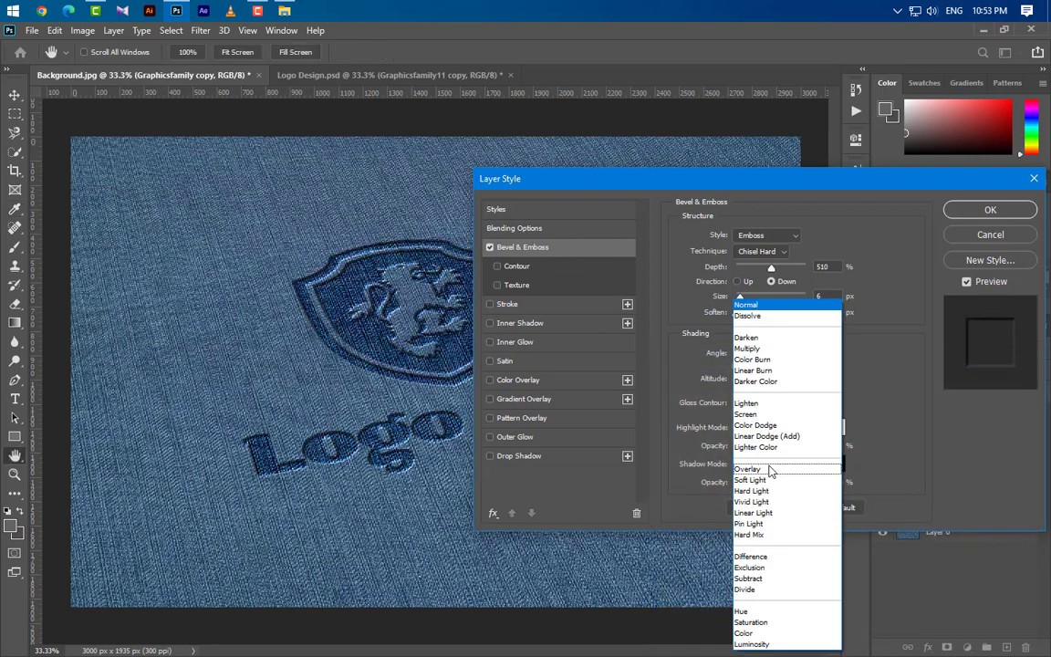
pyautogui.click(767, 491)
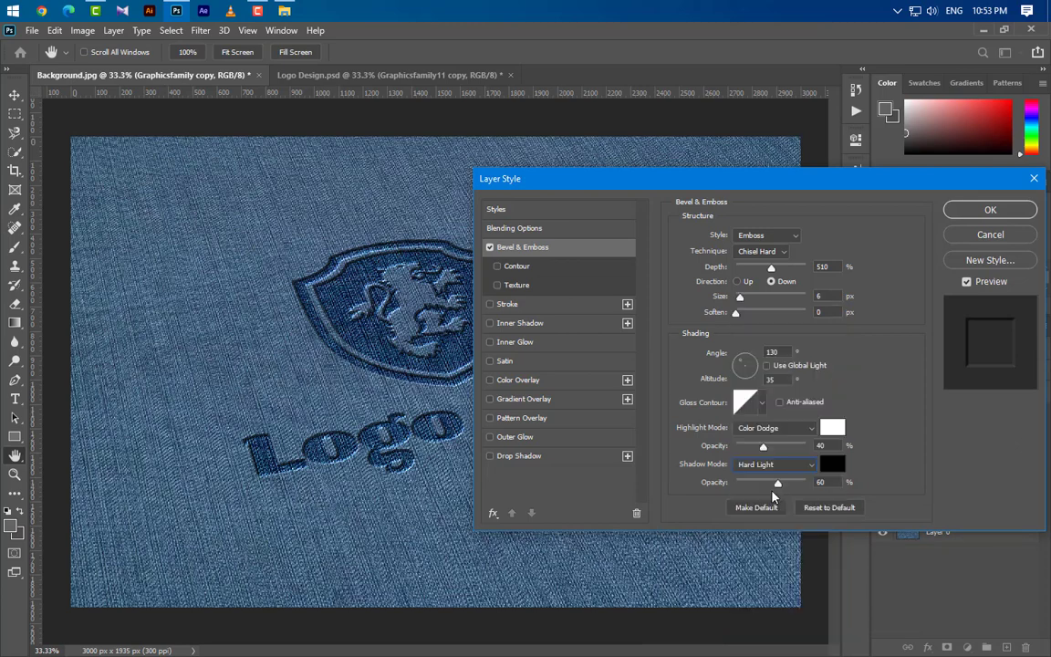
# Add an inner shadow to the logo layer in Multiply mode with black (000000).
pyautogui.click(547, 323)
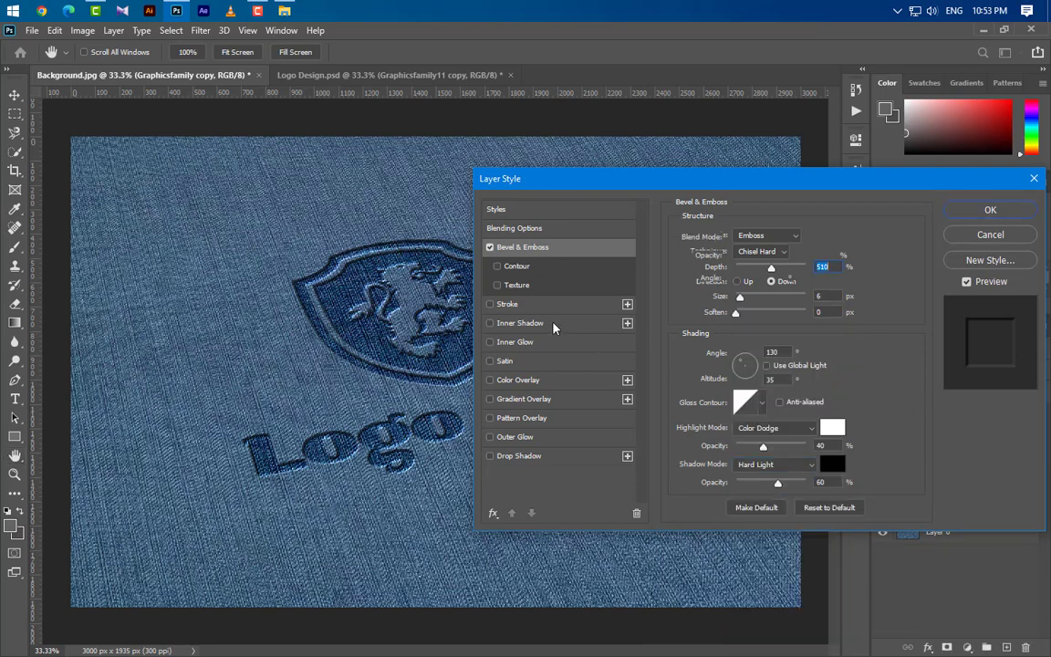
pyautogui.click(771, 237)
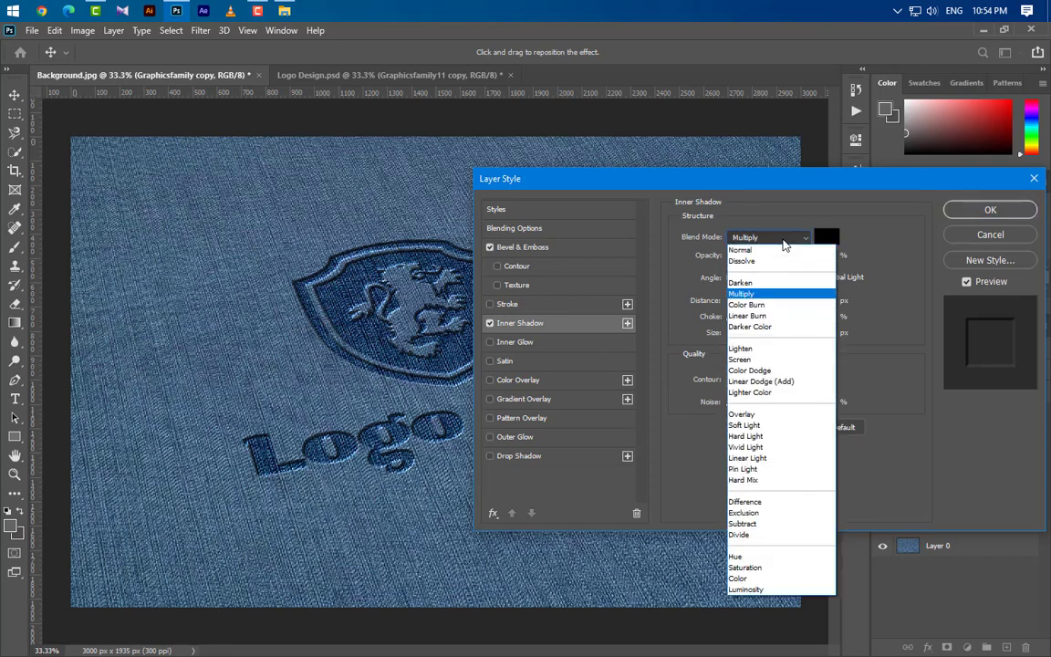
pyautogui.click(774, 293)
pyautogui.click(827, 238)
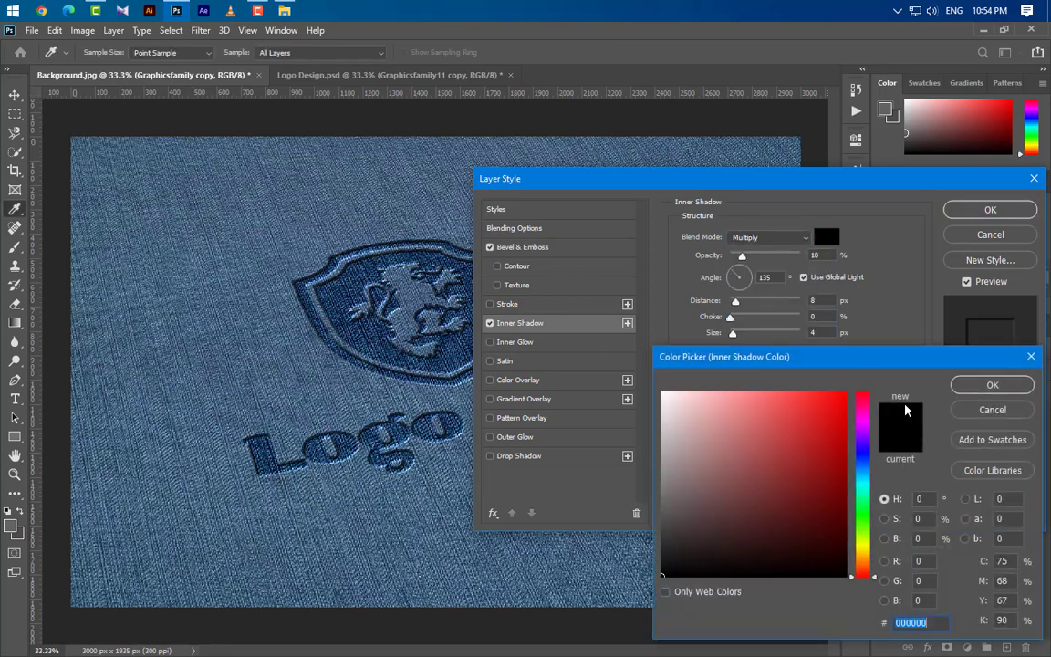
pyautogui.click(992, 385)
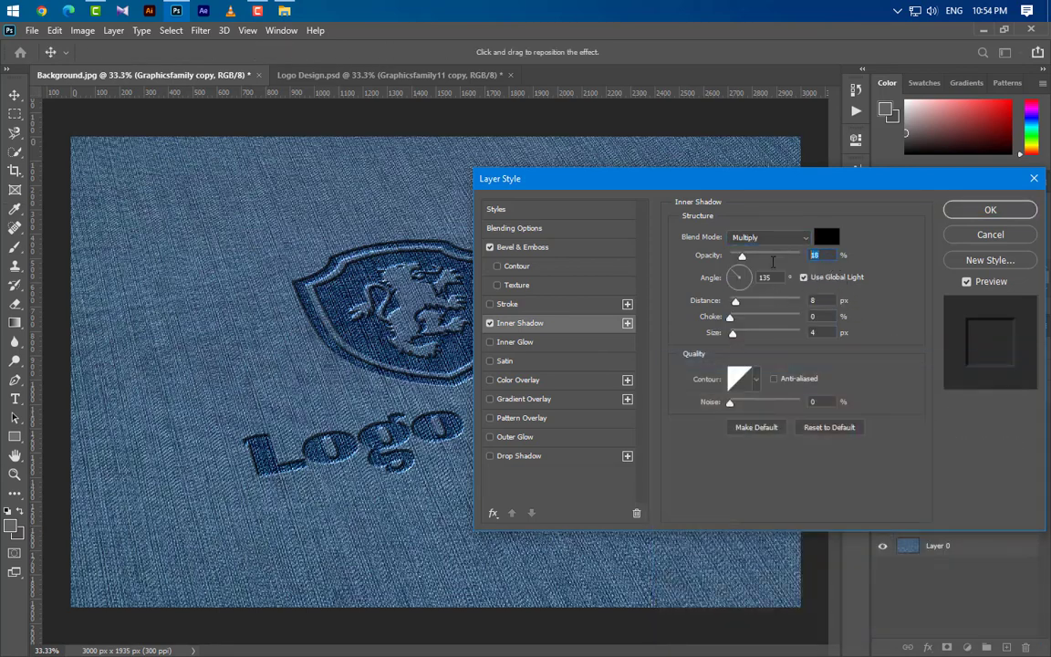
# Set the inner shadow's opacity to 25% and its angle to 120° with global light turned off.
pyautogui.write('25')
pyautogui.press('Tab')
pyautogui.click(803, 277)
pyautogui.write('120')
# Set the inner shadow's distance to 10 px, choke to 10% and size to 5 px.
pyautogui.doubleClick(815, 300)
pyautogui.write('10')
pyautogui.press('Tab')
pyautogui.write('10')
pyautogui.press('Tab')
pyautogui.write('5')
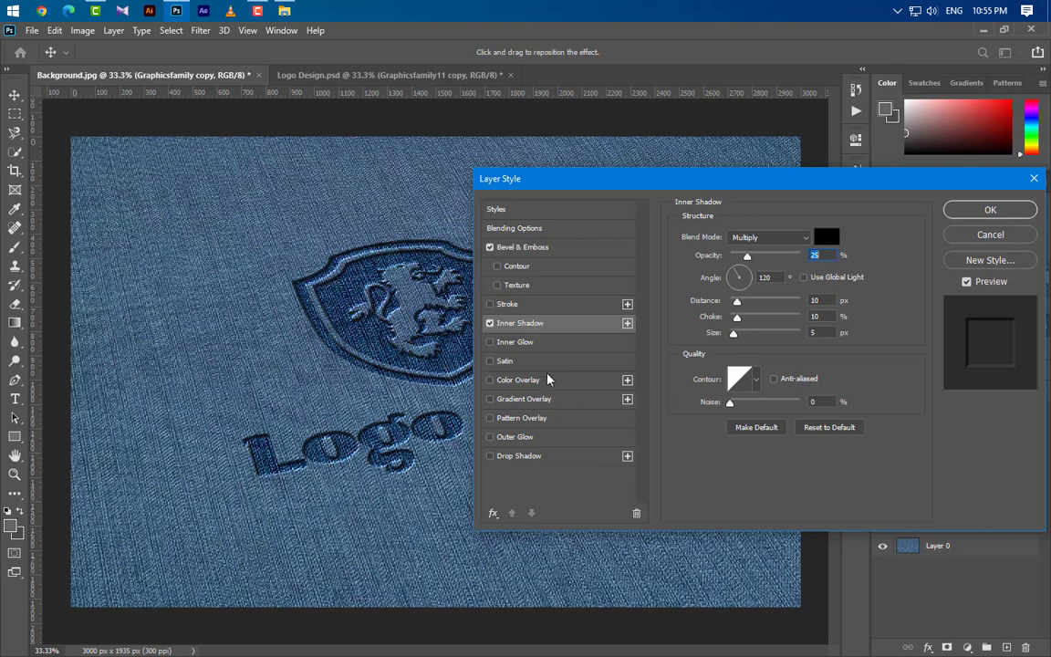
# Add a Satin effect in Hard Mix mode with black (000000).
pyautogui.click(504, 361)
pyautogui.click(777, 238)
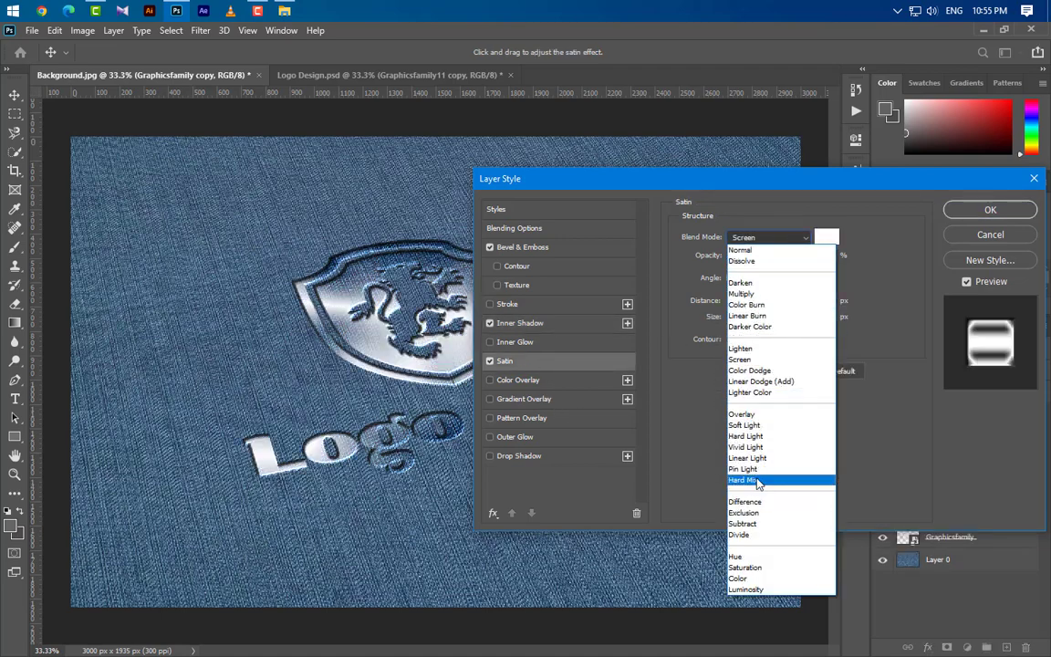
pyautogui.click(748, 480)
pyautogui.click(827, 237)
pyautogui.moveTo(721, 511); pyautogui.dragTo(602, 632)
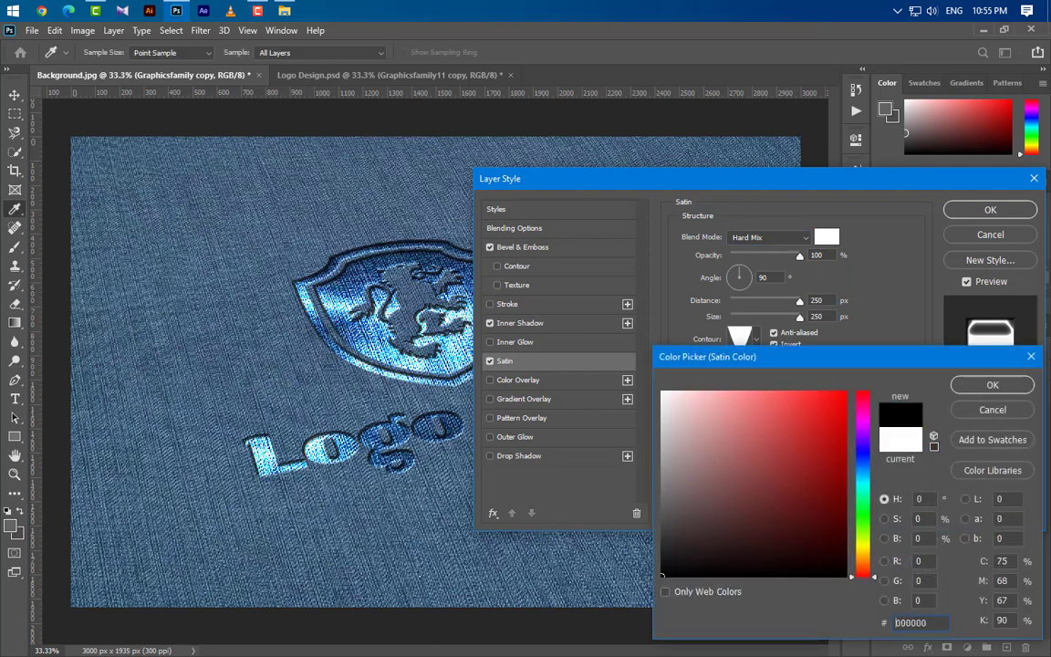
pyautogui.click(974, 384)
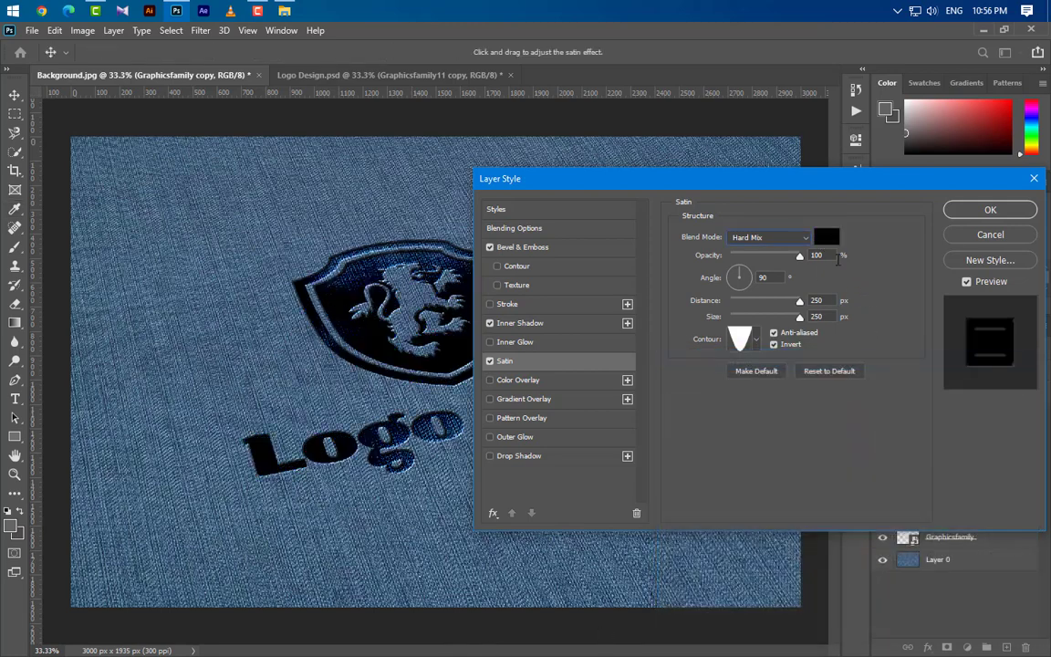
# Set the satin's opacity to 75%, distance to 2 px and size to 12 px.
pyautogui.write('75')
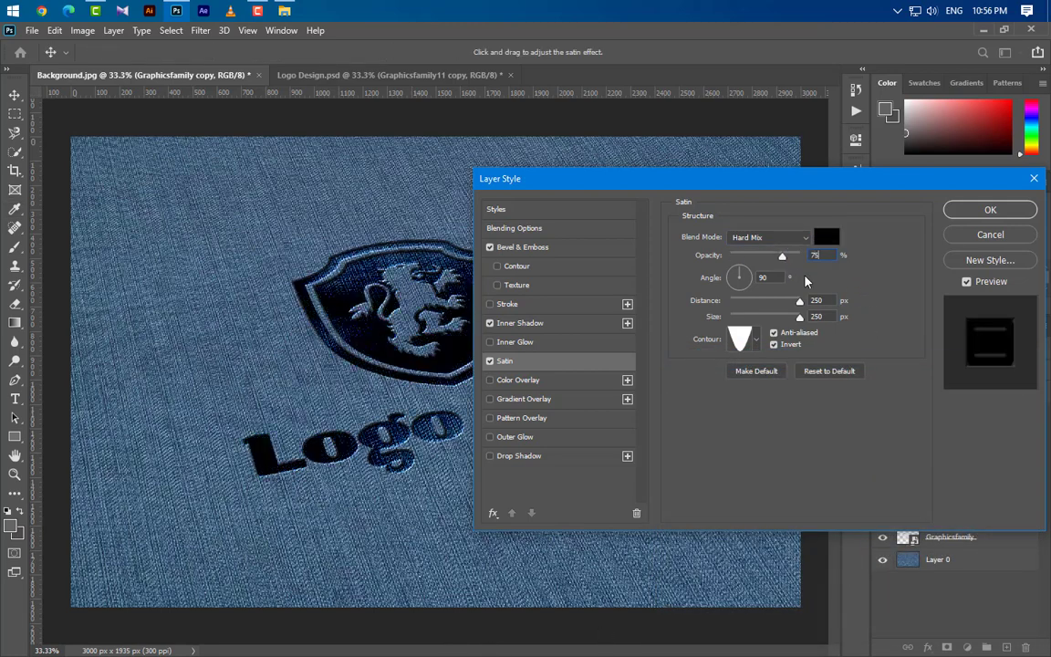
pyautogui.press('Tab')
pyautogui.press('Tab')
pyautogui.write('2')
pyautogui.press('Tab')
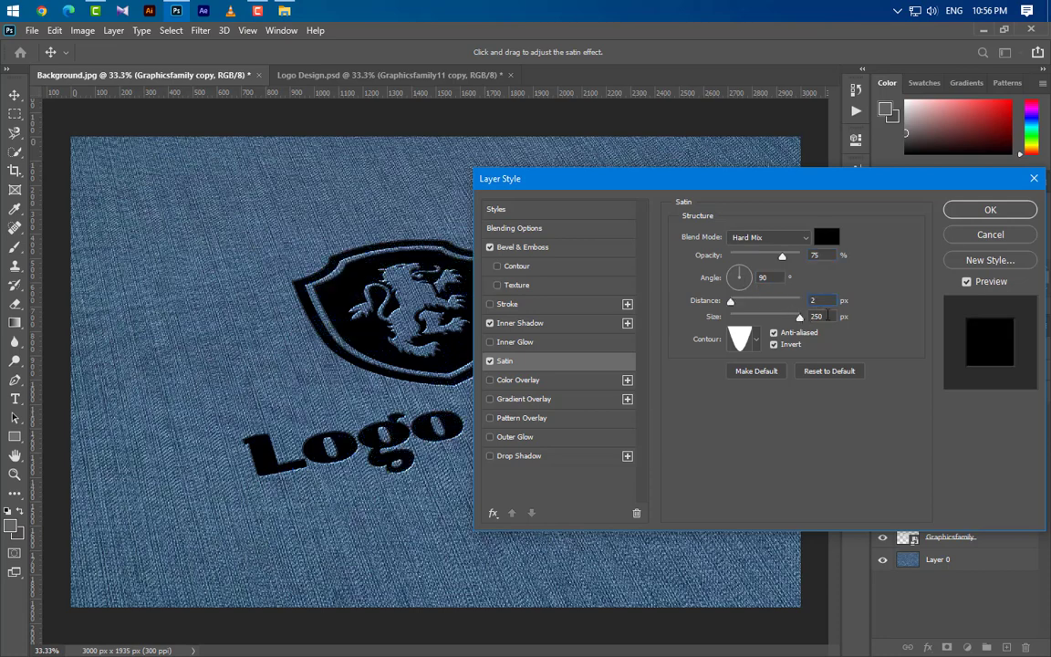
pyautogui.write('12')
# Turn off the satin's inversion, give it the straight diagonal contour and apply the layer style.
pyautogui.click(774, 344)
pyautogui.click(754, 346)
pyautogui.click(666, 372)
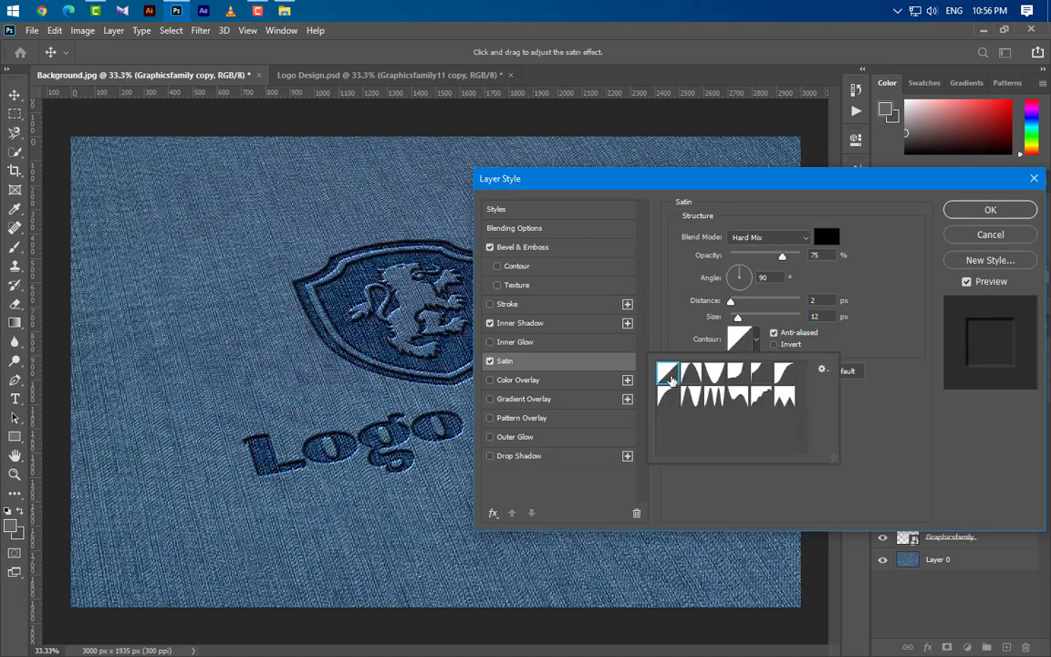
pyautogui.click(908, 399)
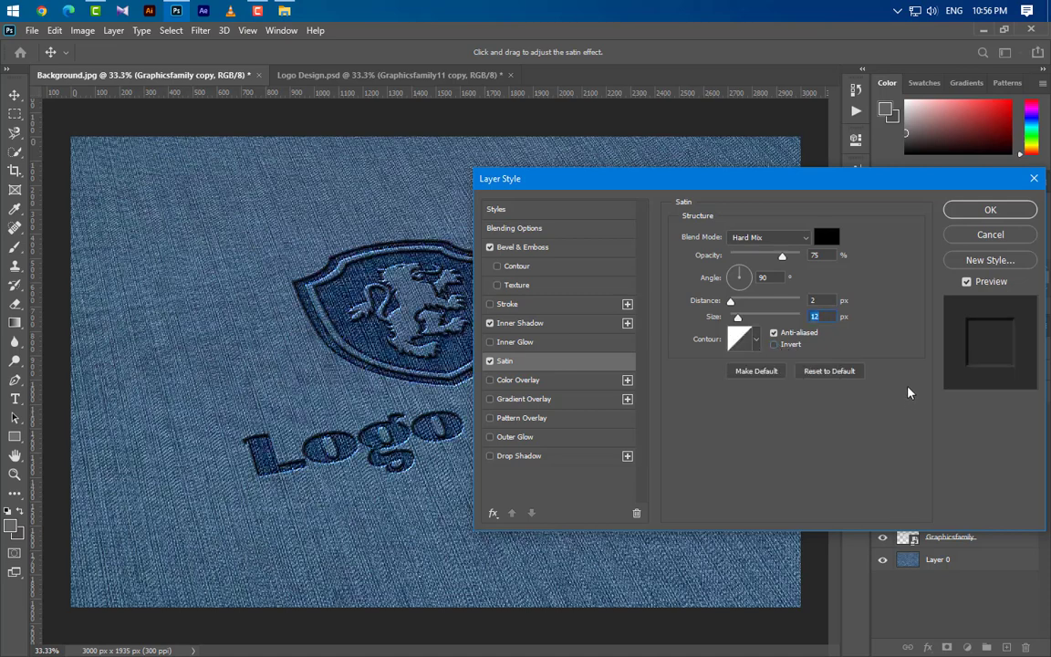
pyautogui.click(987, 212)
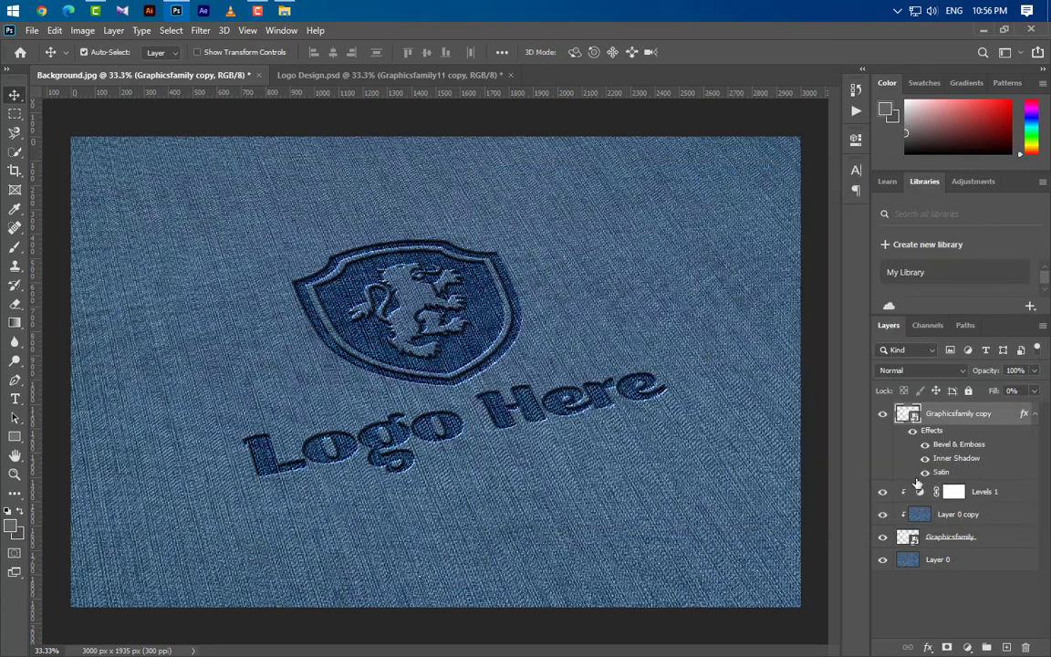
# Duplicate the Graphicsfamily copy layer and remove all effects from the duplicate.
pyautogui.click(1035, 413)
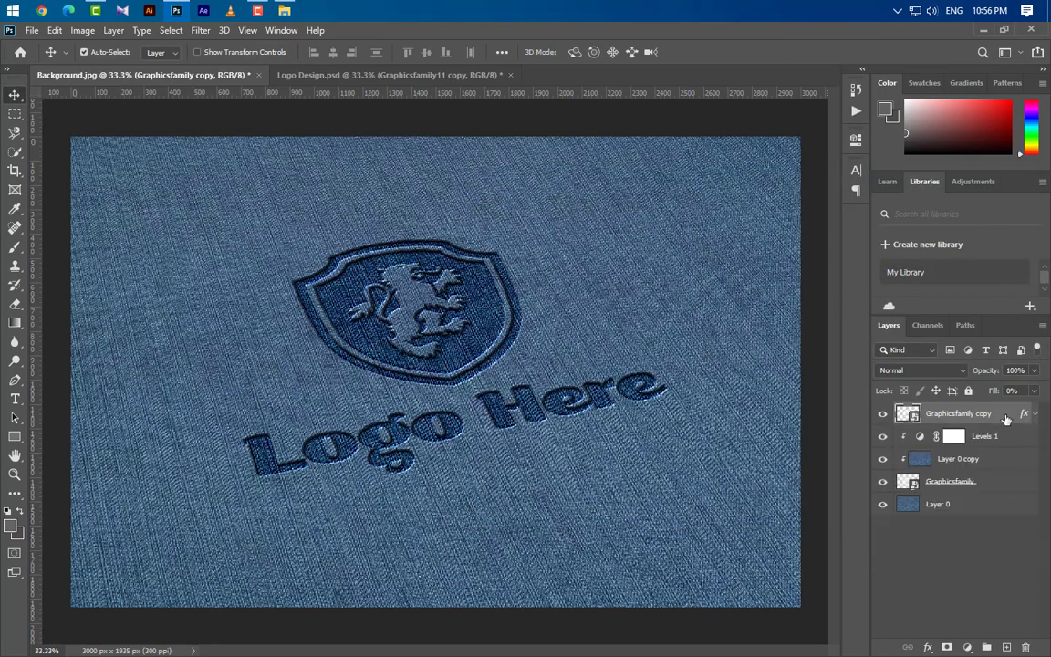
pyautogui.moveTo(985, 415); pyautogui.dragTo(1006, 647)
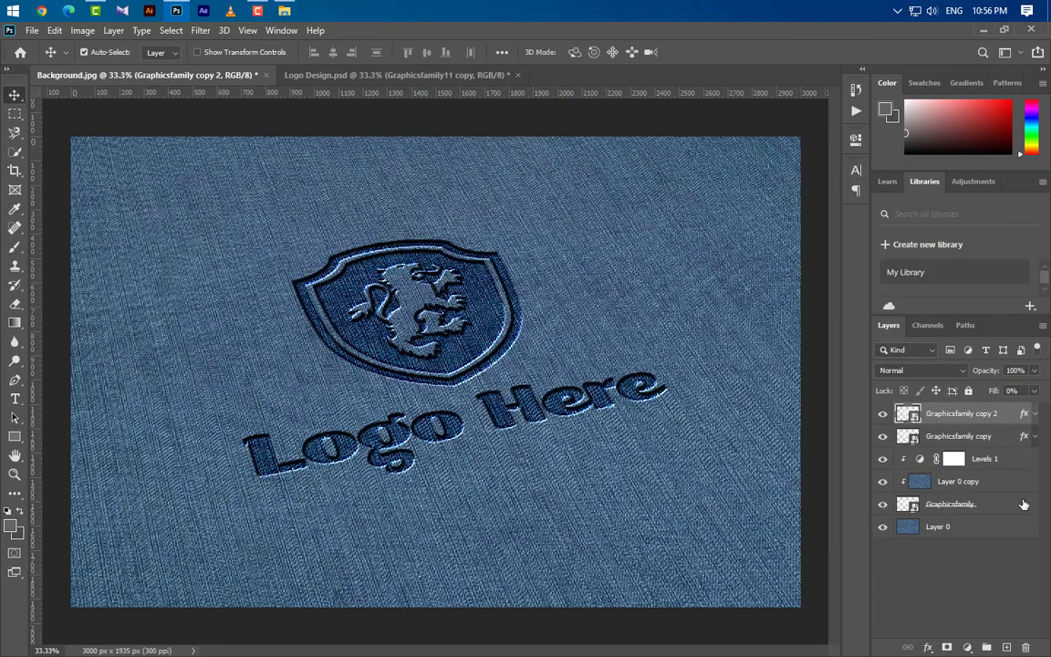
pyautogui.click(1034, 413)
pyautogui.moveTo(930, 429); pyautogui.dragTo(1026, 645)
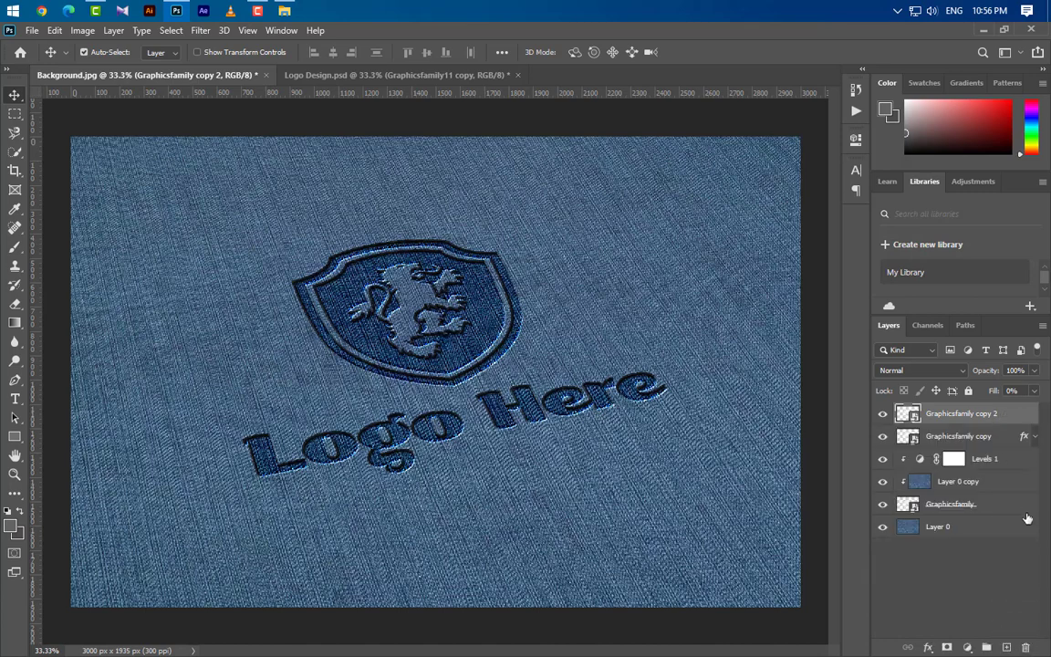
# Add a Color Overlay in white (ffffff) to the Graphicsfamily copy 2 layer.
pyautogui.doubleClick(1010, 420)
pyautogui.click(559, 381)
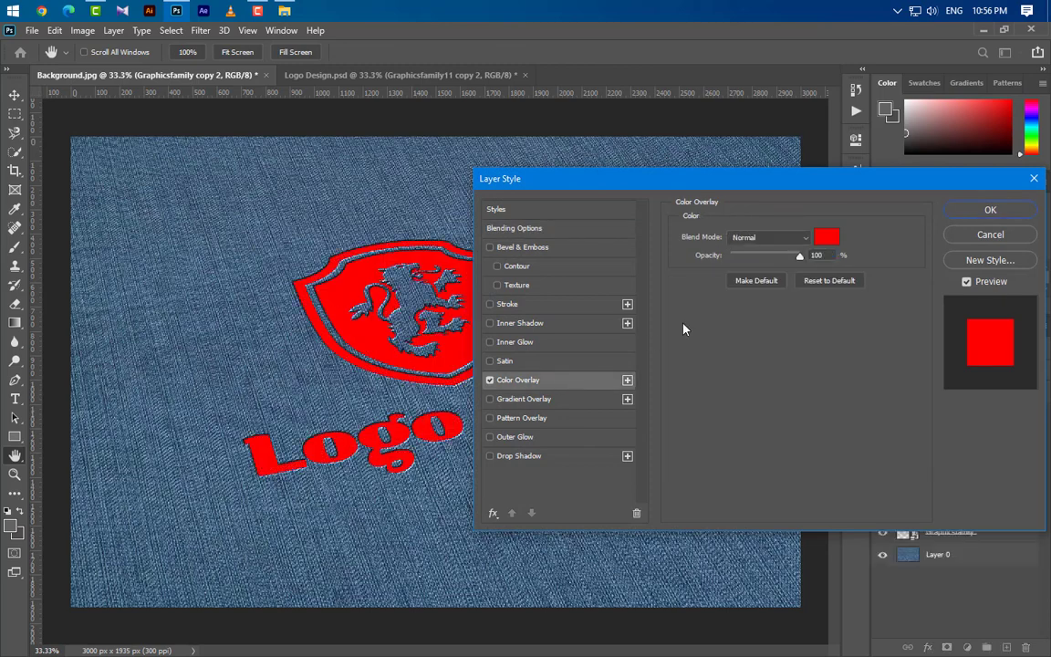
pyautogui.click(827, 238)
pyautogui.click(662, 394)
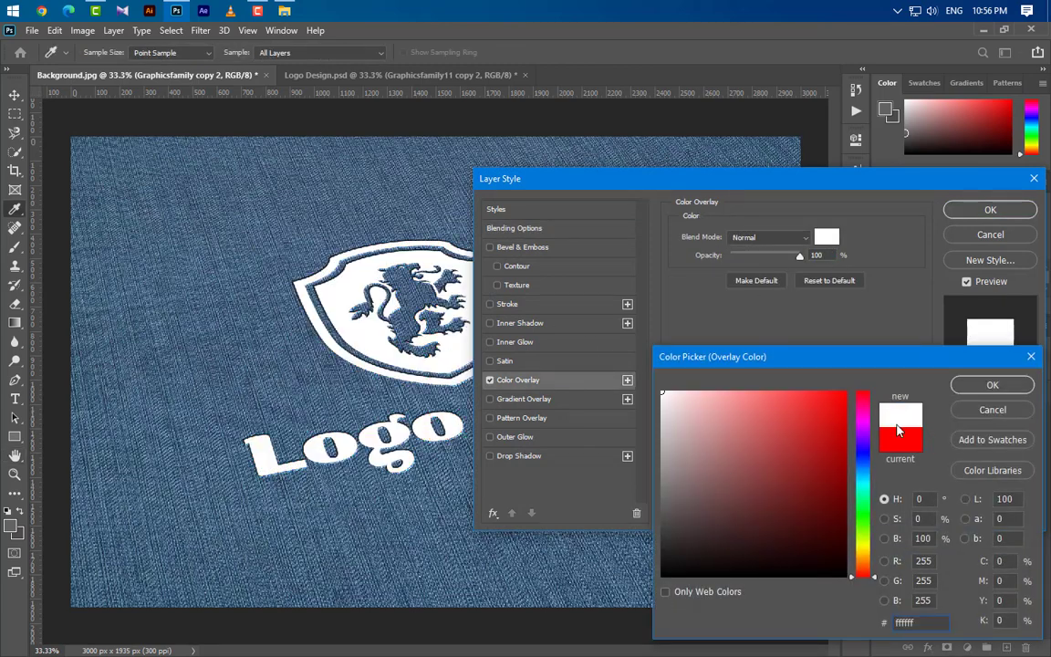
pyautogui.click(1028, 393)
# Set the color overlay to Linear Light mode at 75% opacity and apply the layer style.
pyautogui.click(781, 238)
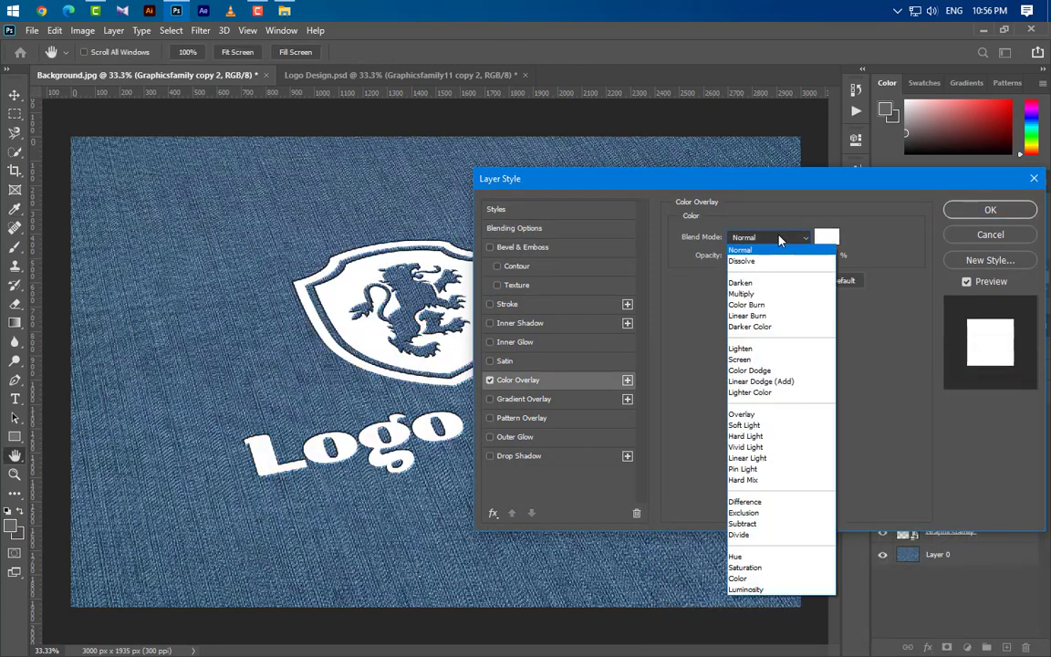
pyautogui.click(772, 458)
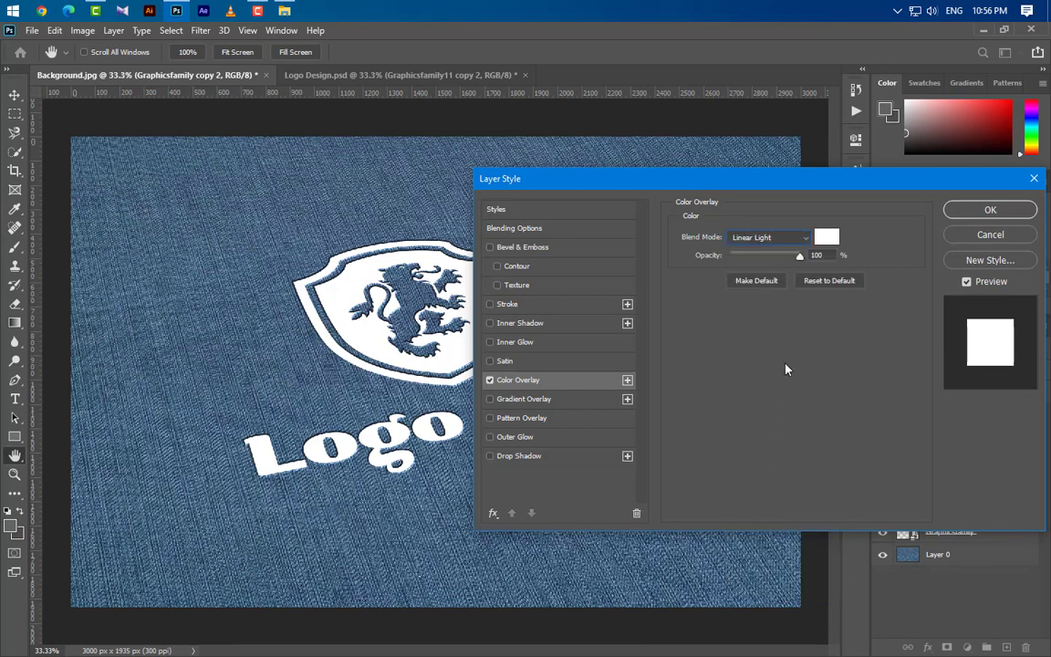
pyautogui.click(818, 255)
pyautogui.write('75')
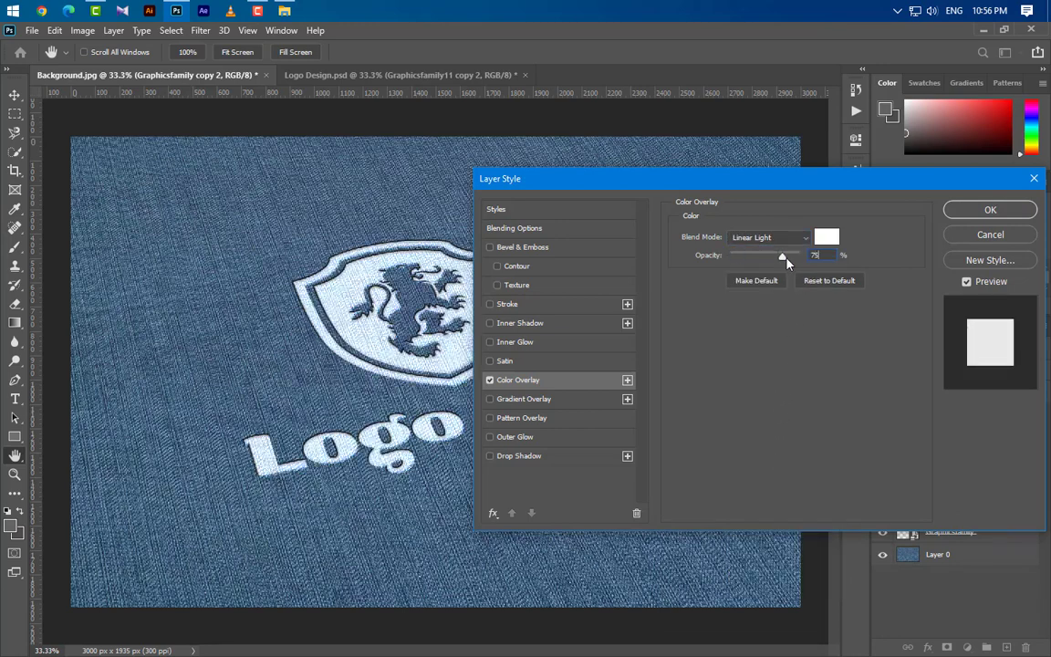
pyautogui.click(1001, 216)
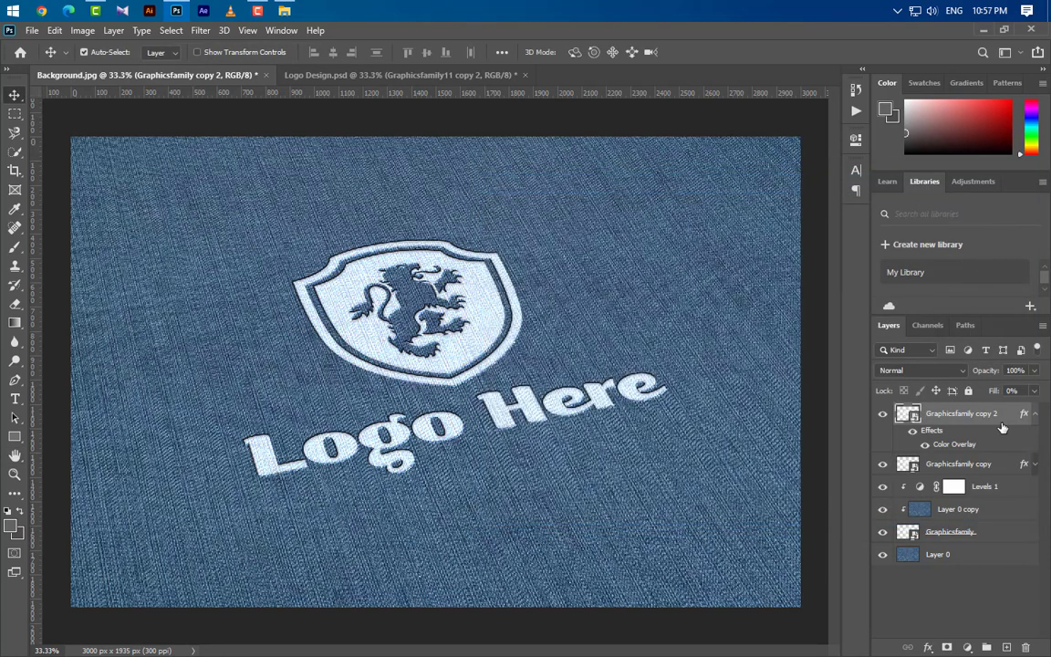
# Duplicate the Graphicsfamily copy 2 layer and remove the color overlay from the duplicate.
pyautogui.moveTo(1001, 427); pyautogui.dragTo(908, 406)
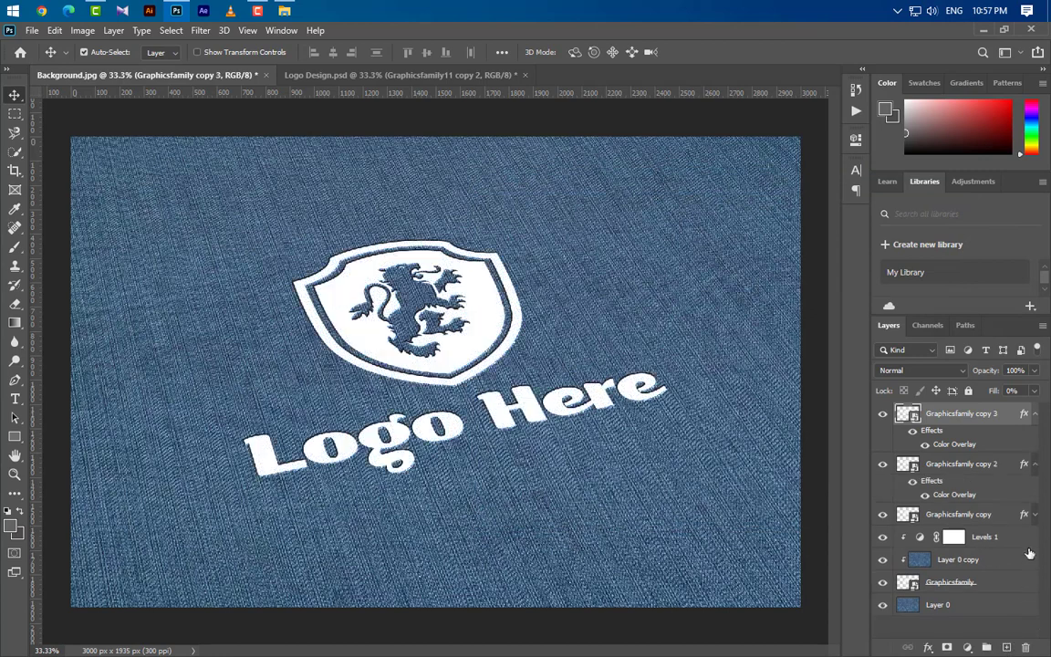
pyautogui.moveTo(954, 445); pyautogui.dragTo(1027, 646)
# Add an inner shadow to the Graphicsfamily copy 3 layer in Multiply mode with black.
pyautogui.doubleClick(1028, 417)
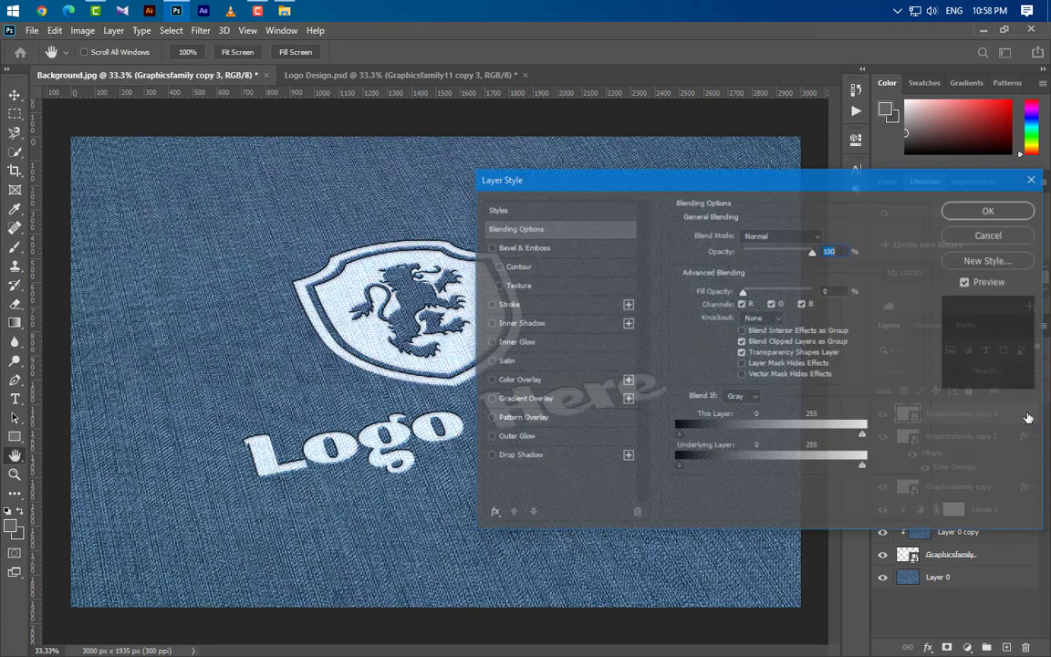
pyautogui.click(561, 326)
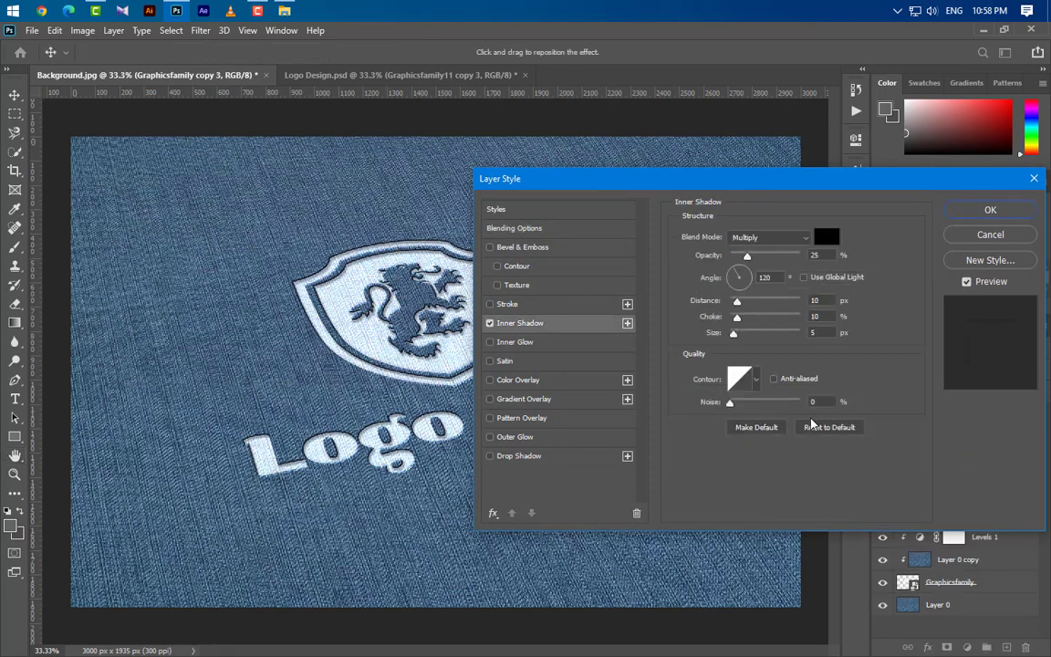
pyautogui.click(785, 237)
pyautogui.click(829, 259)
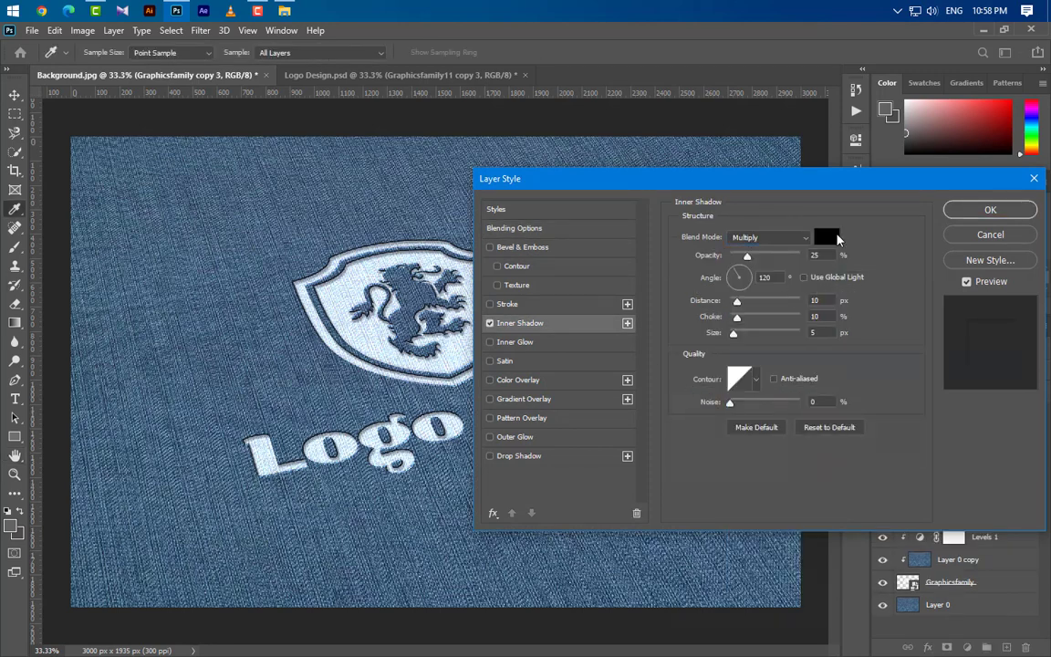
pyautogui.click(827, 237)
pyautogui.press('Return')
# Set this inner shadow's opacity to 35%, distance to 25 px, choke to 5% and size to 25 px, with anti-aliasing on.
pyautogui.click(825, 256)
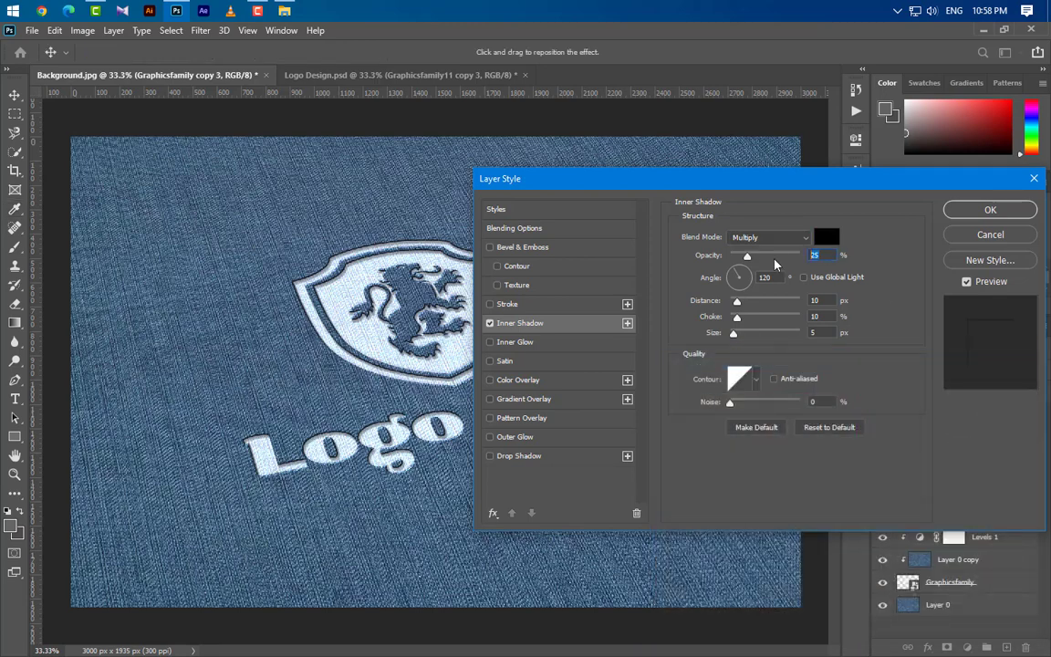
pyautogui.hotkey('shift', 'Up')
pyautogui.press('Tab')
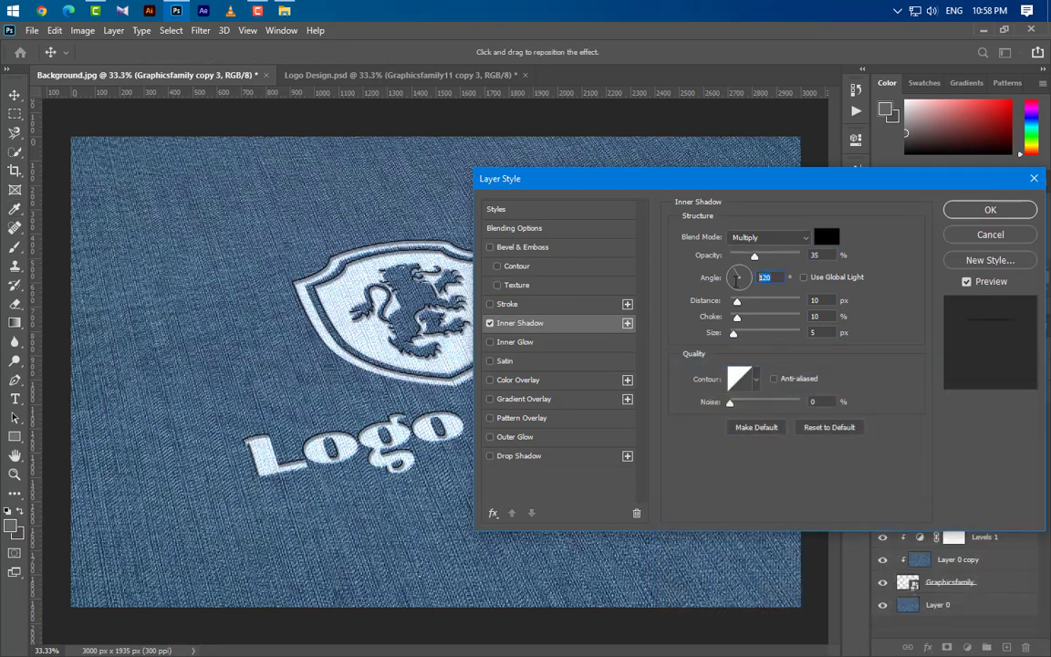
pyautogui.press('Tab')
pyautogui.write('25')
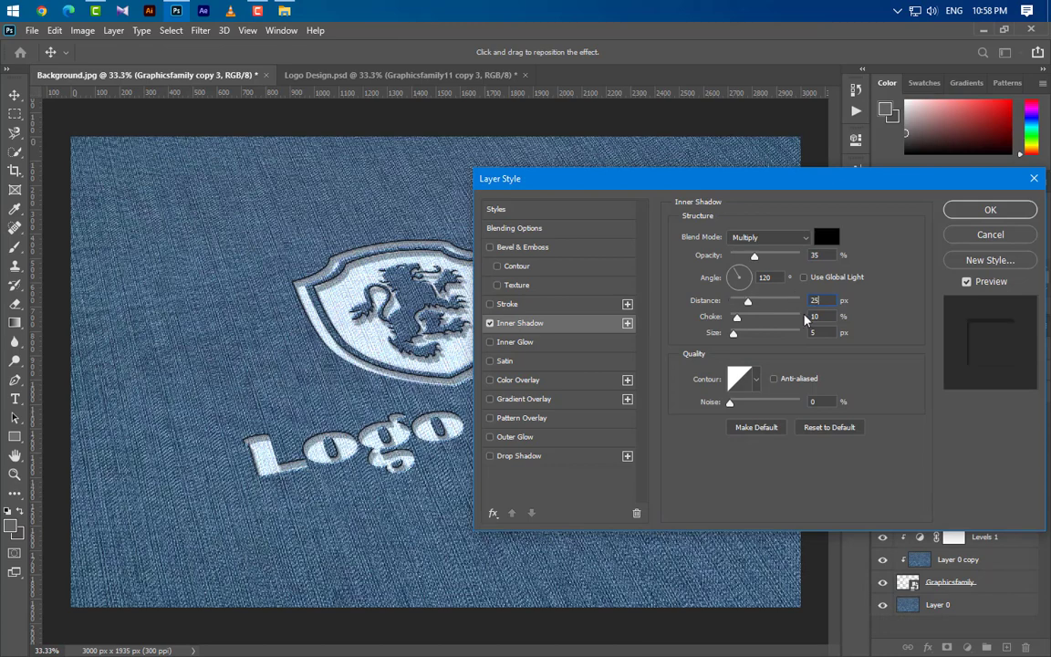
pyautogui.press('Tab')
pyautogui.write('5')
pyautogui.press('Tab')
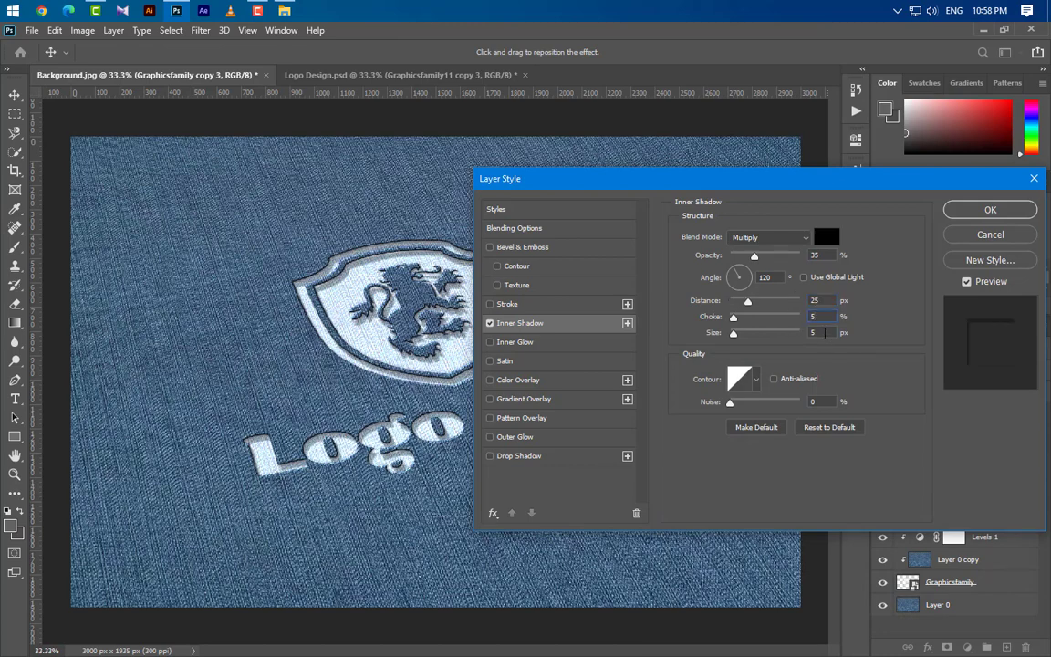
pyautogui.write('25')
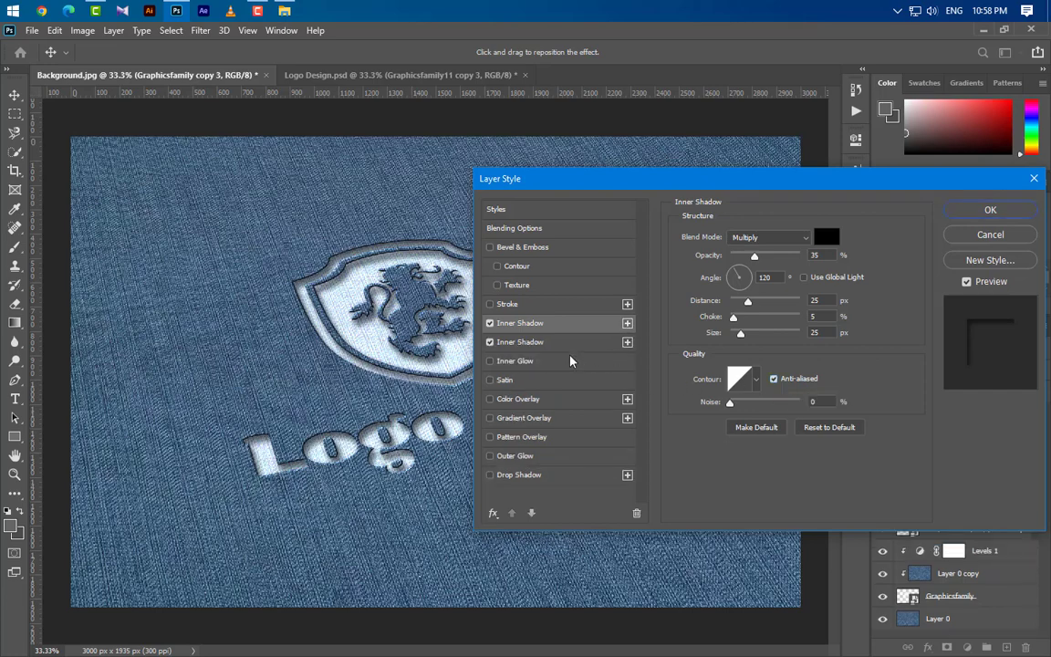
# Set the second inner shadow's opacity to 20%, distance to 15 px, choke to 10% and size to 20 px.
pyautogui.click(566, 347)
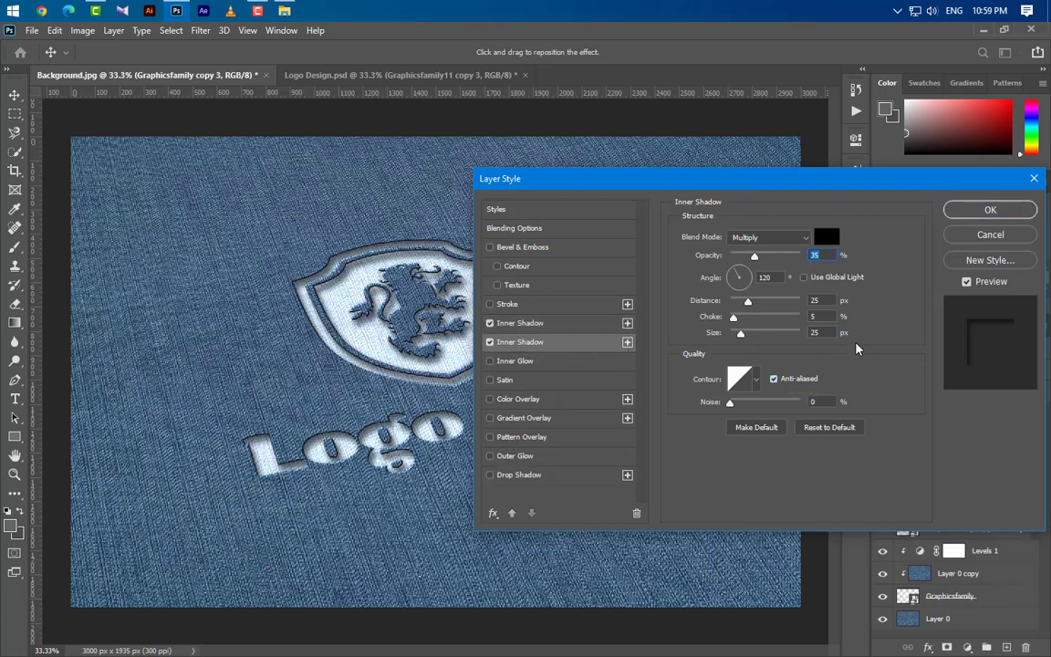
pyautogui.doubleClick(832, 258)
pyautogui.write('20')
pyautogui.press('Tab')
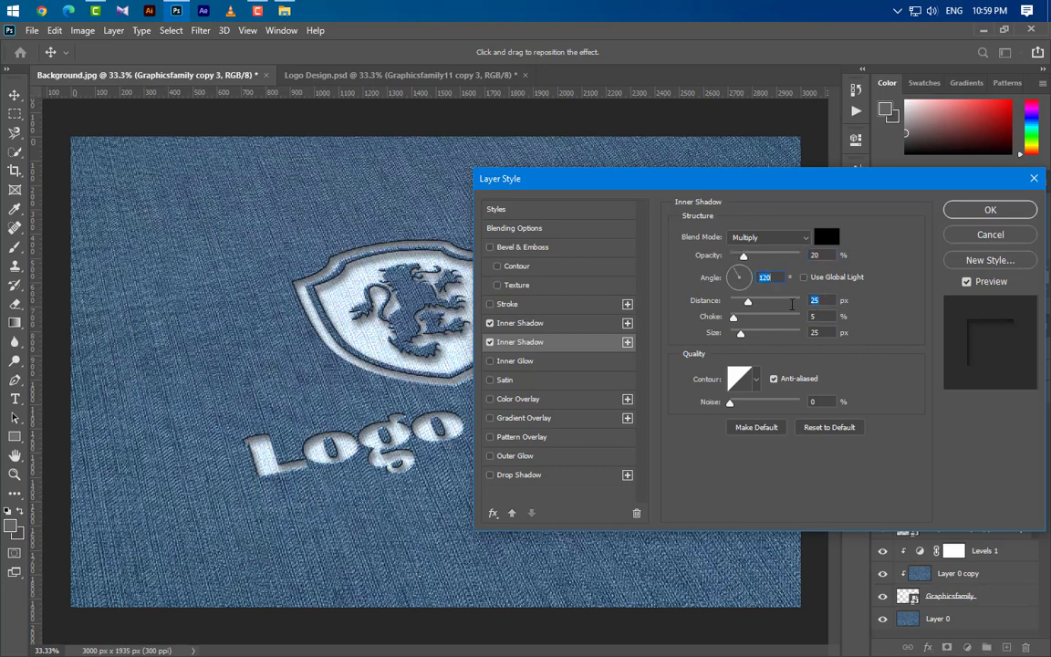
pyautogui.press('Tab')
pyautogui.write('15')
pyautogui.press('Tab')
pyautogui.write('10')
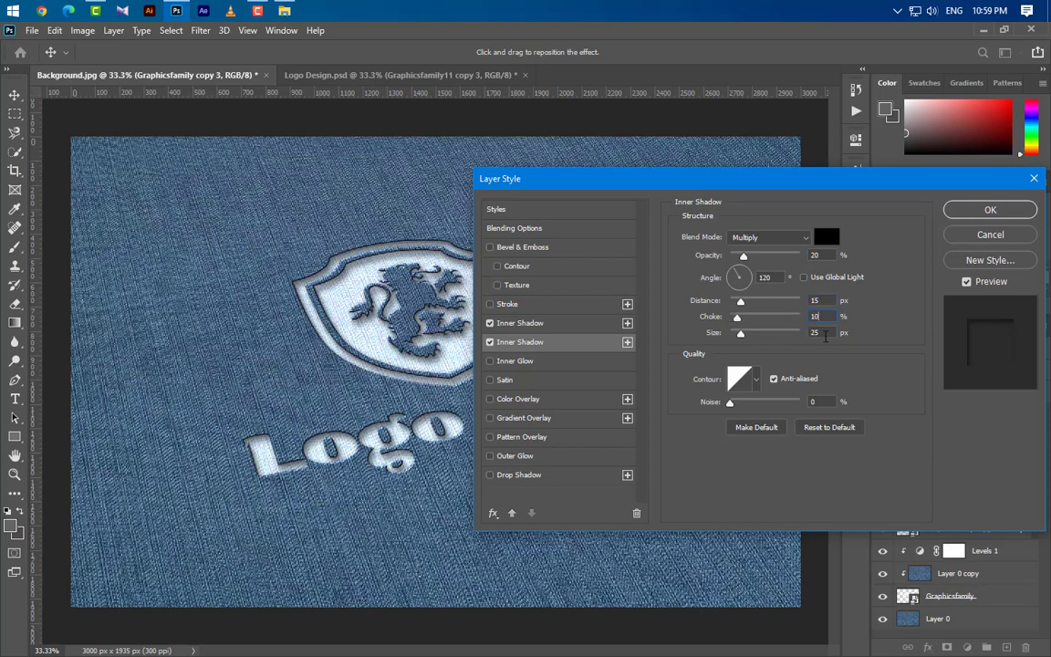
pyautogui.press('Tab')
pyautogui.write('20')
# Add a third inner shadow with 65% opacity, 10 px distance, 5% choke and 15 px size, and apply the layer style.
pyautogui.click(627, 341)
pyautogui.click(551, 365)
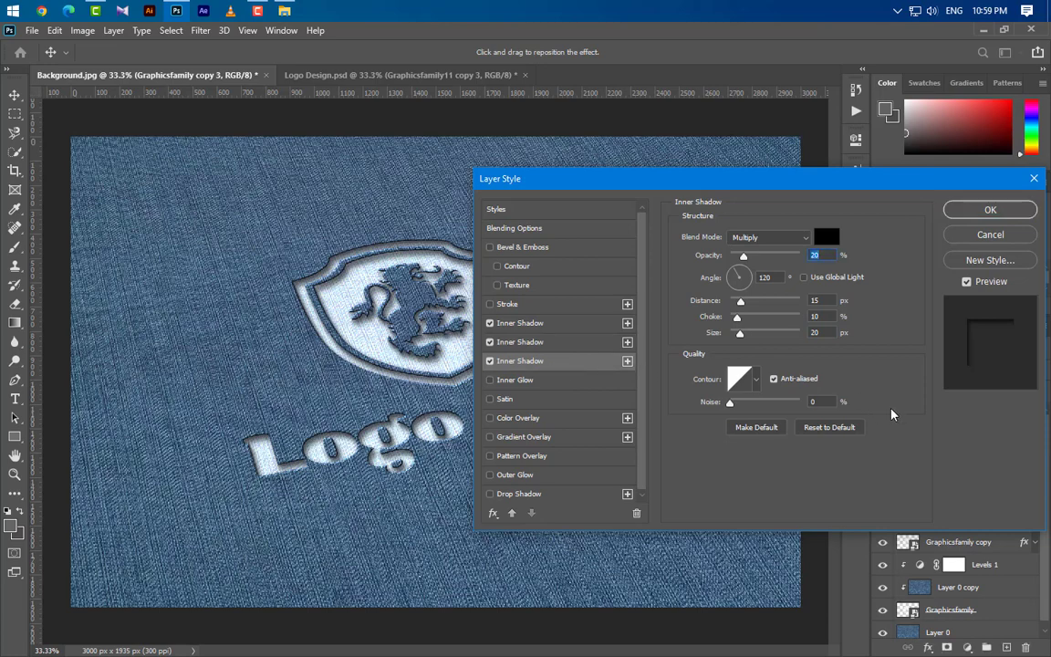
pyautogui.write('65')
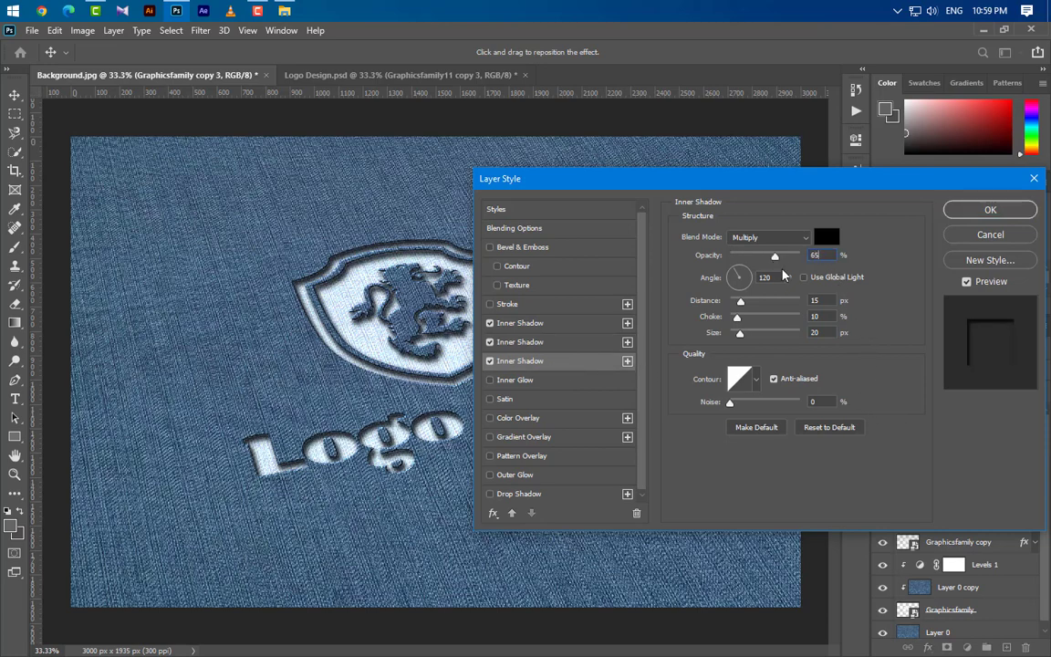
pyautogui.press('Tab')
pyautogui.press('Tab')
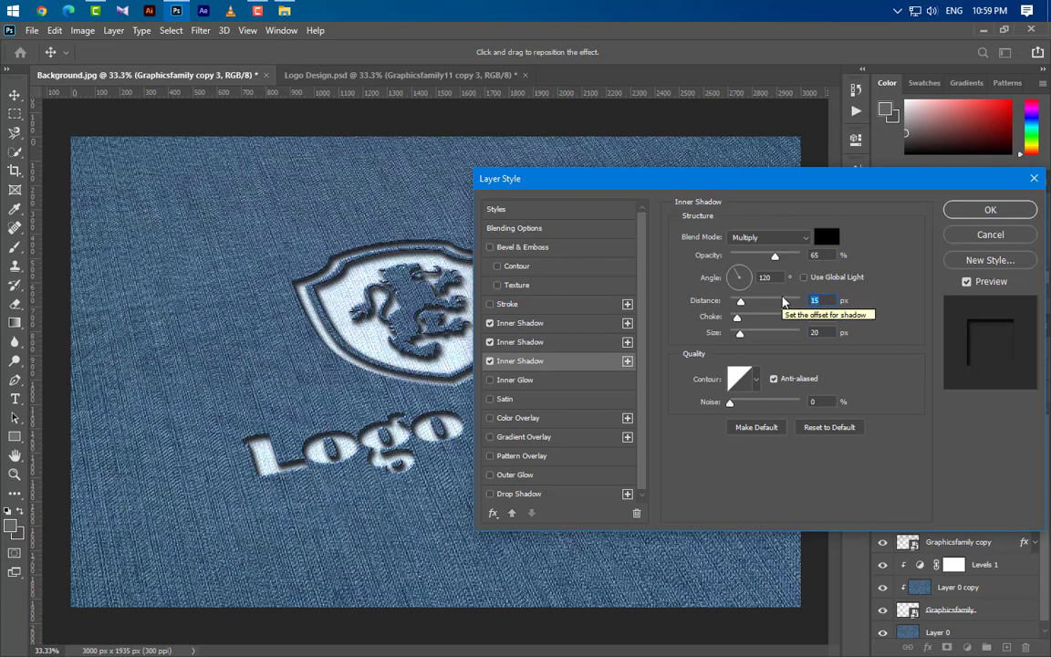
pyautogui.write('10')
pyautogui.press('Tab')
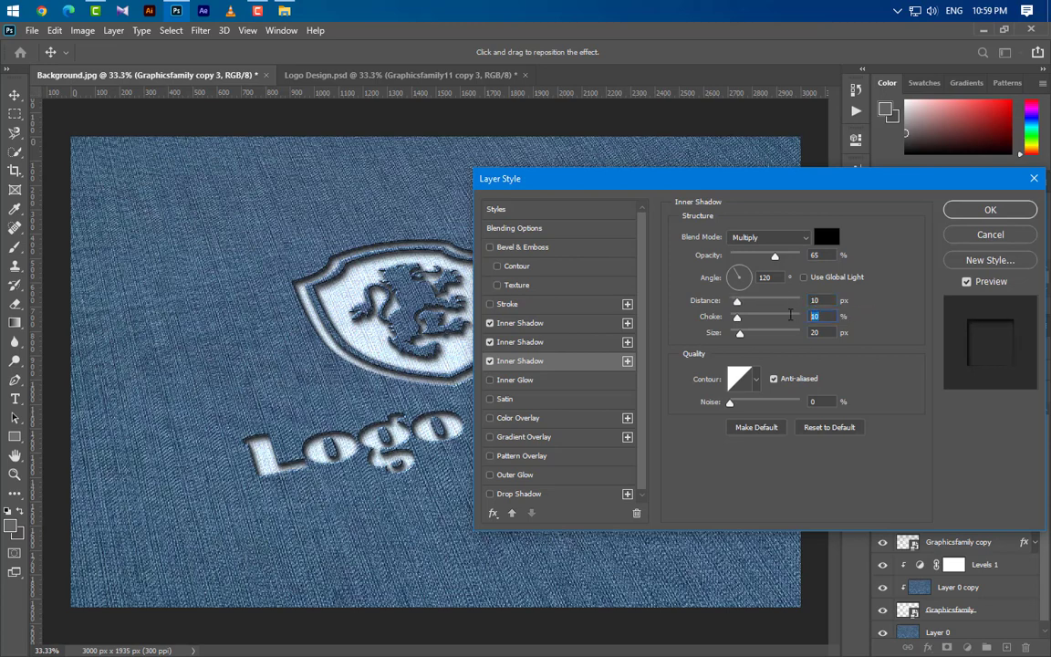
pyautogui.write('5')
pyautogui.press('Tab')
pyautogui.write('15')
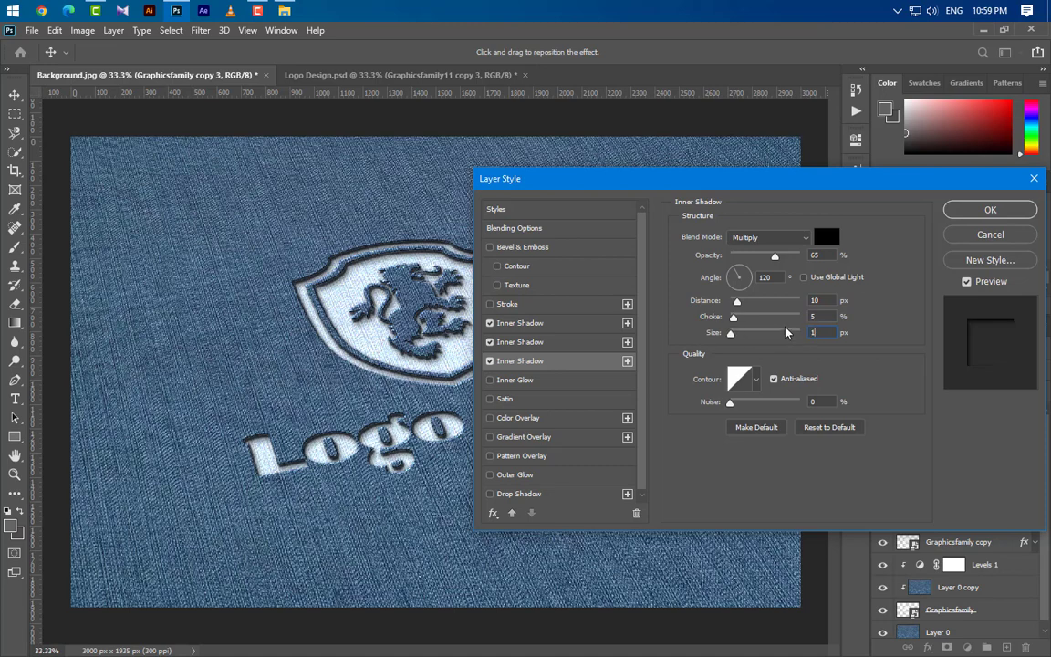
pyautogui.click(991, 209)
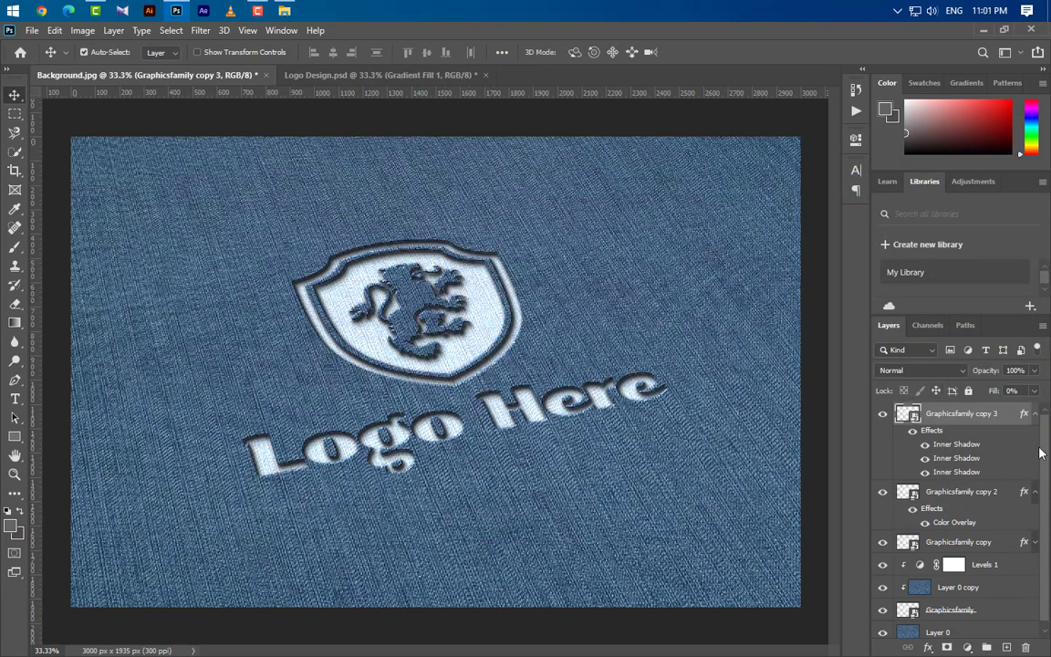
# Collapse the layer effects and group all layers above Layer 0.
pyautogui.click(1035, 415)
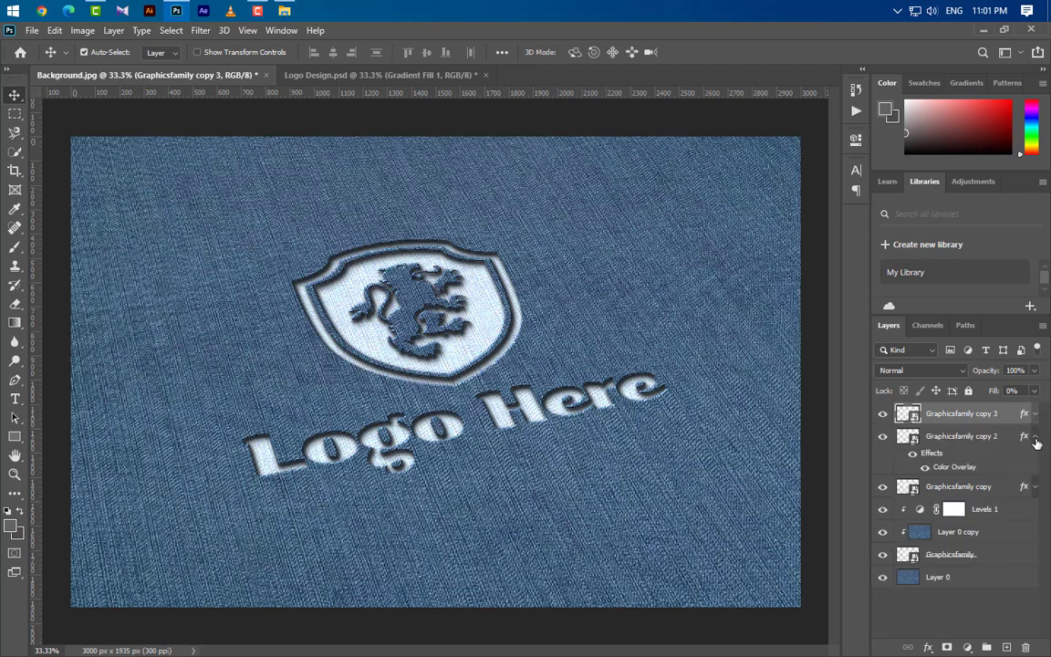
pyautogui.click(1036, 442)
pyautogui.keyDown('ctrl'); pyautogui.click(962, 437); pyautogui.keyUp('ctrl')
pyautogui.keyDown('ctrl'); pyautogui.click(967, 459); pyautogui.keyUp('ctrl')
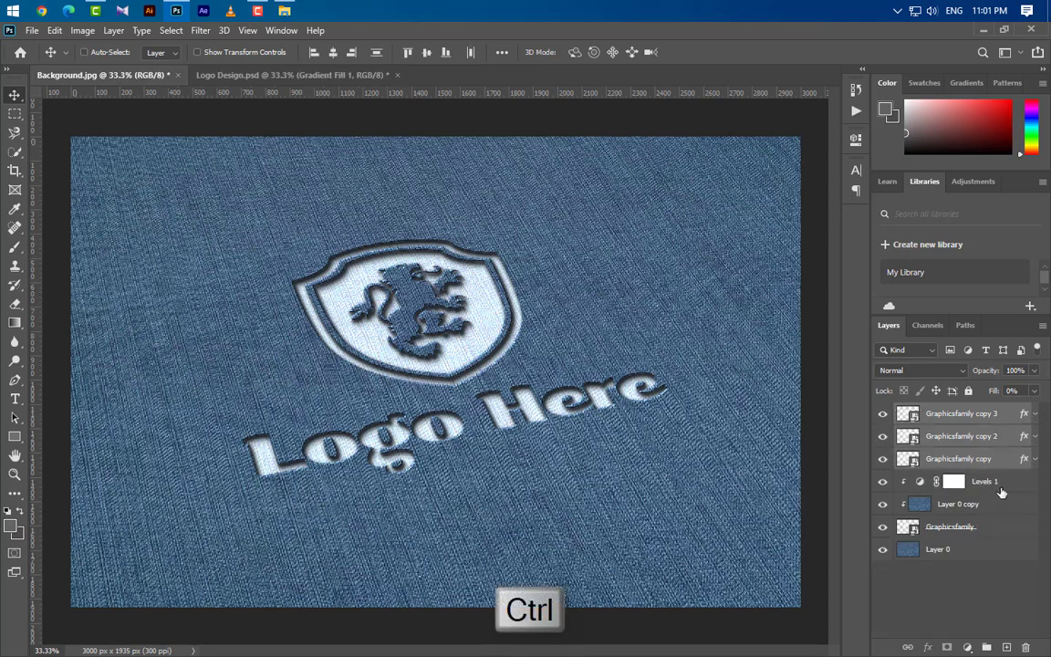
pyautogui.keyDown('ctrl'); pyautogui.click(1000, 485); pyautogui.keyUp('ctrl')
pyautogui.keyDown('ctrl'); pyautogui.click(997, 505); pyautogui.keyUp('ctrl')
pyautogui.keyDown('ctrl'); pyautogui.click(990, 528); pyautogui.keyUp('ctrl')
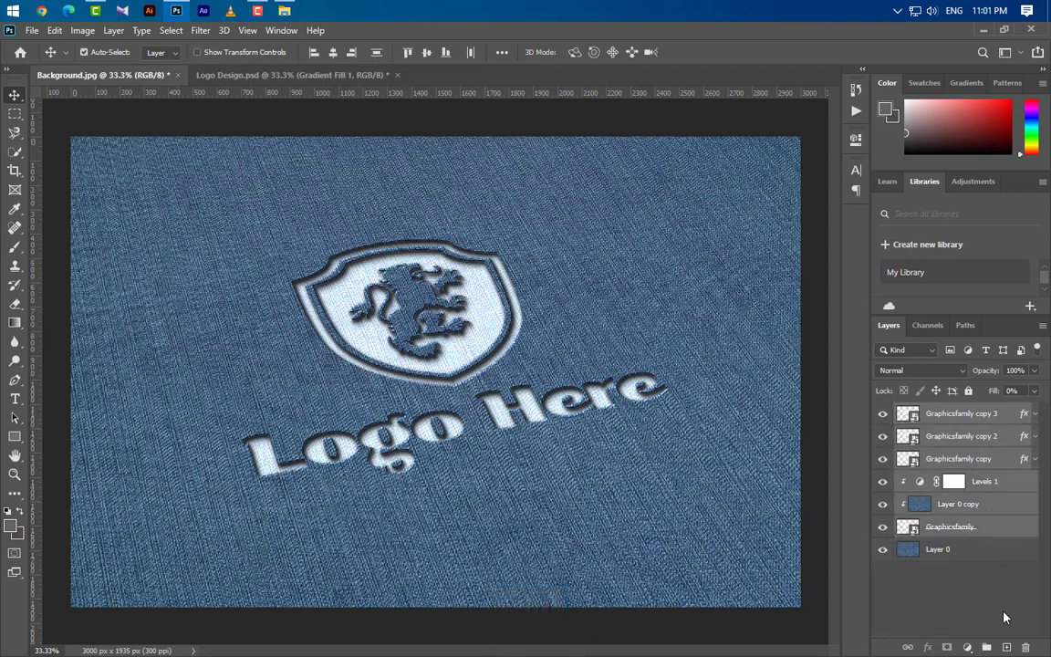
pyautogui.click(986, 647)
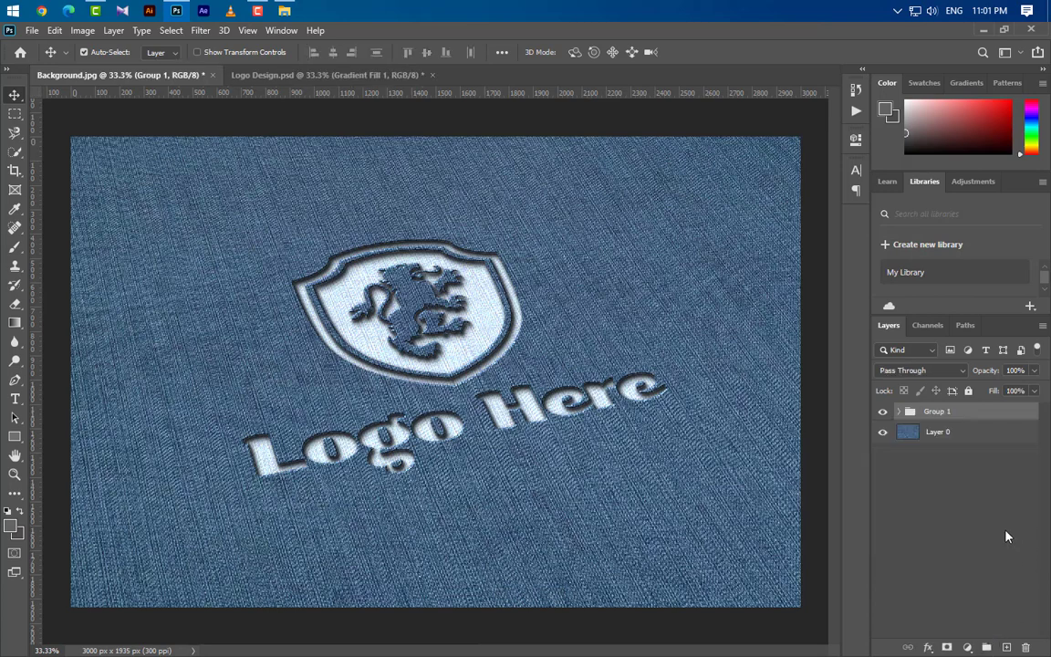
# Add a gradient fill layer above the group and set its gradient's starting opacity stop to 86%.
pyautogui.click(966, 646)
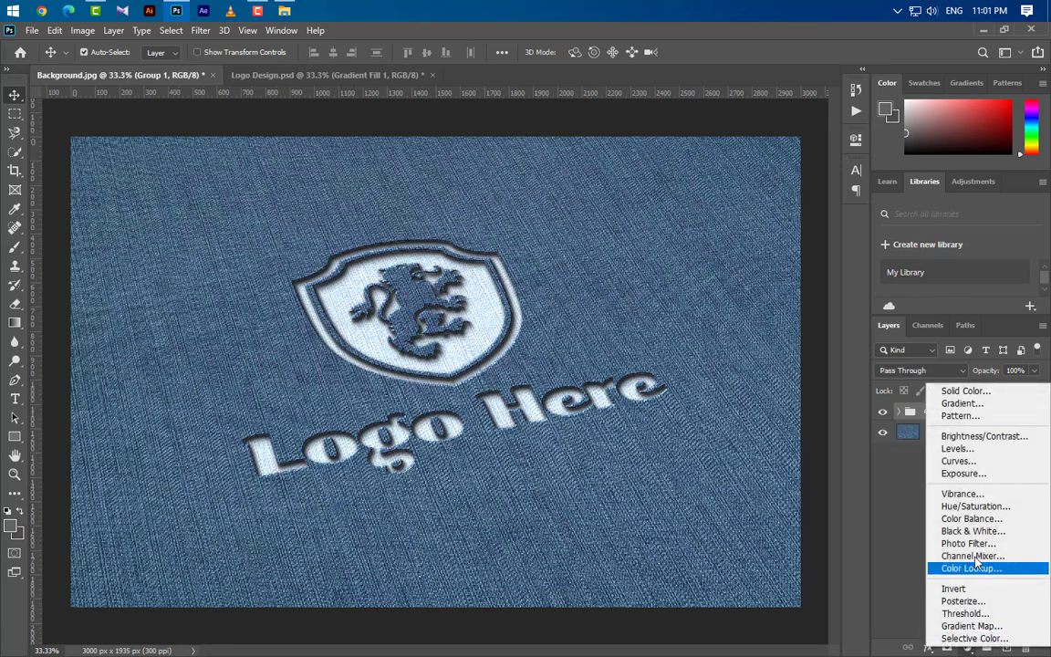
pyautogui.click(961, 403)
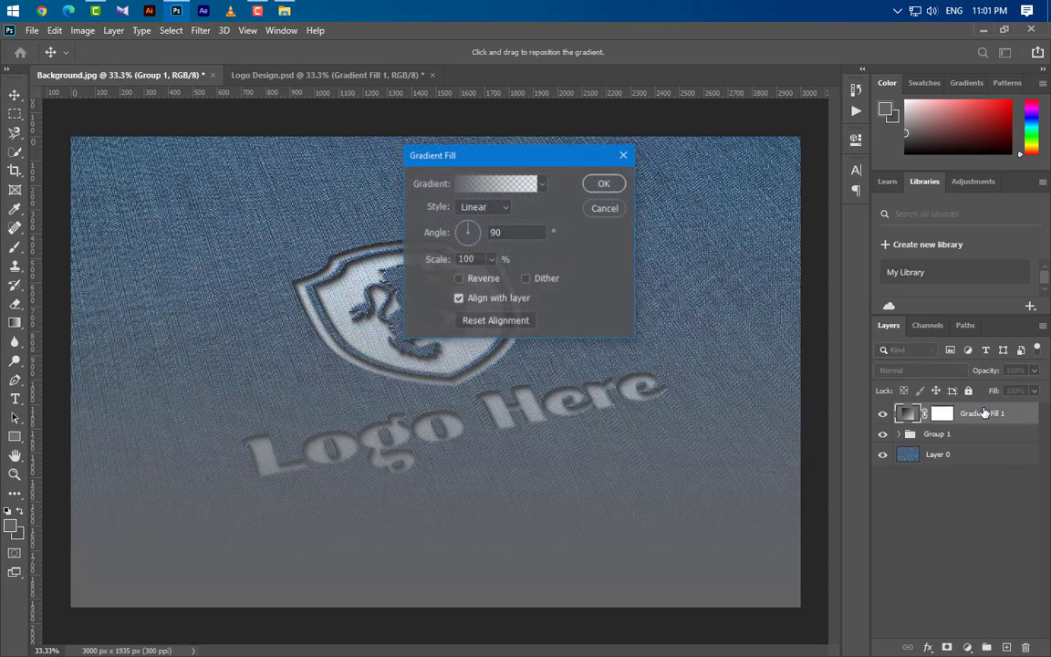
pyautogui.click(511, 185)
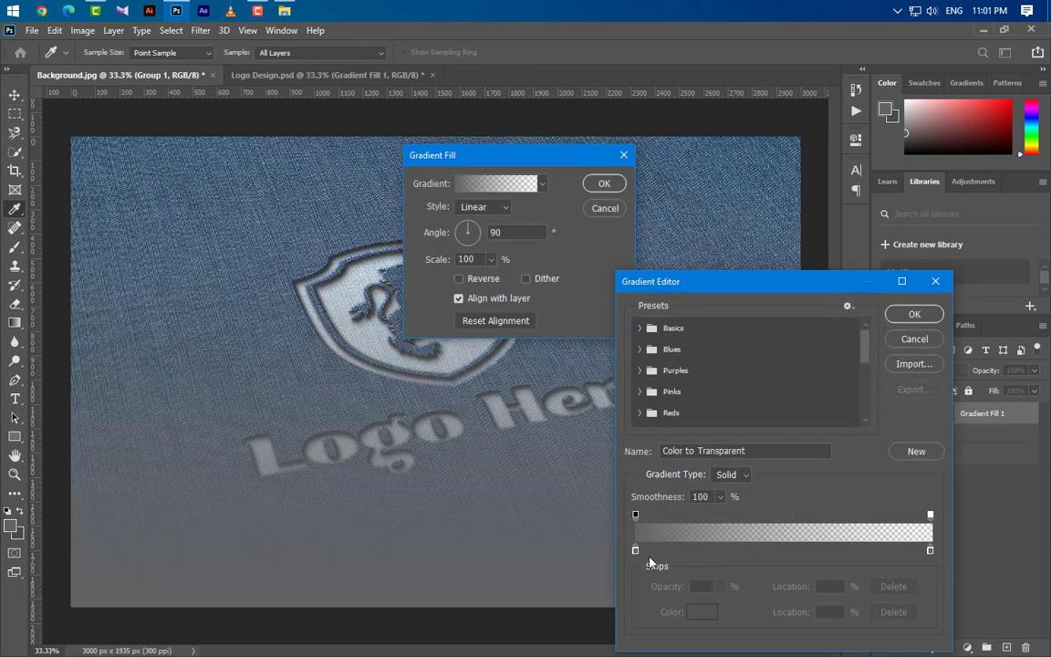
pyautogui.click(636, 515)
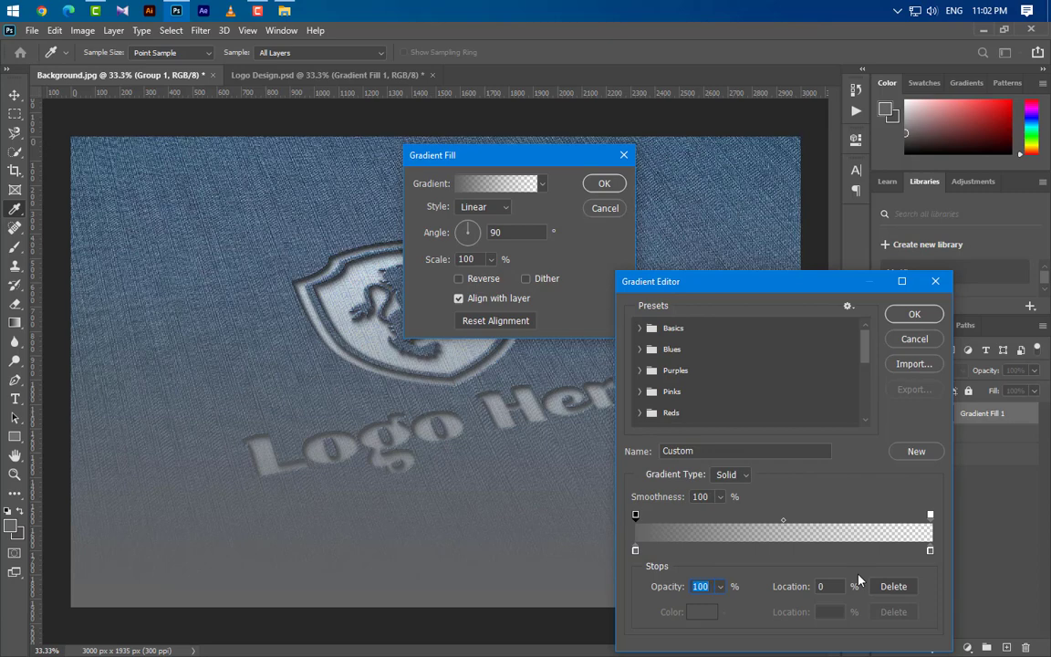
pyautogui.write('86')
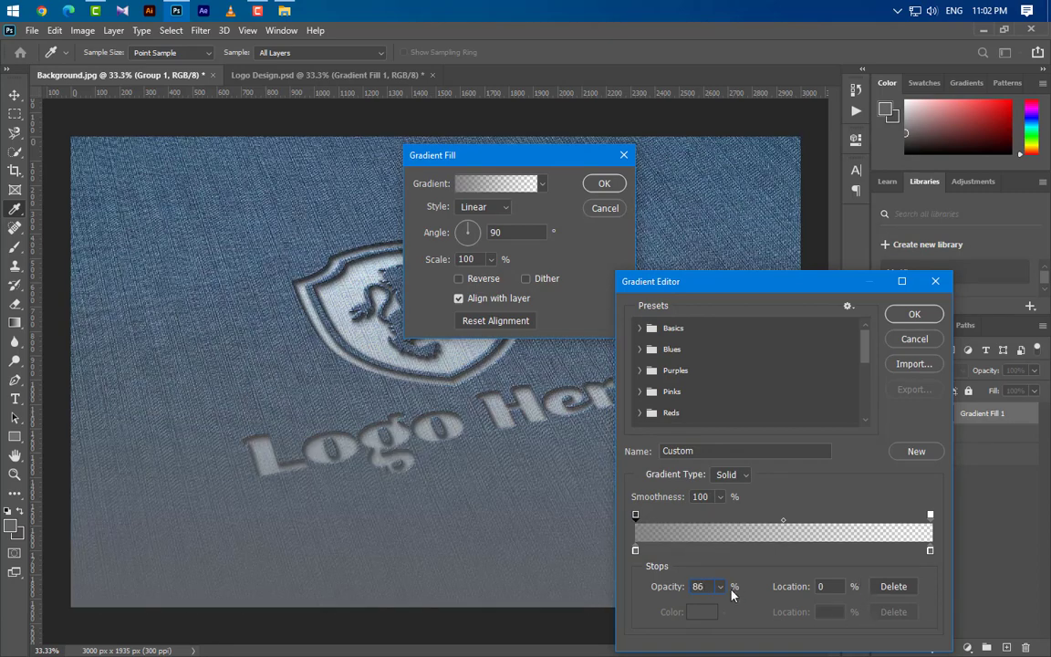
# Set the gradient's starting color stop to black (000000) at location 4%.
pyautogui.click(636, 551)
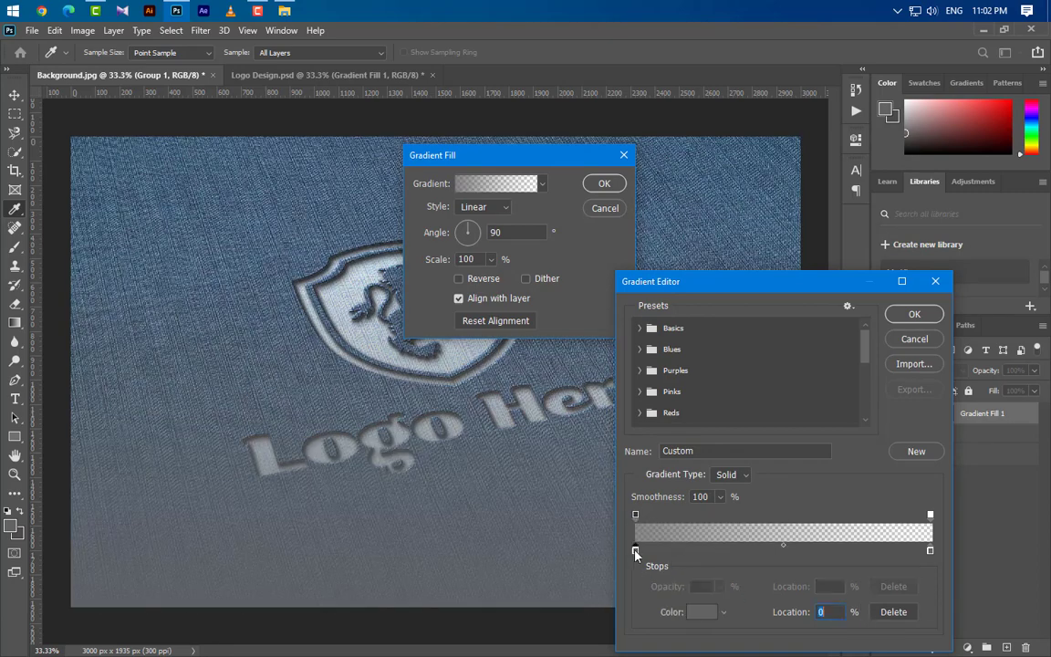
pyautogui.doubleClick(636, 552)
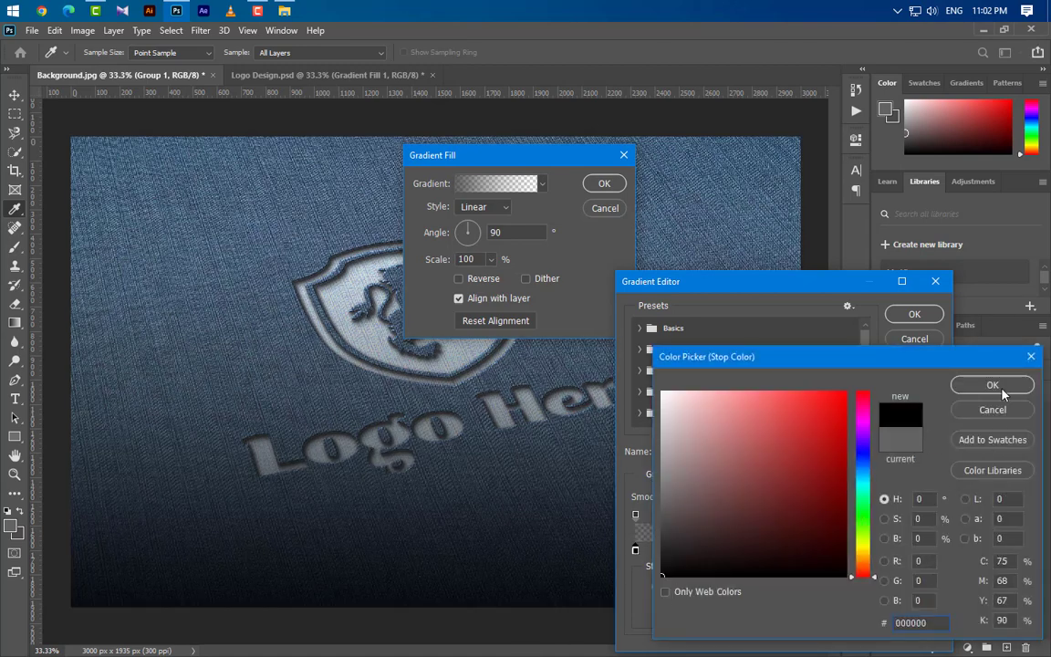
pyautogui.click(992, 385)
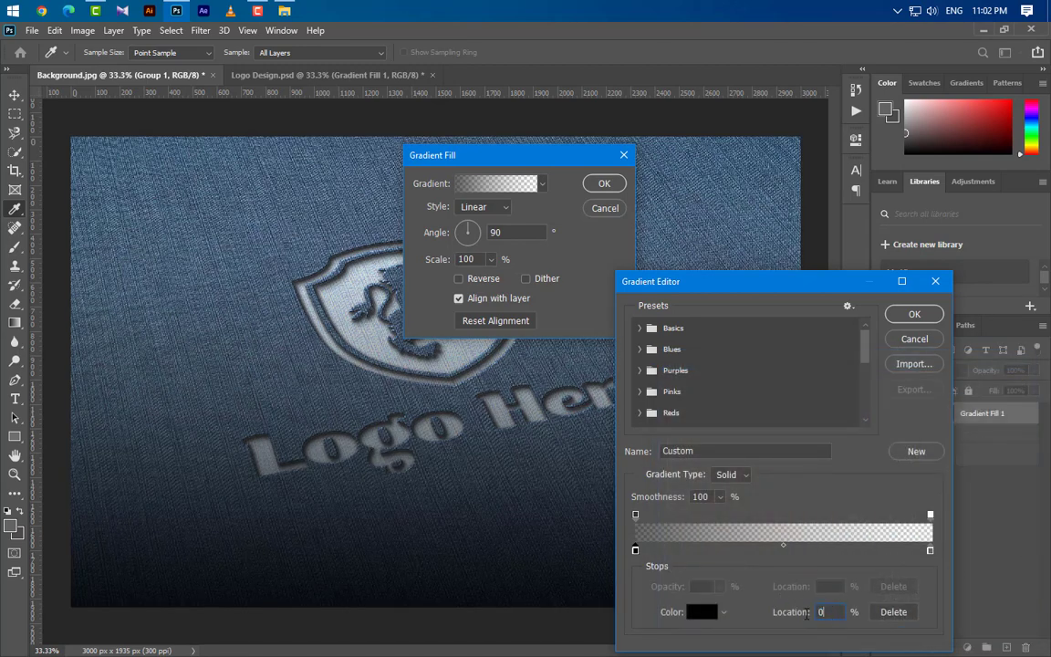
pyautogui.write('4')
# Set the gradient's ending color stop to white at location 86%.
pyautogui.doubleClick(931, 551)
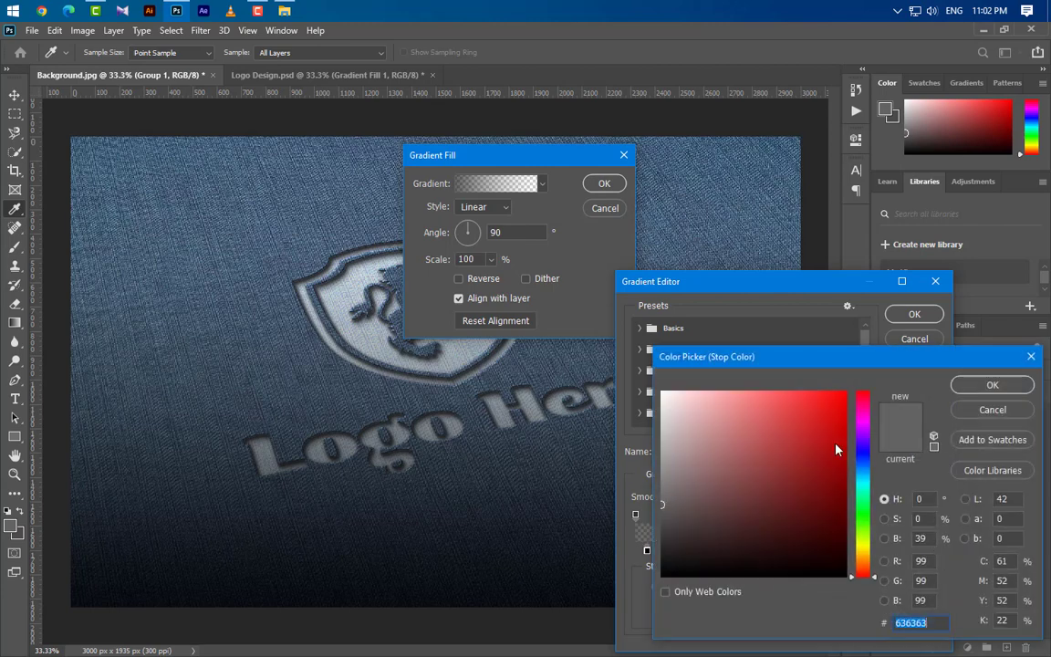
pyautogui.press('Return')
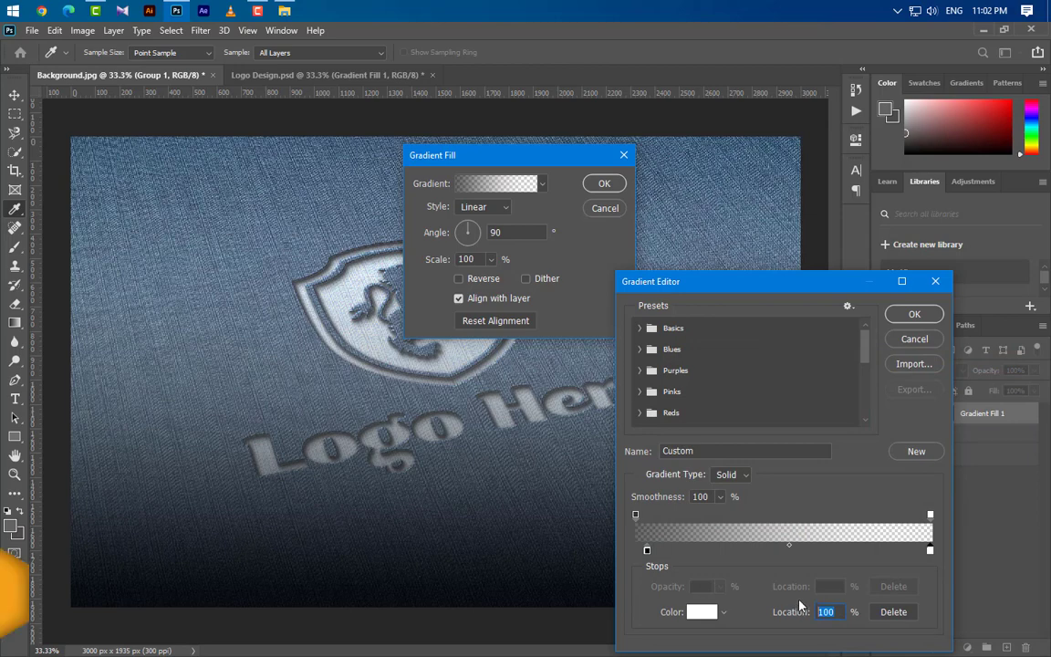
pyautogui.write('86')
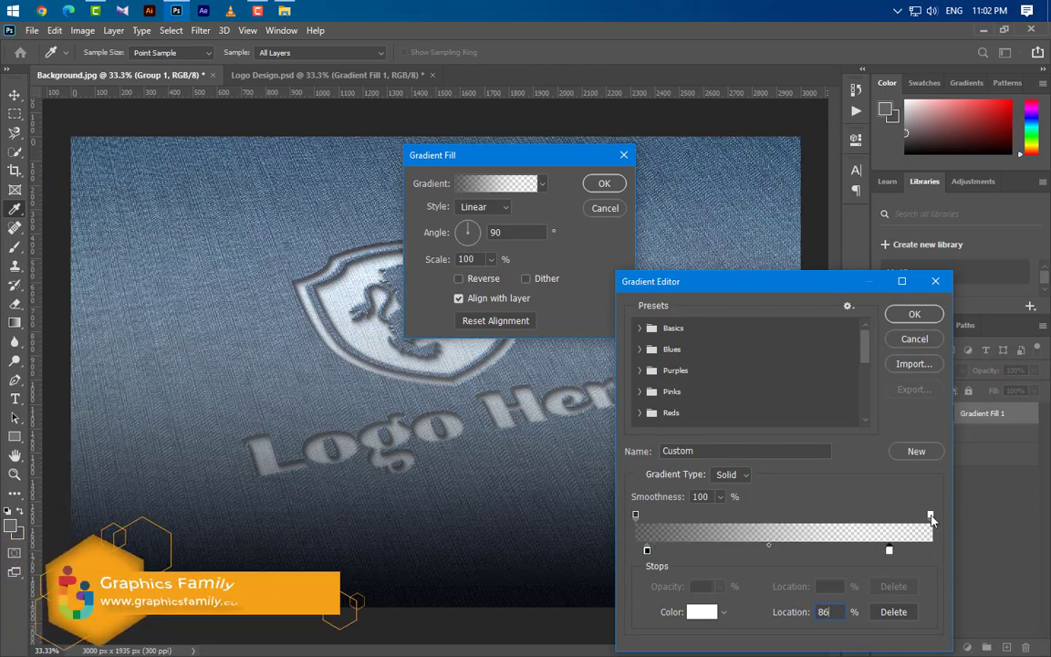
# Raise the gradient's ending opacity stop to 100% and accept the edited gradient.
pyautogui.click(930, 514)
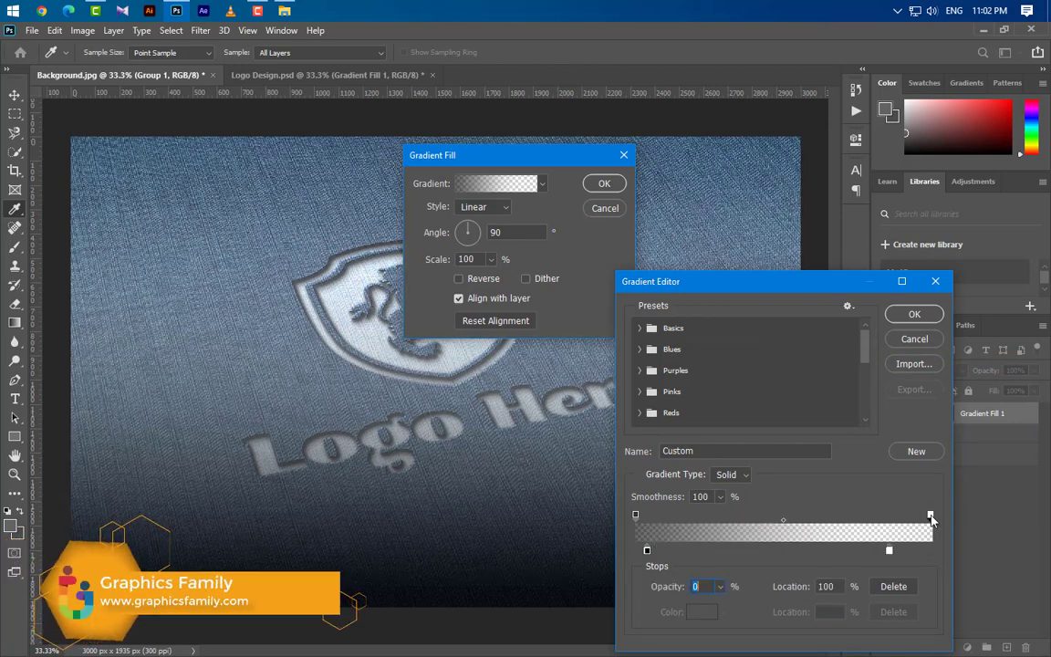
pyautogui.click(720, 588)
pyautogui.moveTo(717, 605); pyautogui.dragTo(786, 605)
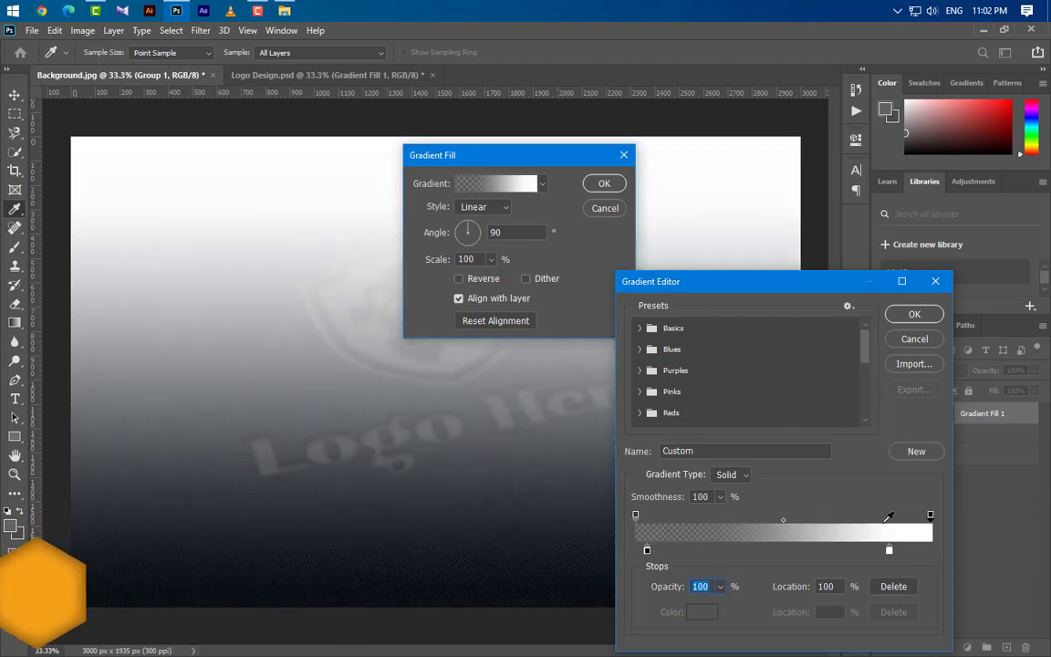
pyautogui.click(914, 314)
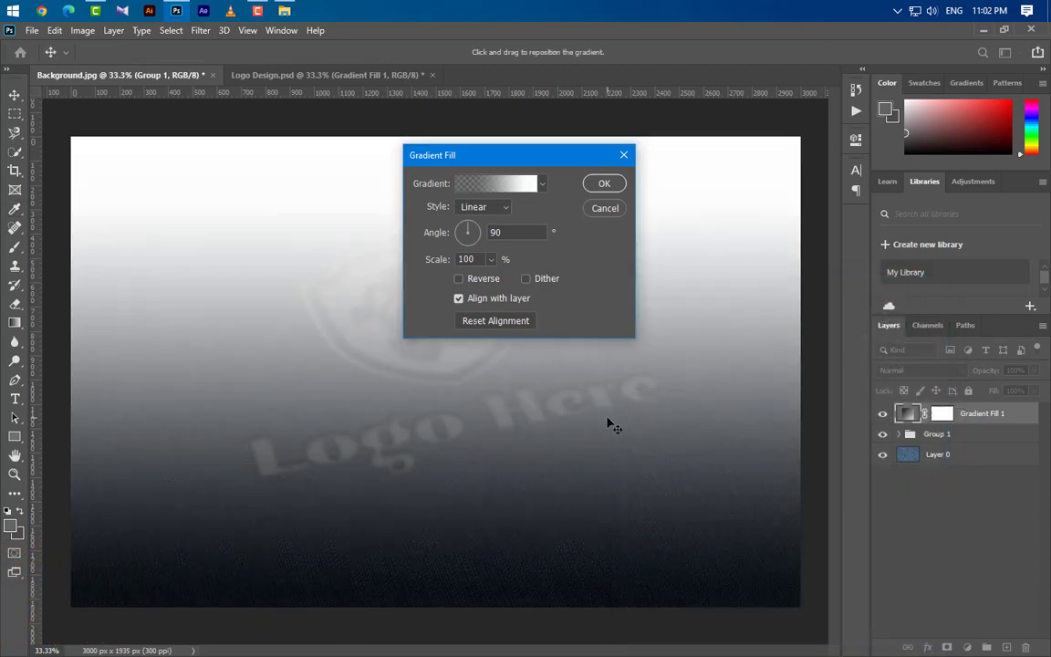
# Keep the gradient fill's style Linear, set its scale to 120% and apply the fill.
pyautogui.click(498, 209)
pyautogui.click(465, 220)
pyautogui.press('Tab')
pyautogui.doubleClick(484, 261)
pyautogui.write('120')
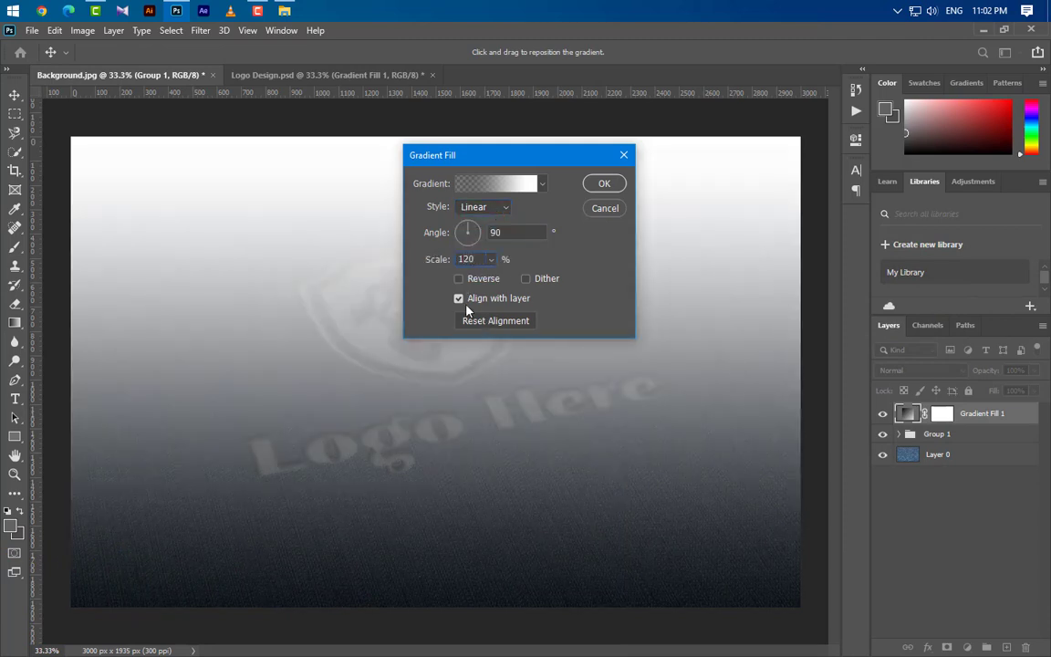
pyautogui.click(604, 184)
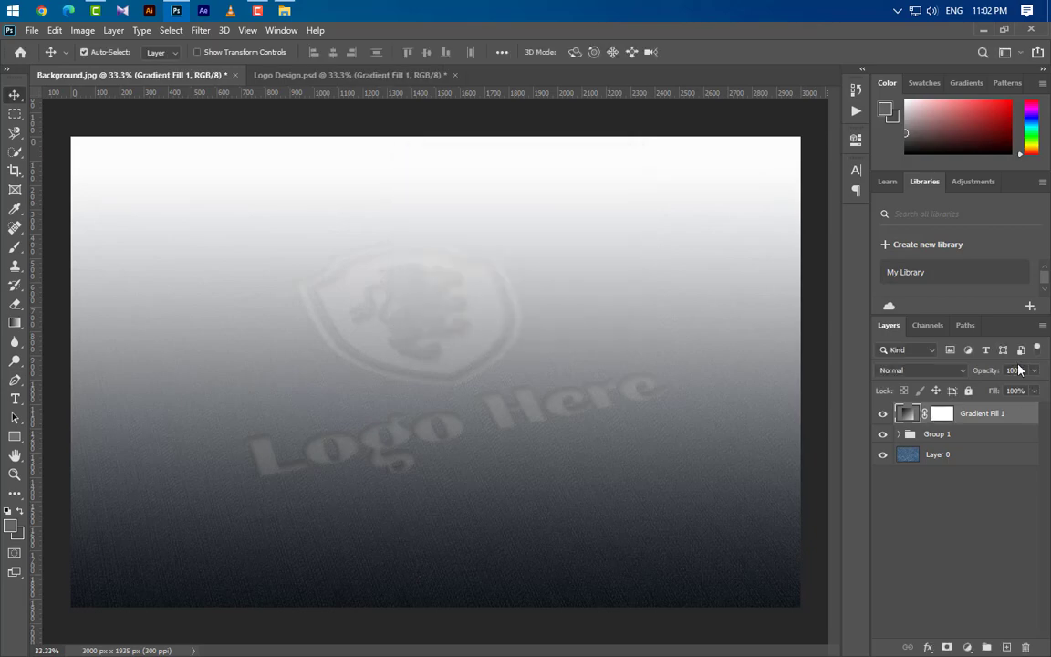
# Set the Gradient Fill 1 layer to 55% opacity and Soft Light blend mode.
pyautogui.write('55')
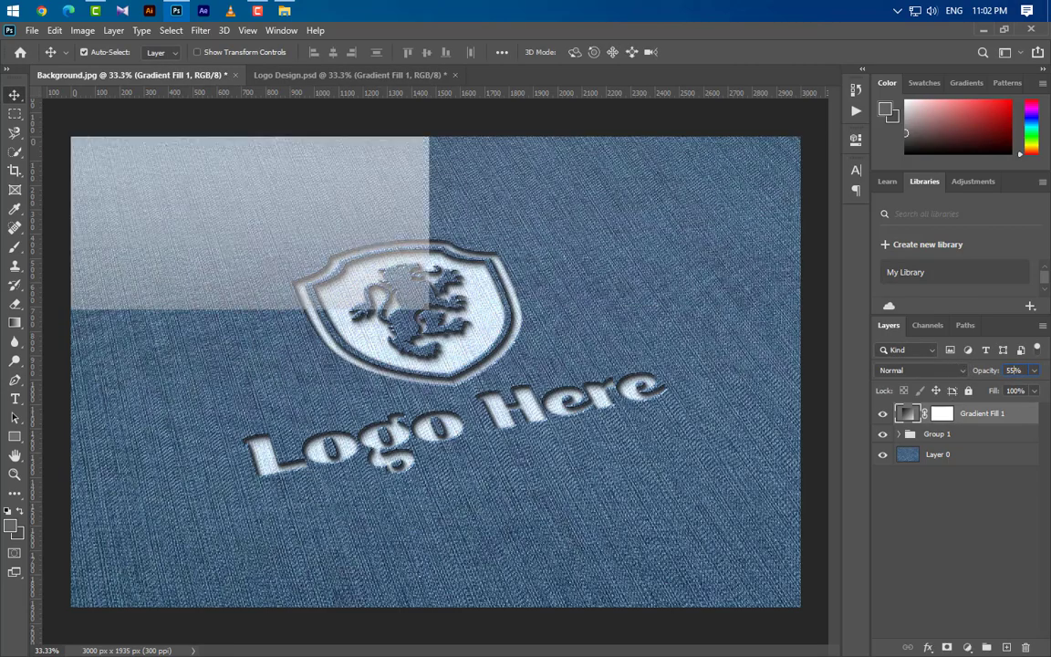
pyautogui.click(917, 370)
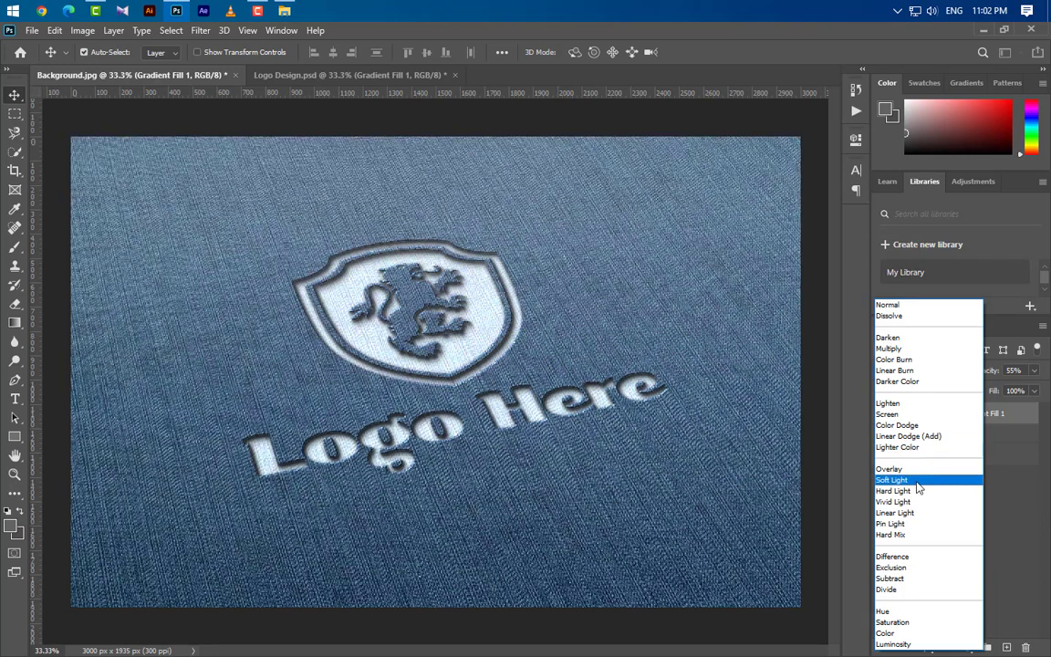
pyautogui.click(919, 488)
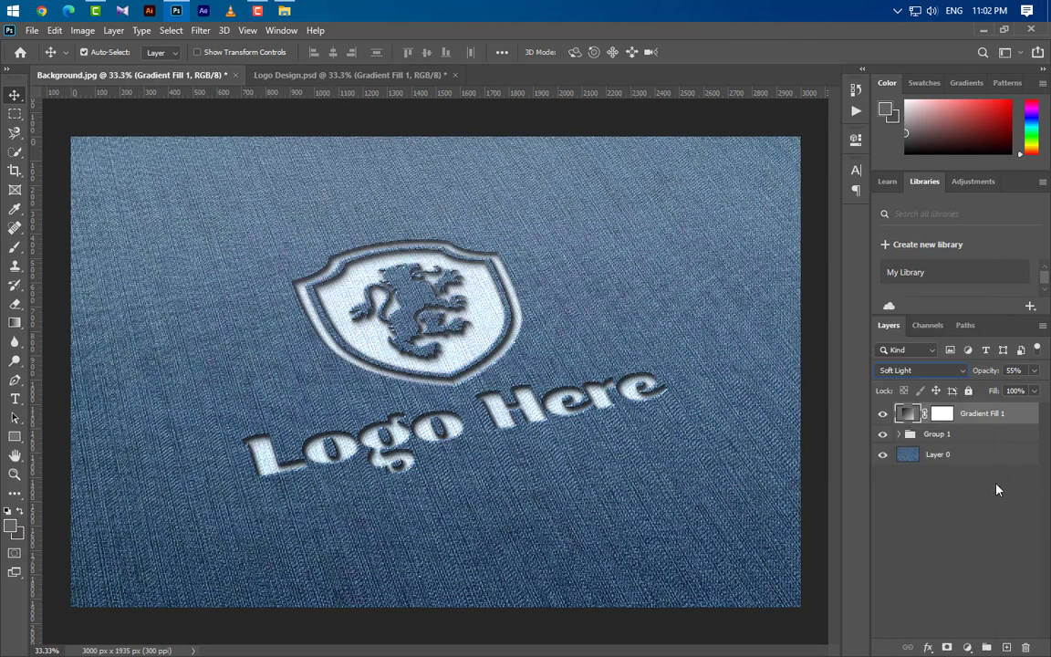
# Duplicate the Gradient Fill 1 layer, set the copy's gradient angle to 145° and its layer opacity to 36%.
pyautogui.moveTo(916, 414); pyautogui.dragTo(1006, 647)
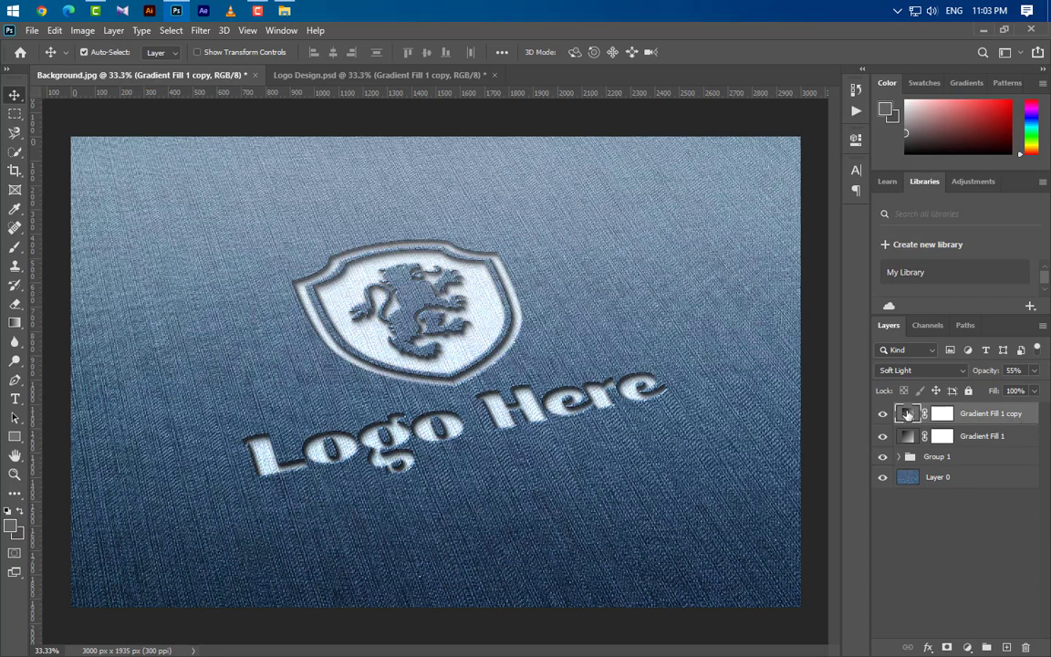
pyautogui.doubleClick(907, 413)
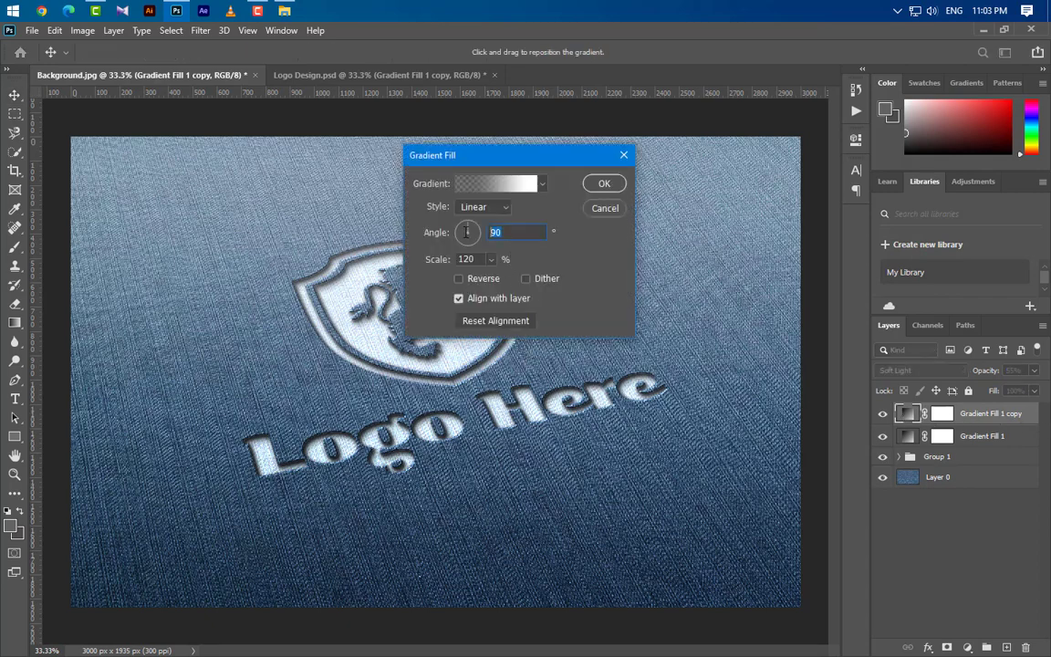
pyautogui.write('145')
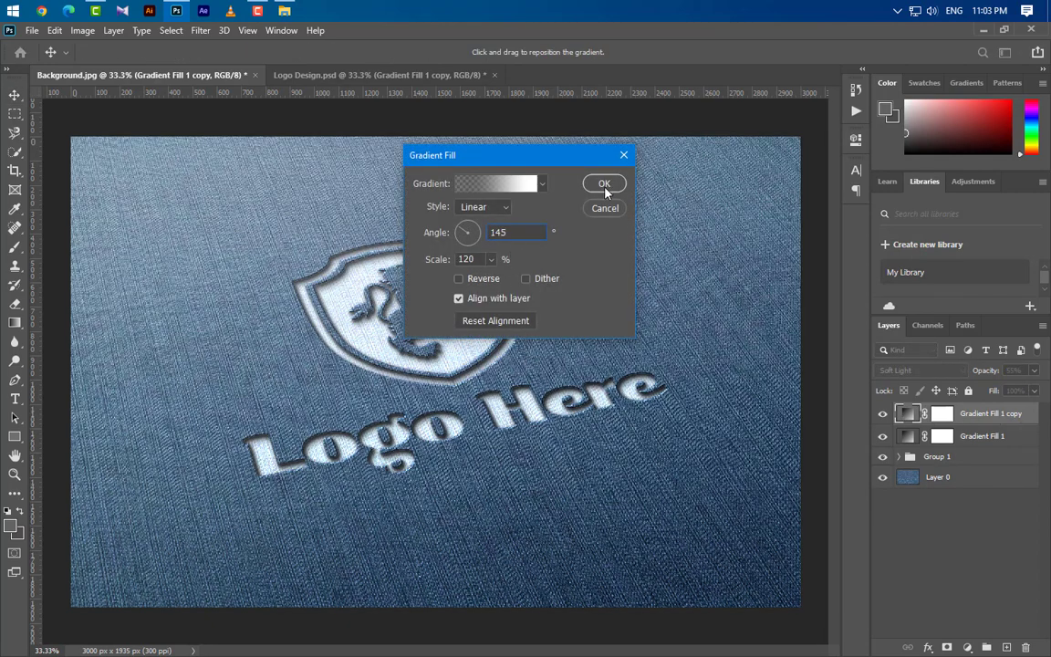
pyautogui.click(604, 186)
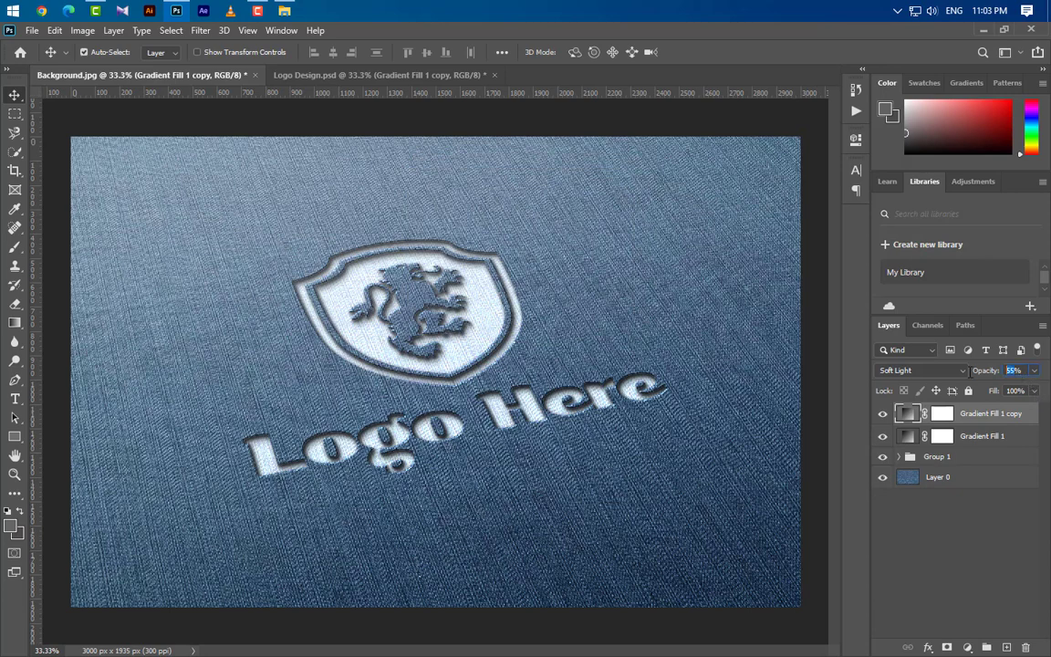
pyautogui.moveTo(985, 370); pyautogui.dragTo(921, 376)
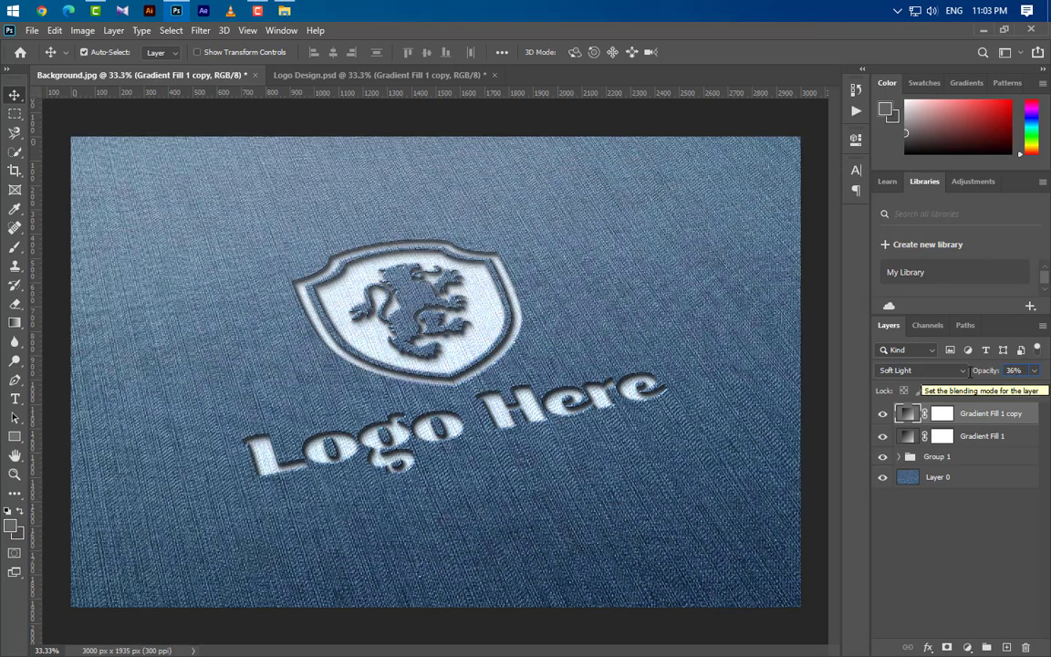
# Duplicate the Gradient Fill 1 copy layer and group all three gradient fill layers together.
pyautogui.moveTo(985, 413); pyautogui.dragTo(1006, 646)
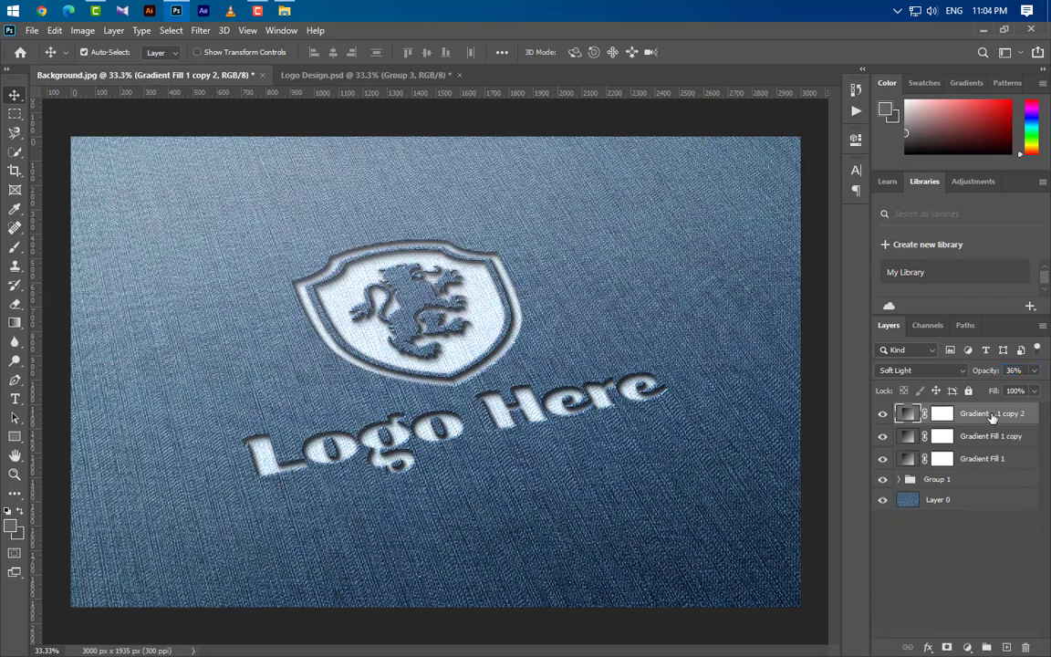
pyautogui.keyDown('ctrl'); pyautogui.click(990, 436); pyautogui.keyUp('ctrl')
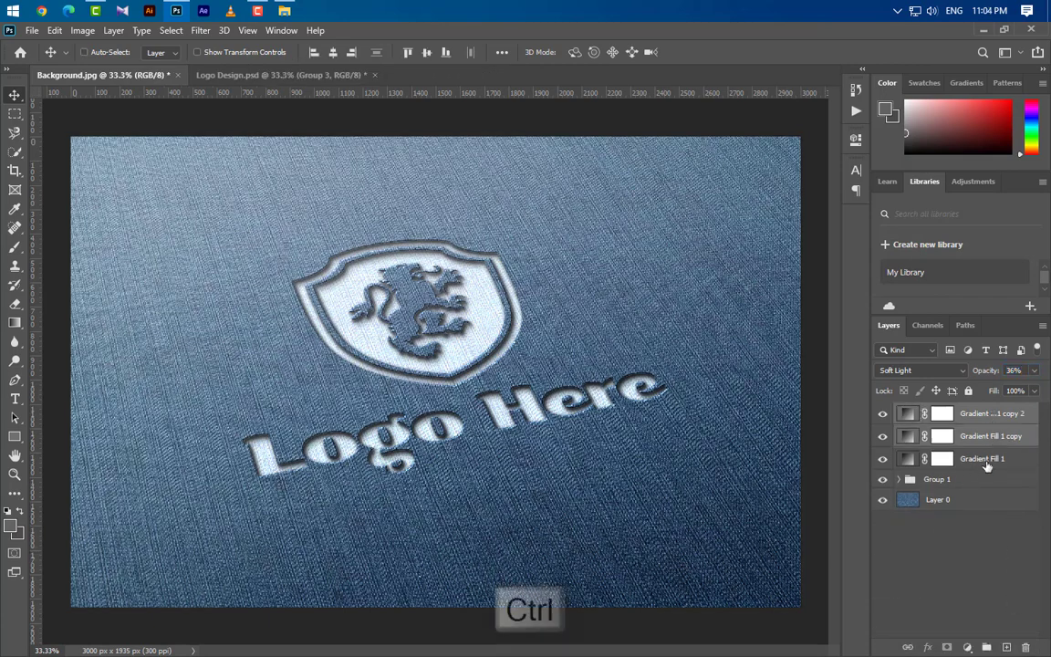
pyautogui.keyDown('ctrl'); pyautogui.click(982, 457); pyautogui.keyUp('ctrl')
pyautogui.hotkey('ctrl', 'g')
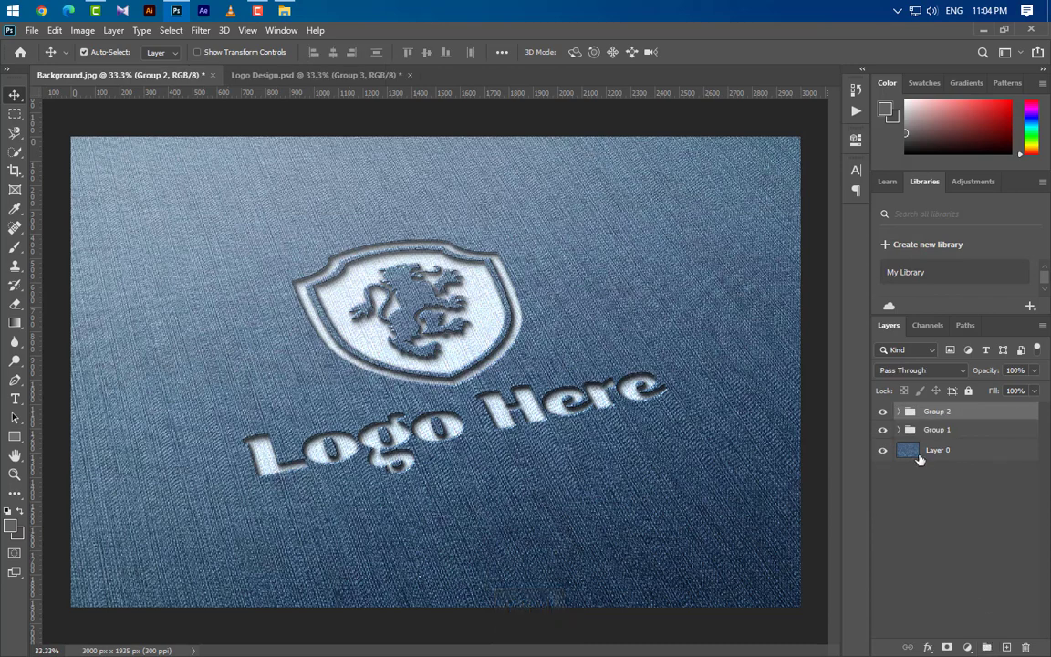
# Draw a vertical rectangle about 75 × 2112 px over the middle of the canvas and fill it with white.
pyautogui.click(14, 436)
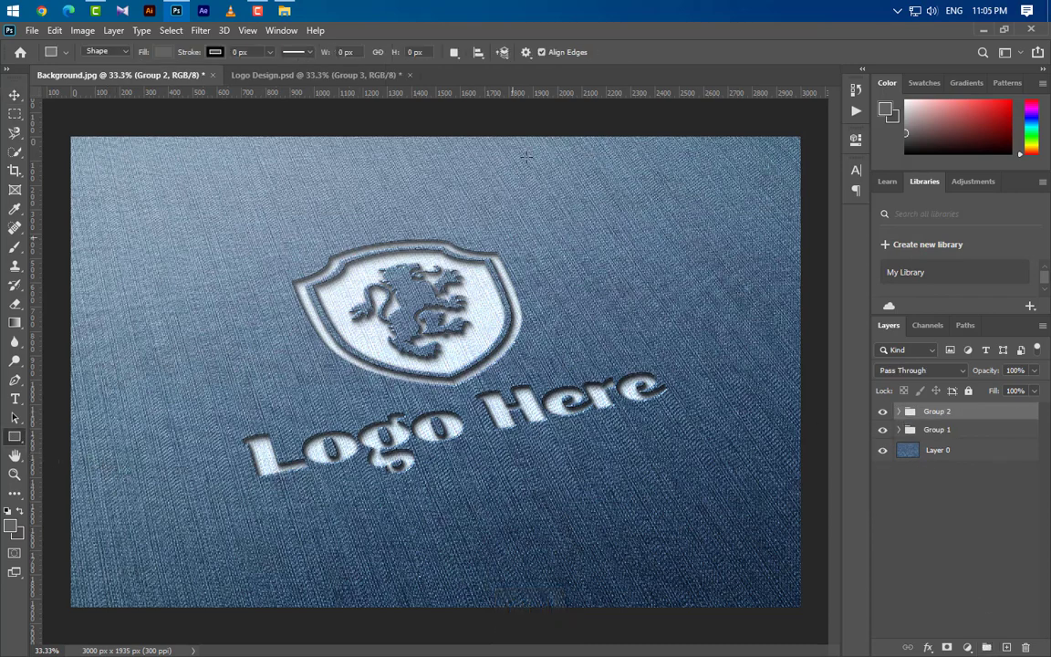
pyautogui.moveTo(469, 124); pyautogui.dragTo(488, 639)
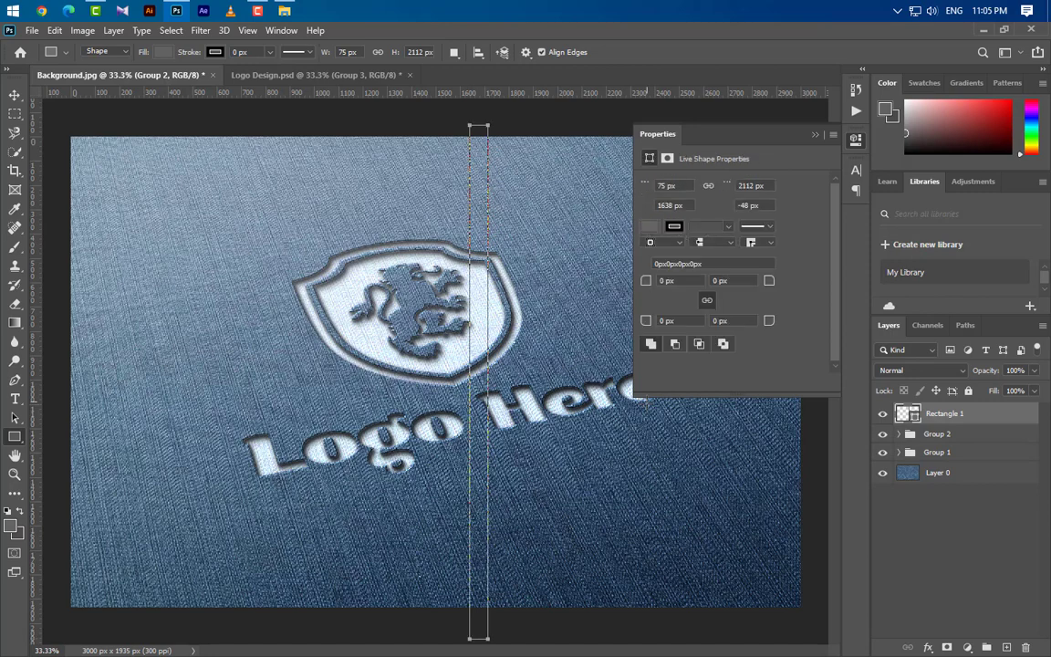
pyautogui.click(817, 135)
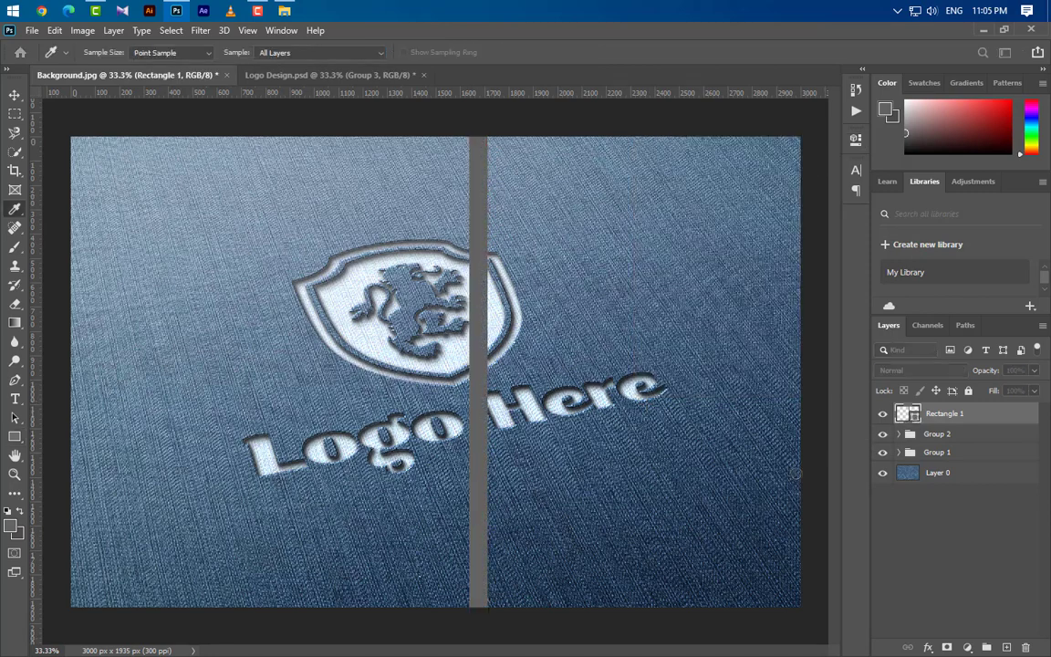
pyautogui.doubleClick(914, 418)
pyautogui.moveTo(721, 420); pyautogui.dragTo(661, 392)
pyautogui.press('Return')
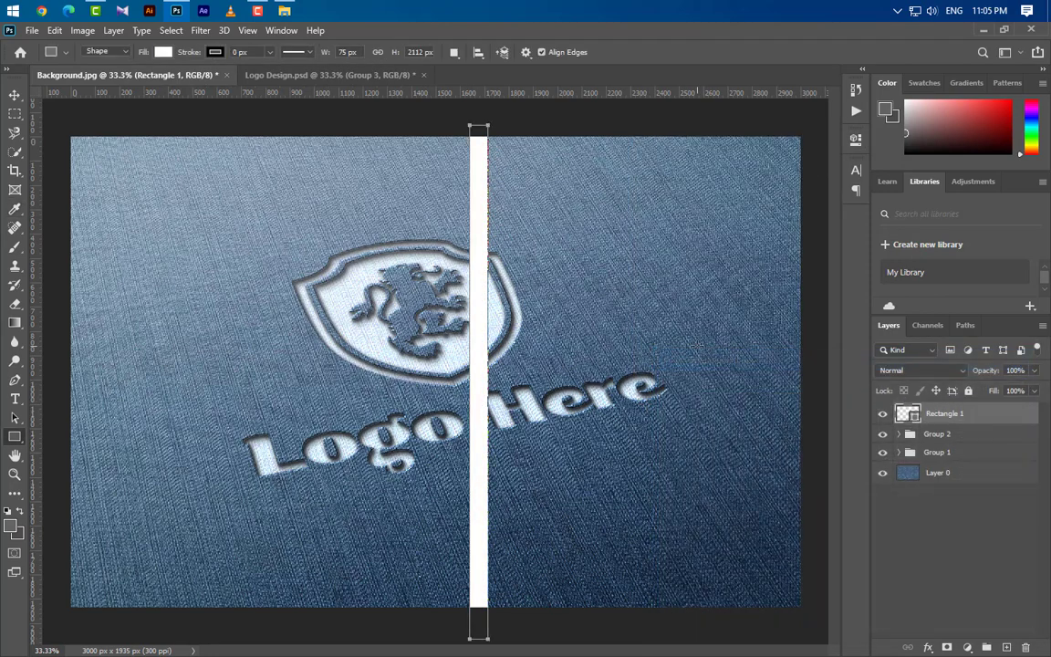
# Rotate the white rectangle to -70°, stretch both ends beyond the canvas and place it across the canvas's upper-right corner, accepting conversion to a regular path.
pyautogui.hotkey('ctrl', 't')
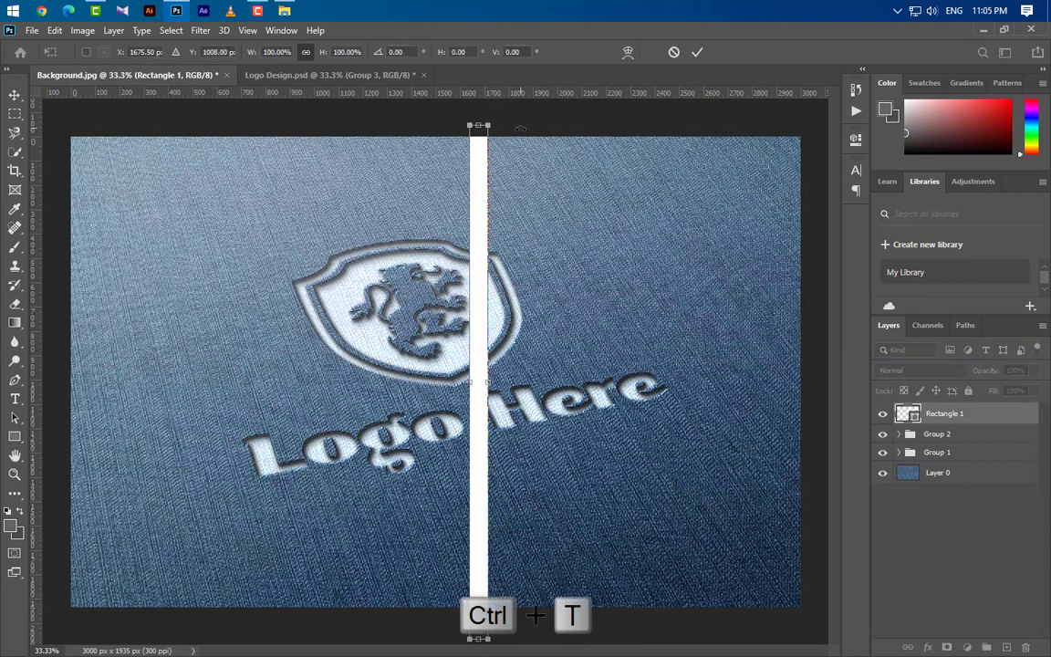
pyautogui.moveTo(499, 119); pyautogui.dragTo(326, 172)
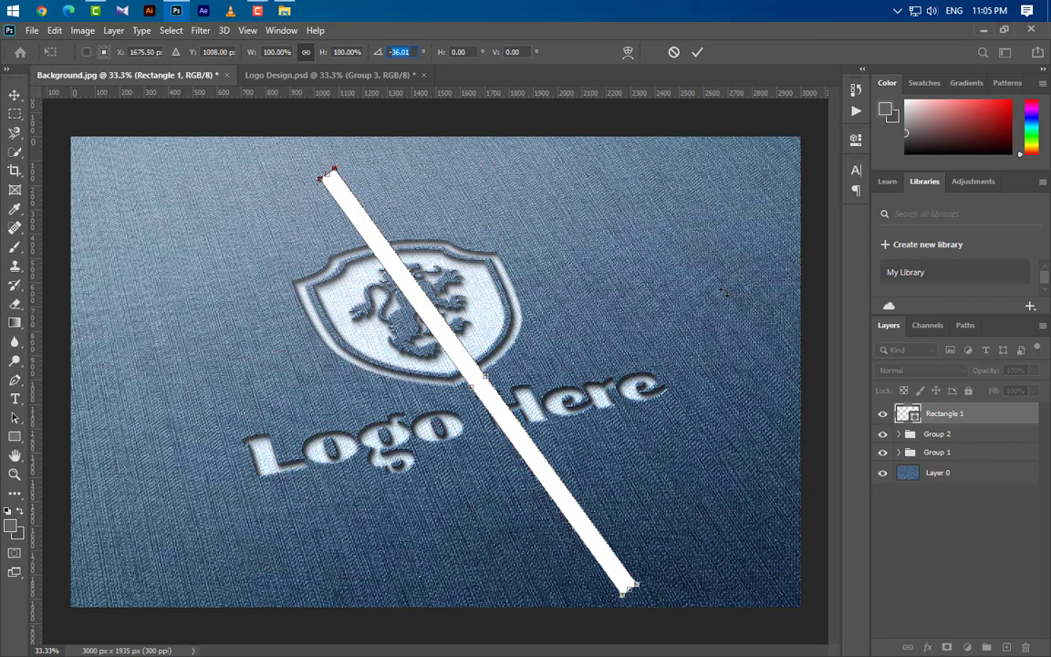
pyautogui.write('-70')
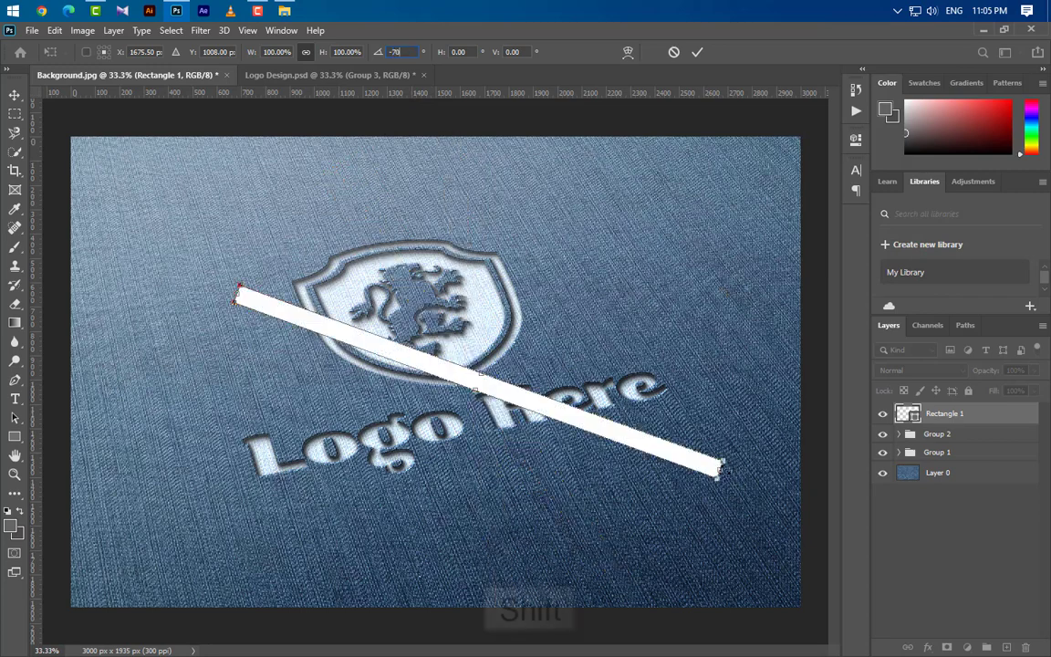
pyautogui.moveTo(721, 467); pyautogui.dragTo(851, 514)
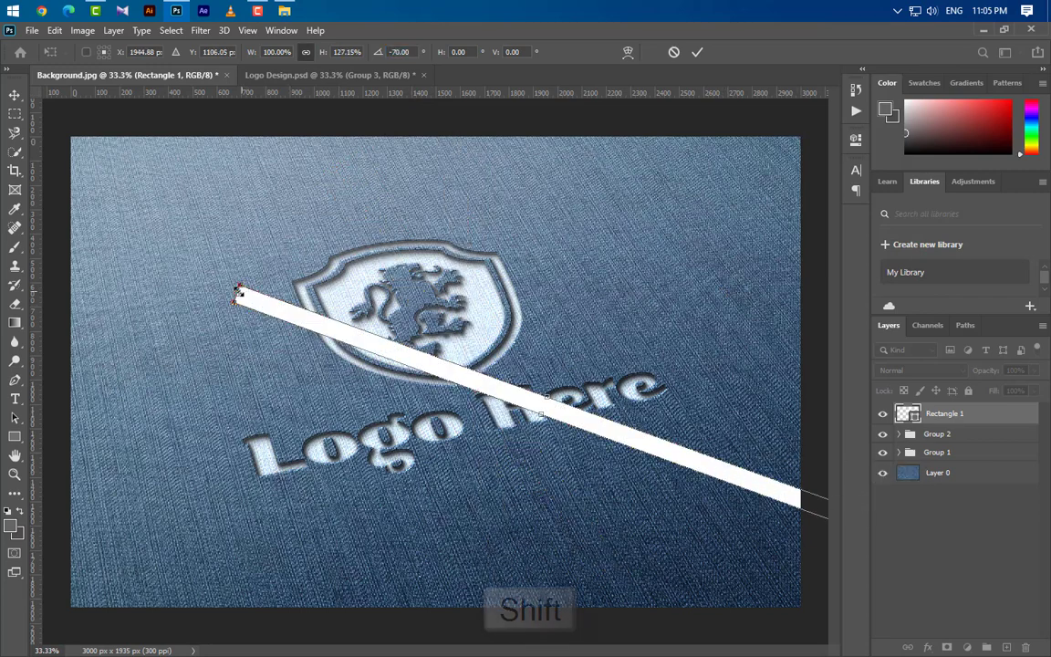
pyautogui.moveTo(236, 293); pyautogui.dragTo(60, 228)
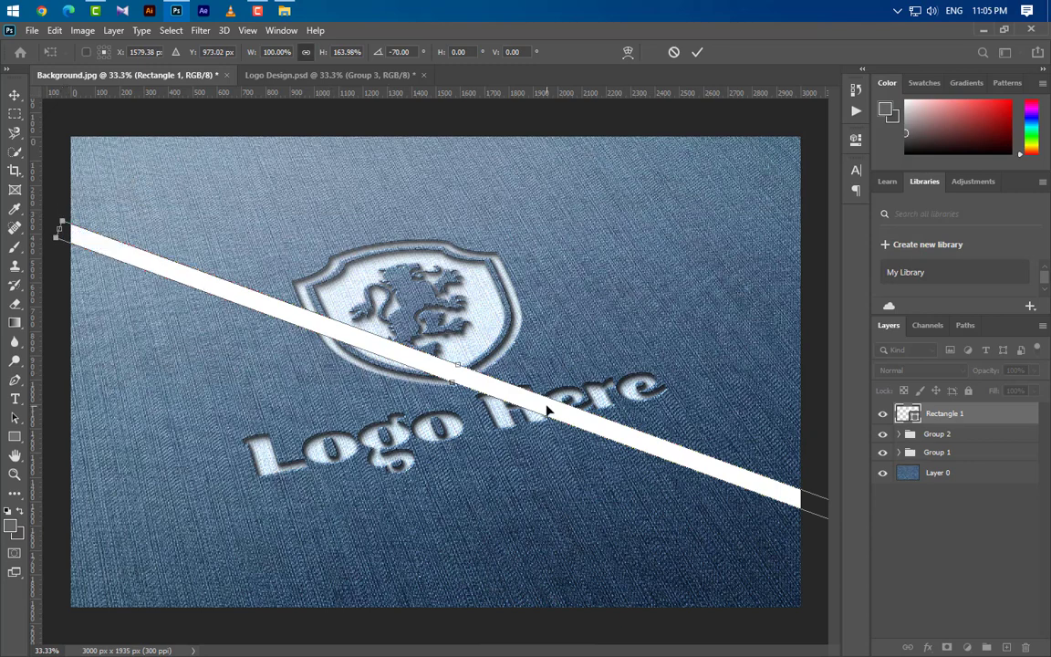
pyautogui.moveTo(547, 411); pyautogui.dragTo(700, 204)
pyautogui.press('Return')
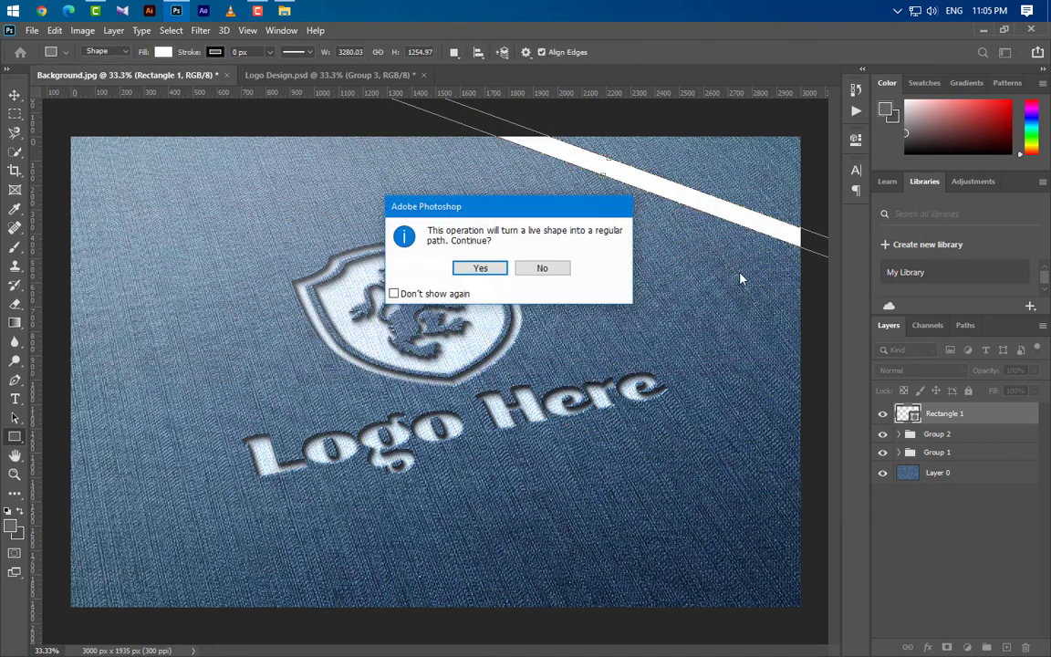
pyautogui.click(473, 267)
# Duplicate the wide white stripe and place the copy diagonally through the logo text, spanning the full canvas width.
pyautogui.click(14, 95)
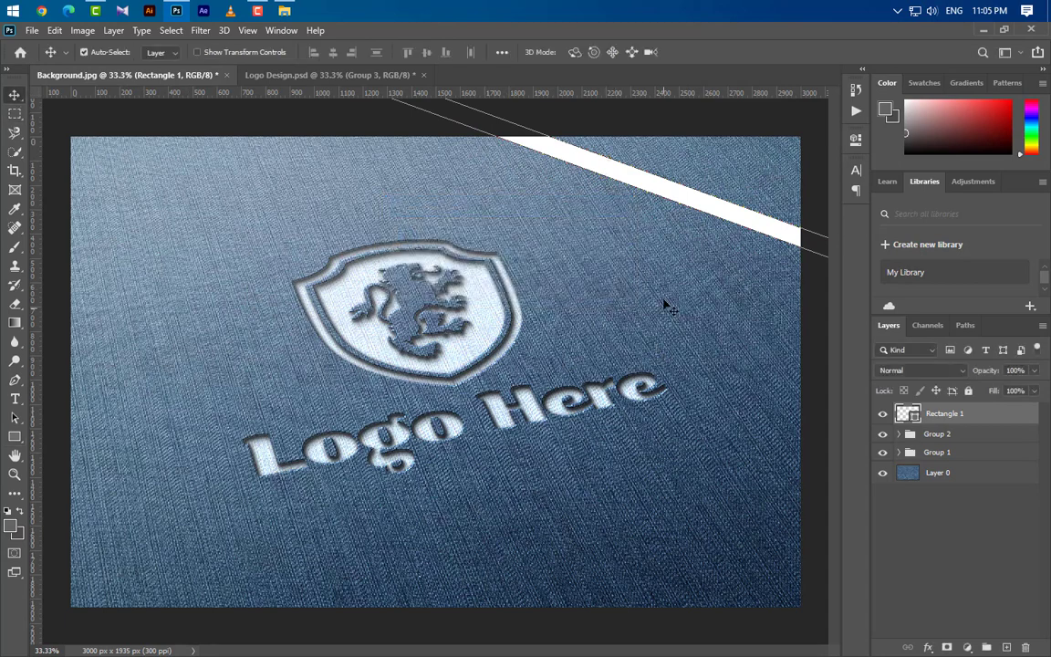
pyautogui.moveTo(664, 197); pyautogui.dragTo(422, 507)
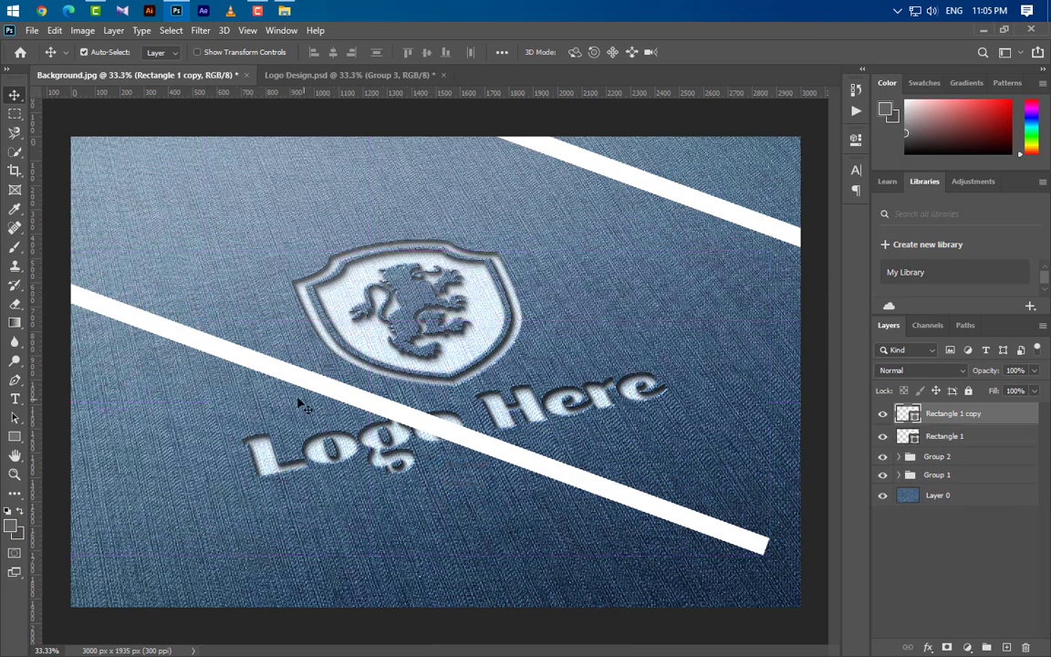
pyautogui.moveTo(277, 370); pyautogui.dragTo(355, 400)
# Draw a thin vertical rectangle about 27 × 2181 px on a new layer and fill it with white (ffffff).
pyautogui.press('u')
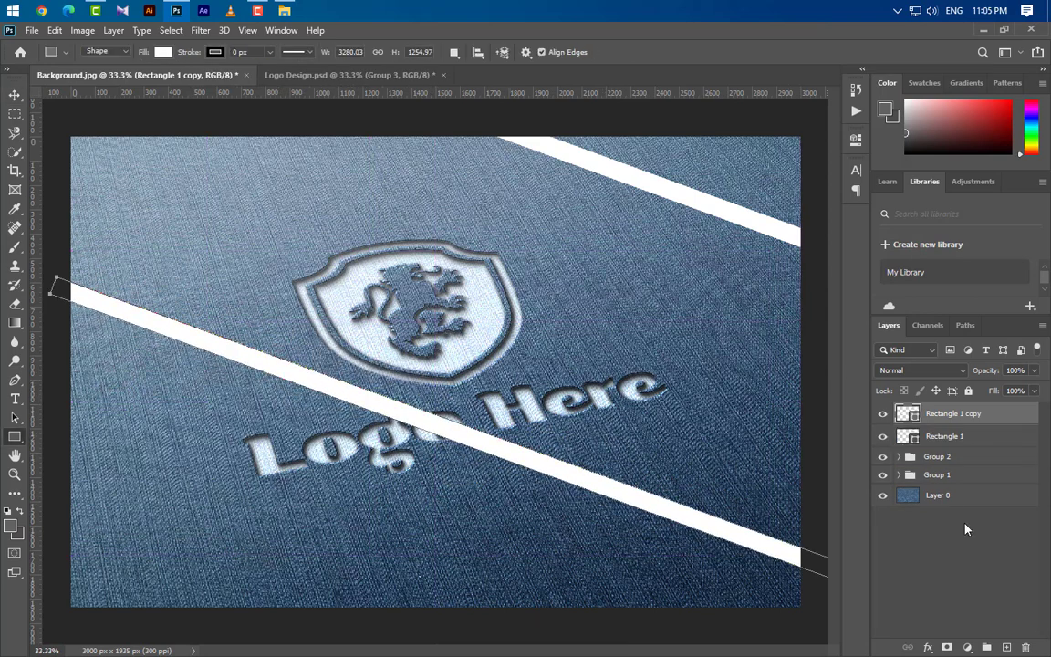
pyautogui.click(1007, 646)
pyautogui.moveTo(482, 125); pyautogui.dragTo(486, 651)
pyautogui.click(814, 137)
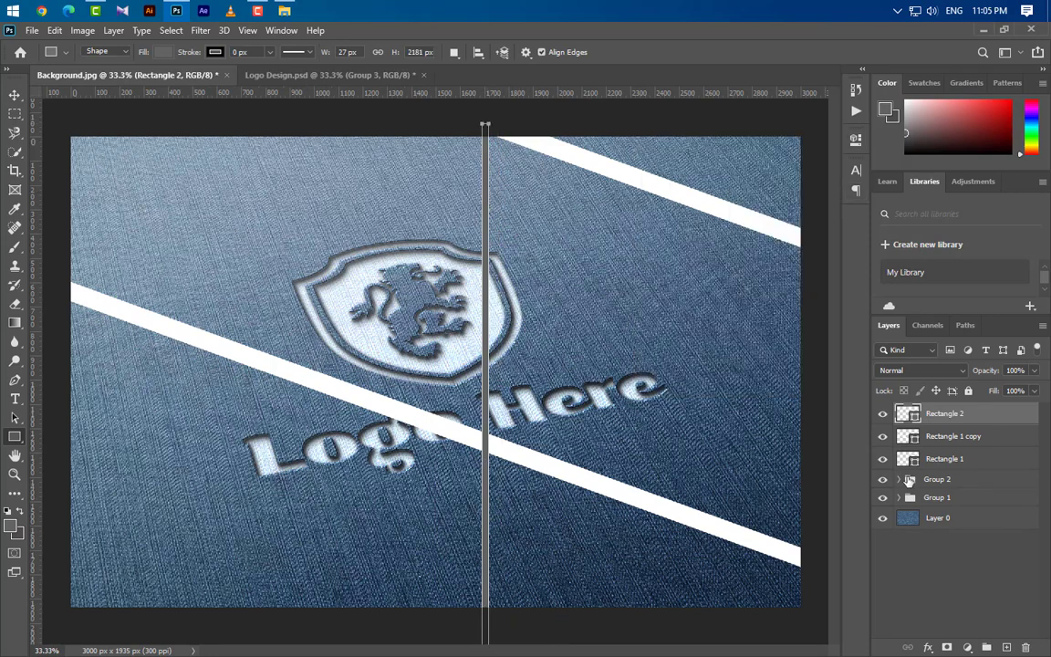
pyautogui.doubleClick(914, 415)
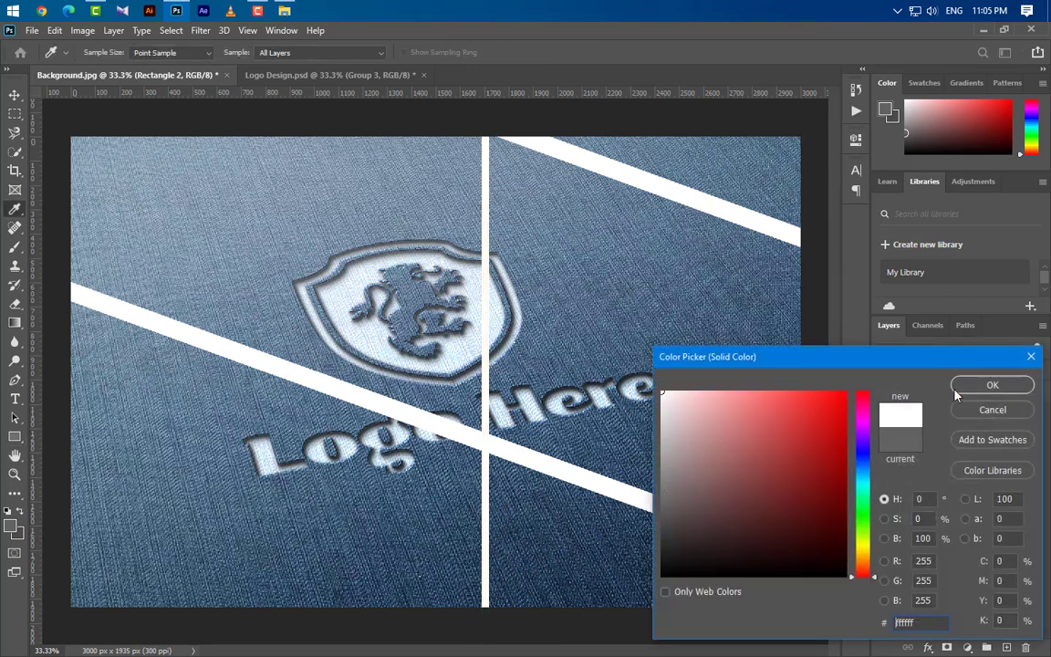
pyautogui.click(958, 386)
# Rotate the thin rectangle to -70°, stretch it beyond the canvas edges and place it just below the upper wide stripe, accepting conversion to a regular path.
pyautogui.hotkey('ctrl', 't')
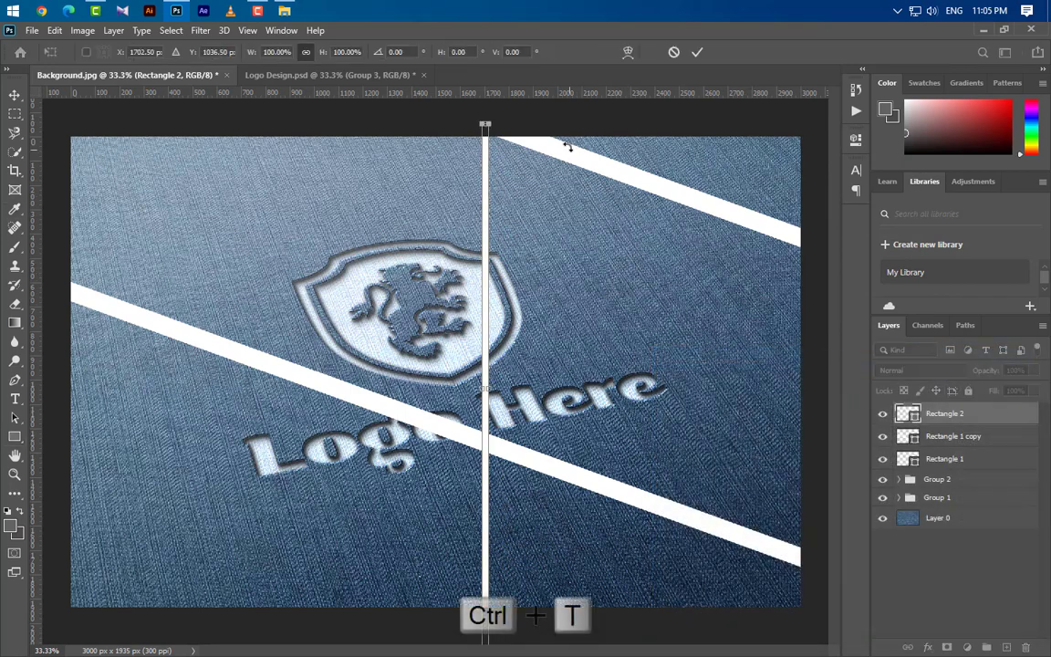
pyautogui.moveTo(568, 146); pyautogui.dragTo(483, 133)
pyautogui.click(394, 52)
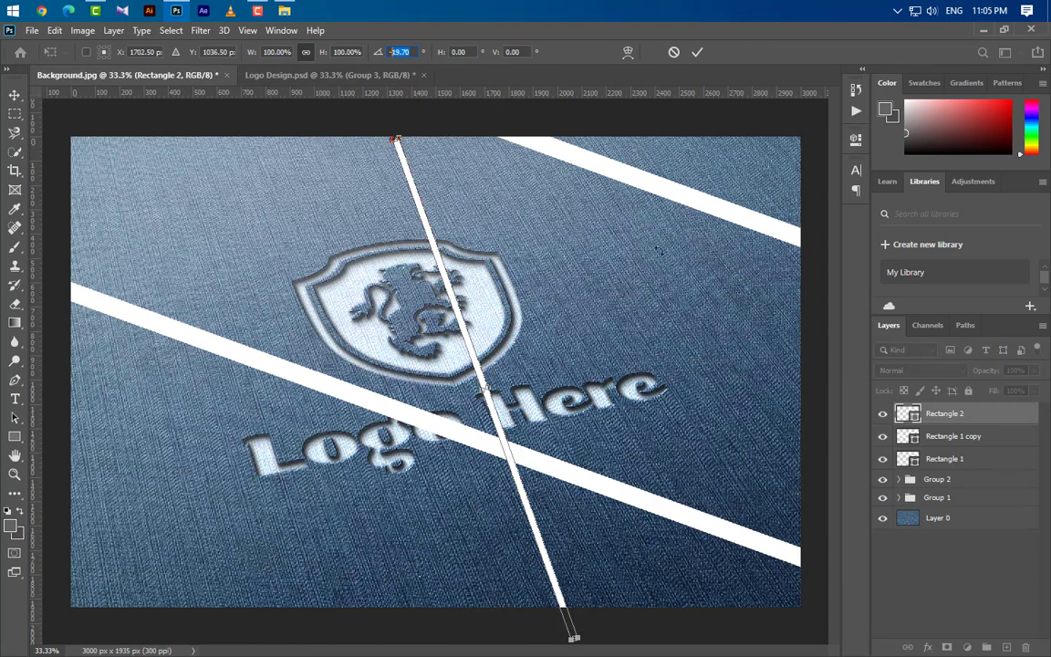
pyautogui.write('-70')
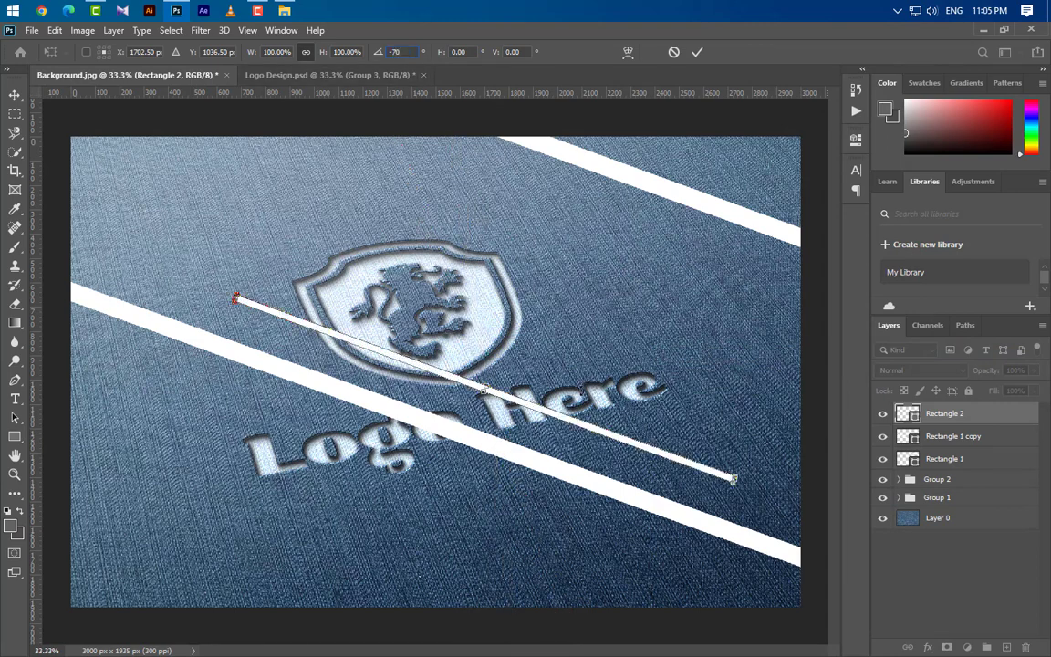
pyautogui.moveTo(733, 478); pyautogui.dragTo(827, 516)
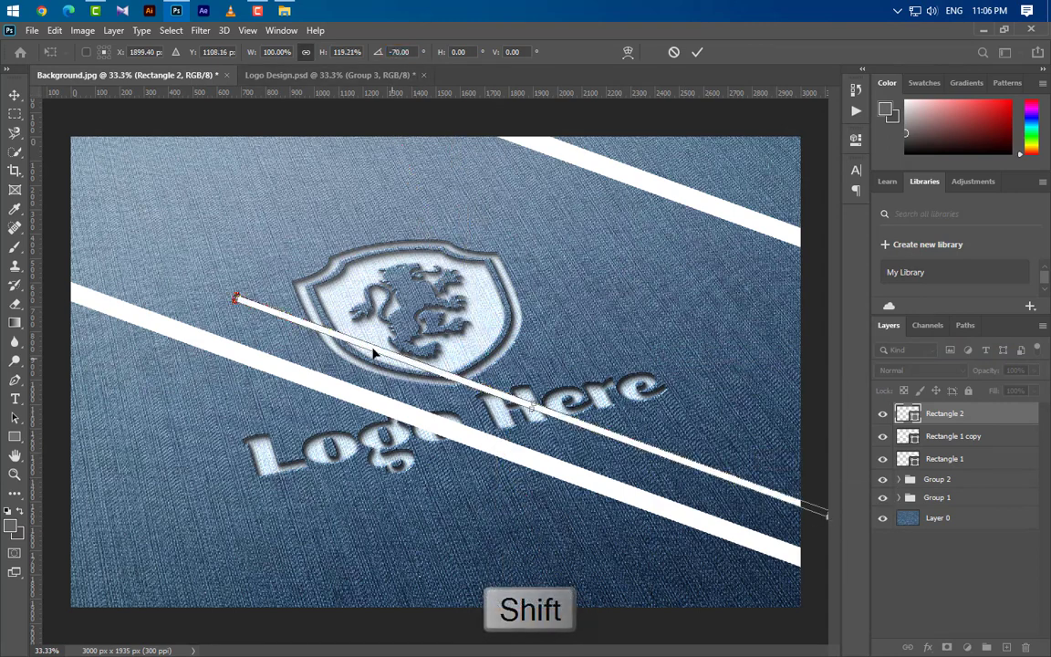
pyautogui.moveTo(236, 298); pyautogui.dragTo(64, 236)
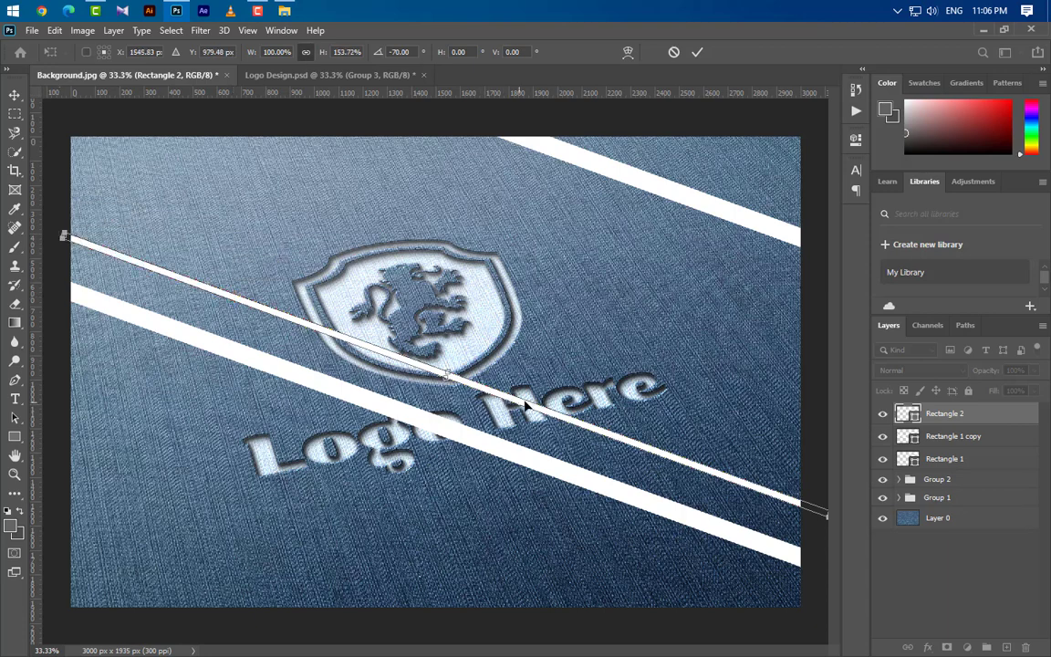
pyautogui.moveTo(532, 391); pyautogui.dragTo(621, 231)
pyautogui.click(697, 52)
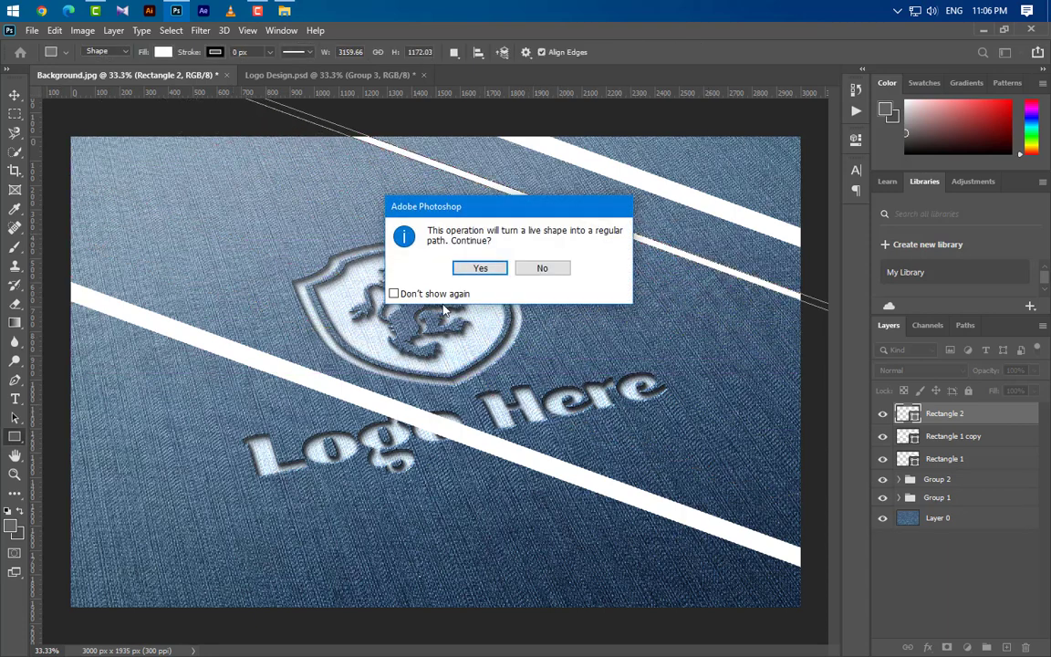
pyautogui.click(479, 265)
# Duplicate the thin stripe to add two copies between the wide stripes and two more below the lower wide stripe.
pyautogui.click(10, 94)
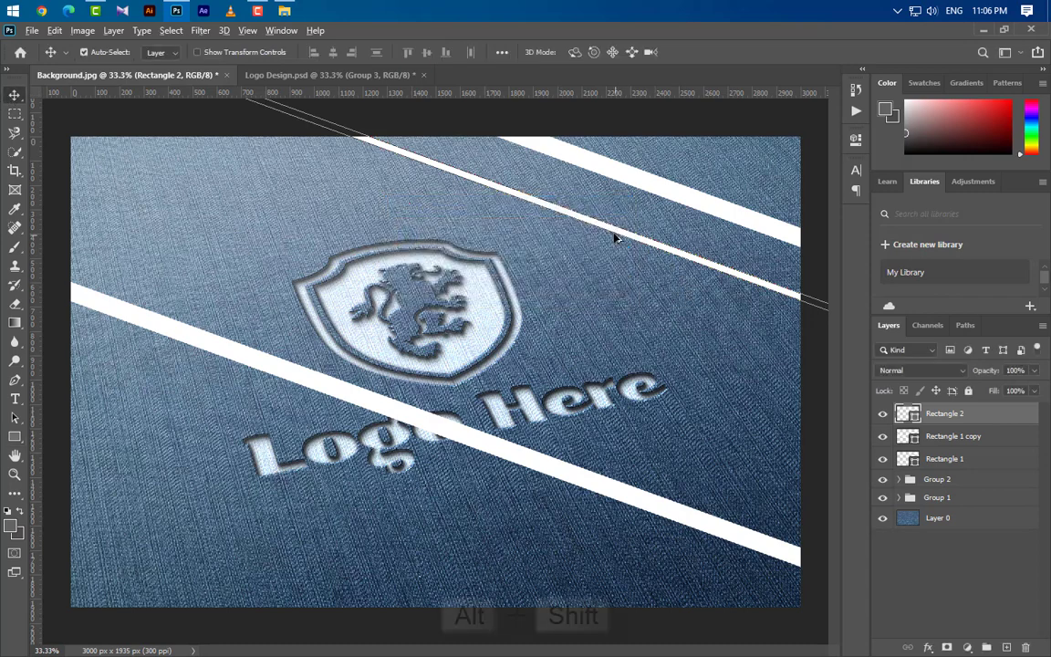
pyautogui.moveTo(615, 234); pyautogui.dragTo(511, 265)
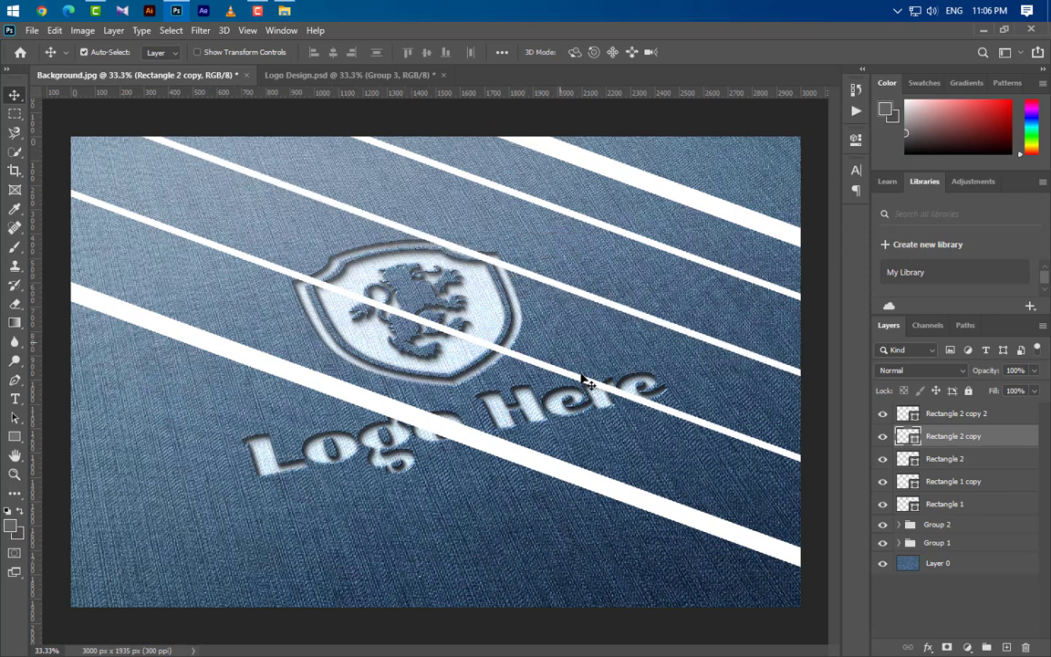
pyautogui.moveTo(487, 336); pyautogui.dragTo(339, 585)
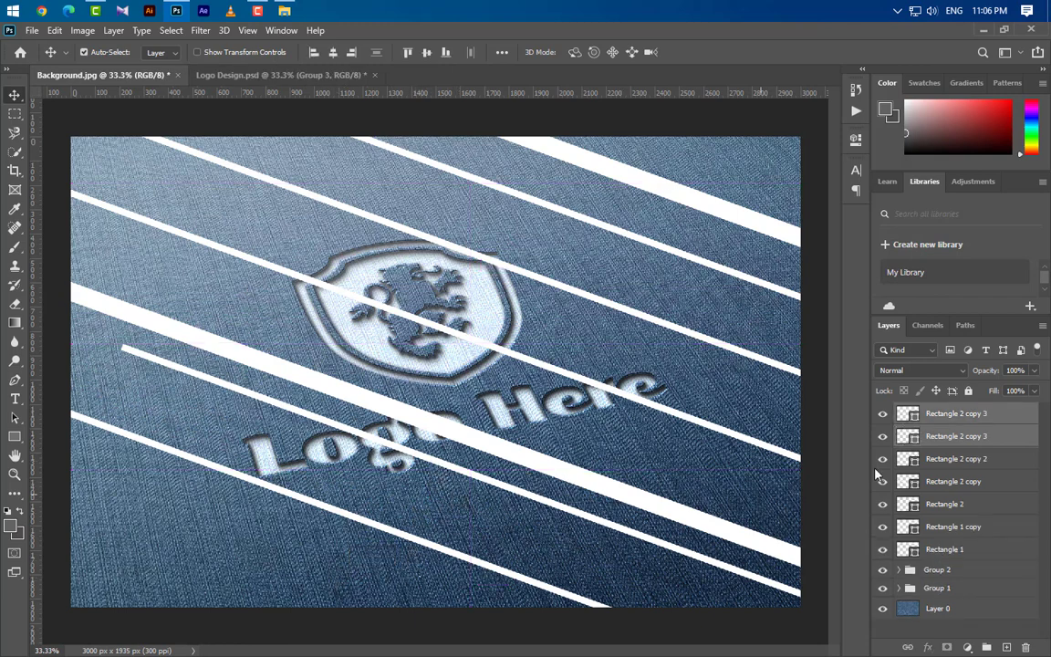
# Add another thin stripe copy near the lower-left corner and space the three thin stripes below the wide one evenly.
pyautogui.click(956, 421)
pyautogui.hotkey('alt', '[')
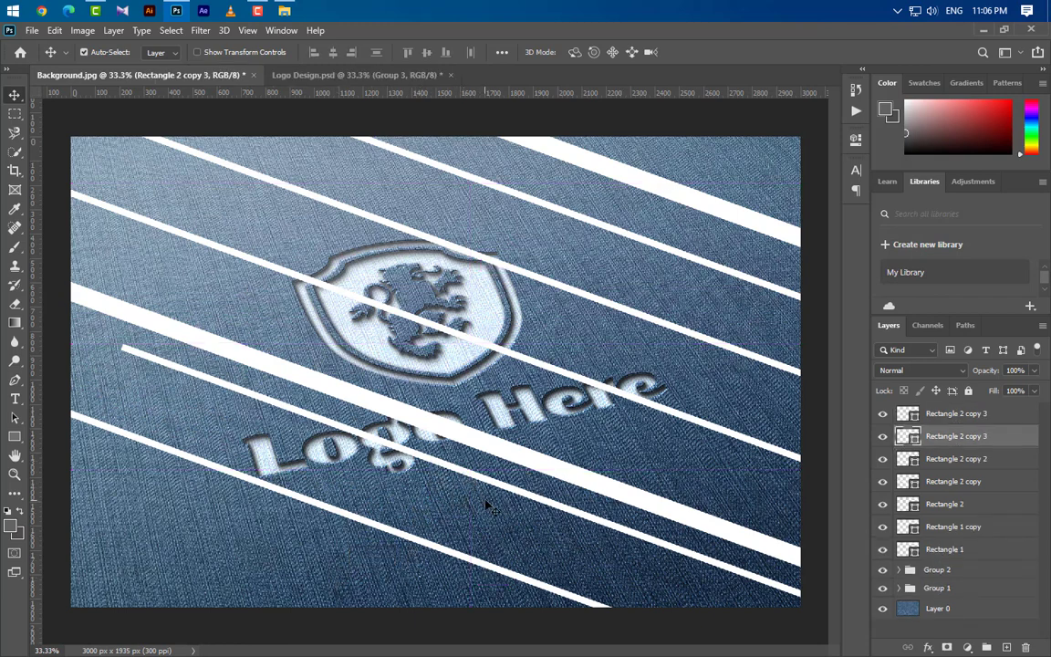
pyautogui.moveTo(472, 479); pyautogui.dragTo(291, 595)
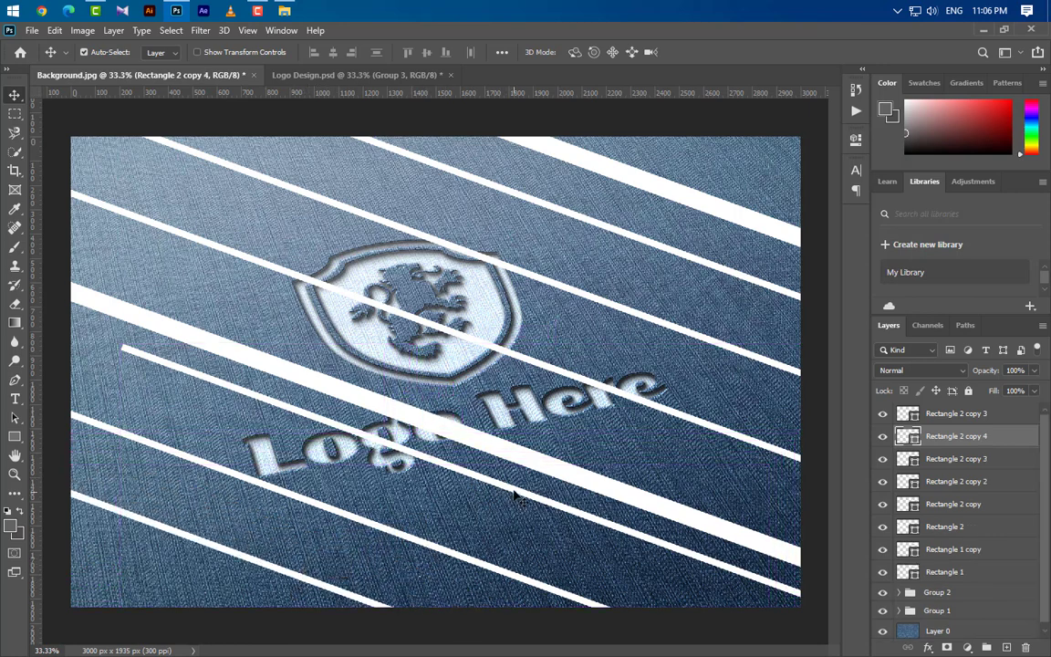
pyautogui.moveTo(515, 497); pyautogui.dragTo(402, 487)
pyautogui.moveTo(680, 539); pyautogui.dragTo(529, 548)
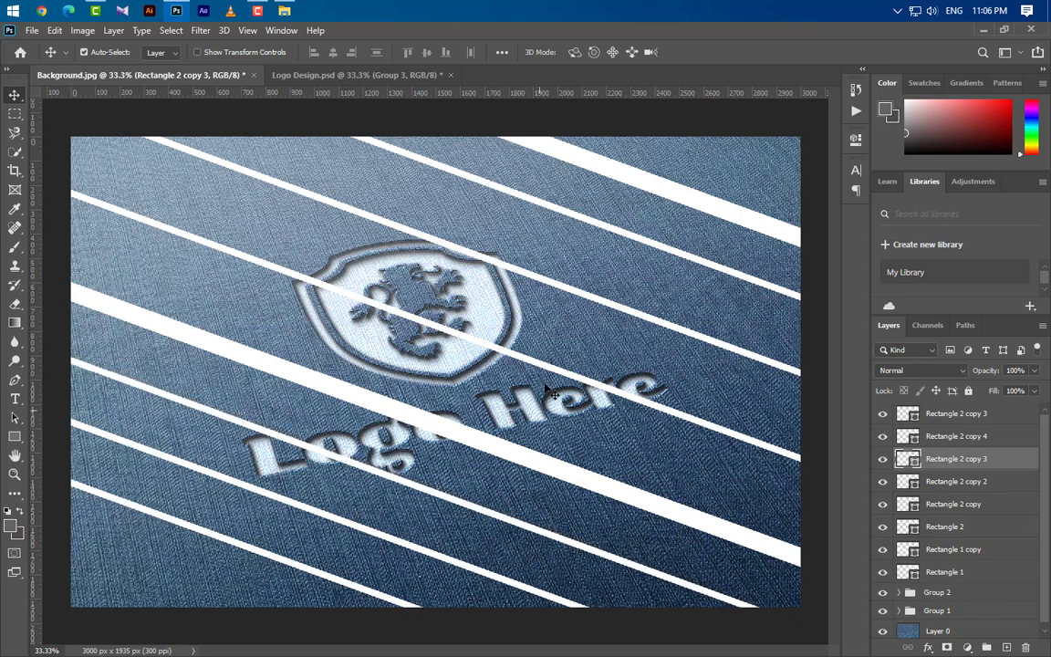
# Duplicate a thin stripe between the two wide white stripes and space the thin stripes there evenly.
pyautogui.click(624, 460)
pyautogui.moveTo(624, 460); pyautogui.dragTo(782, 527)
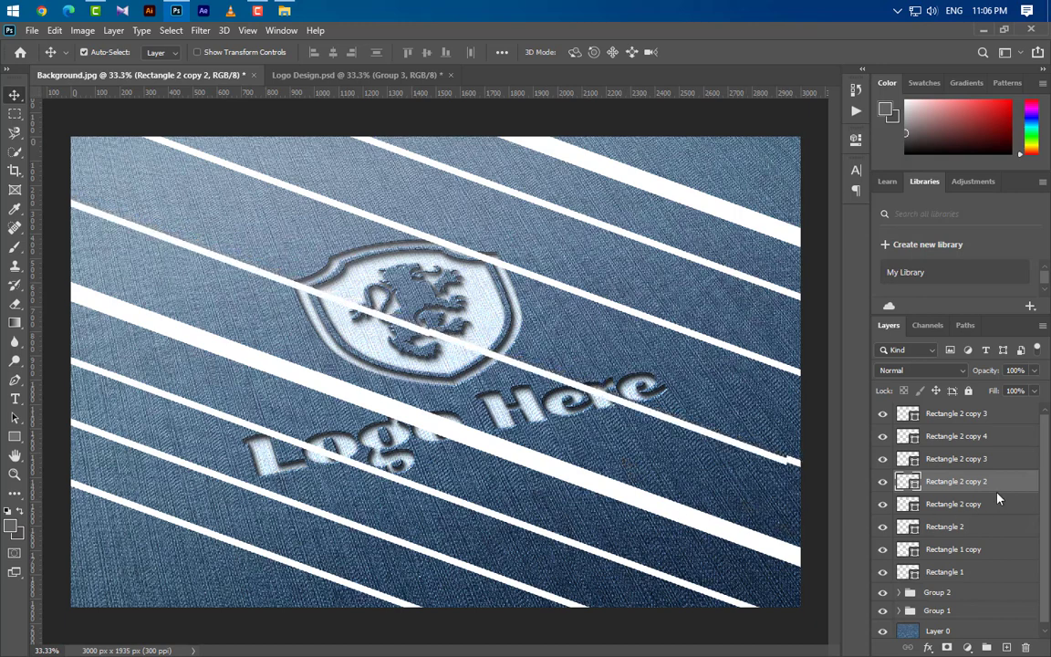
pyautogui.hotkey('ctrl', 'j')
pyautogui.hotkey('shift', 'Up')
pyautogui.hotkey('shift', 'Up')
pyautogui.hotkey('shift', 'Up')
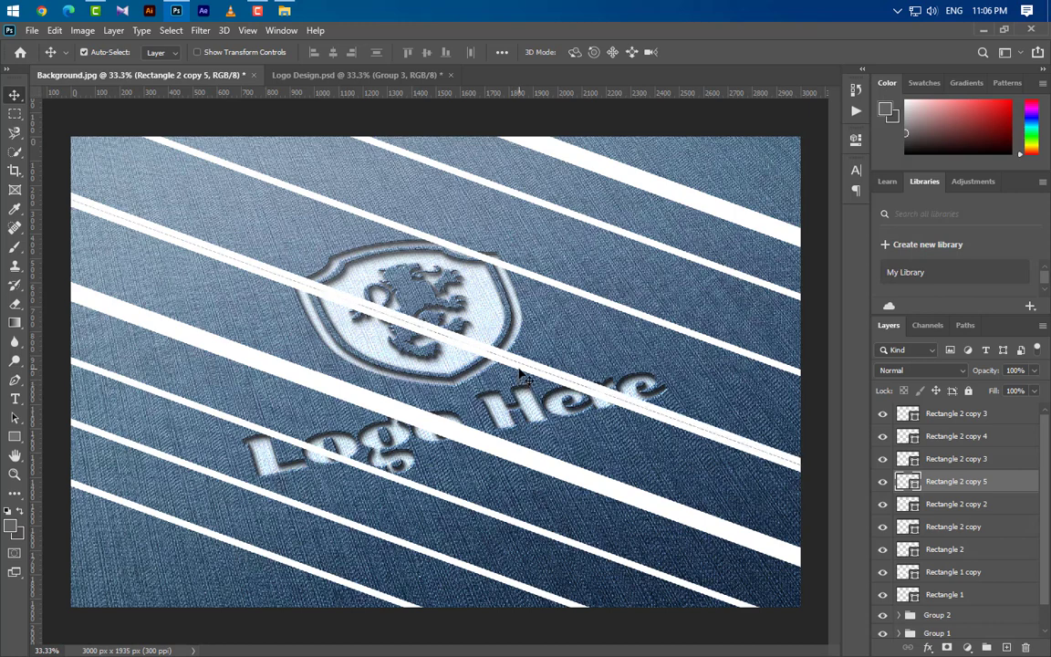
pyautogui.moveTo(504, 373); pyautogui.dragTo(532, 341)
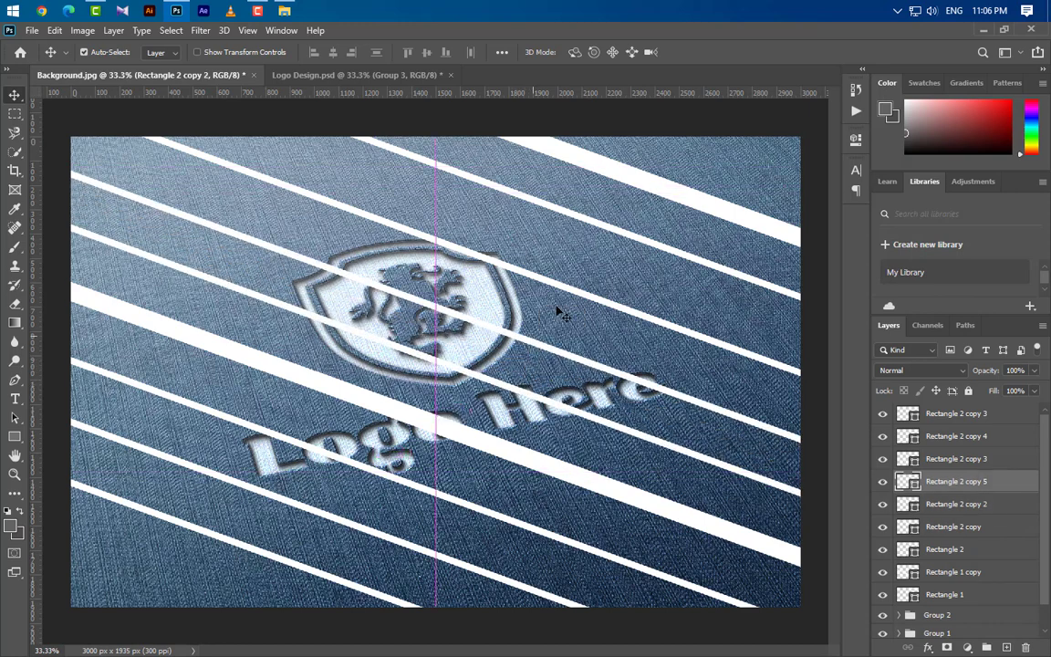
pyautogui.click(657, 439)
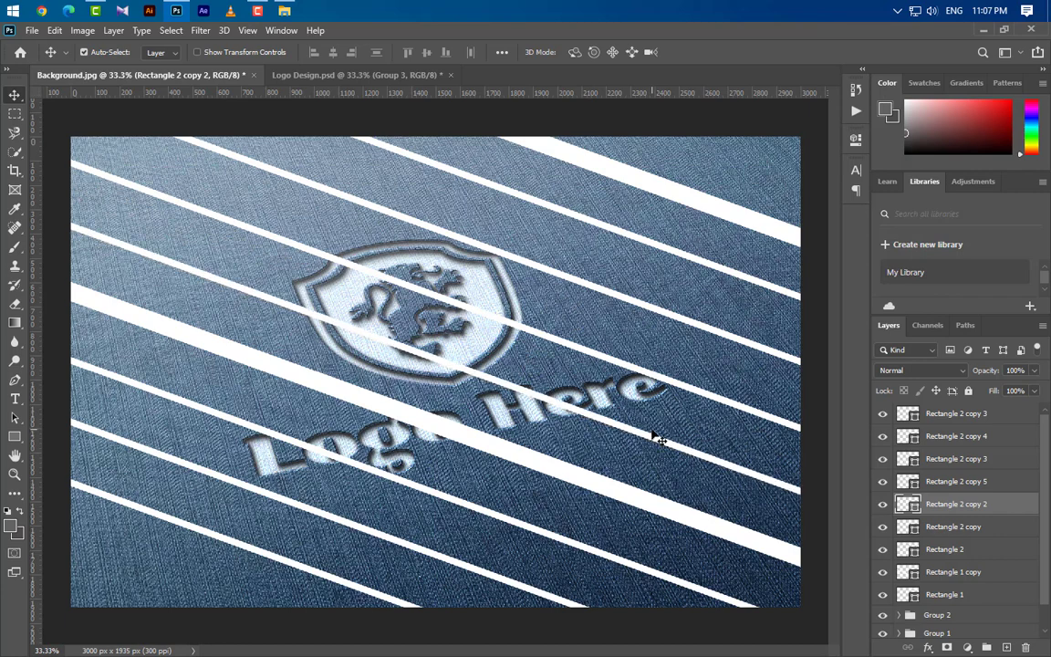
# Group all the stripe layers, from Rectangle 1 up to the topmost Rectangle 2 copy 3, and convert the group to a smart object.
pyautogui.click(956, 413)
pyautogui.keyDown('ctrl'); pyautogui.click(967, 436); pyautogui.keyUp('ctrl')
pyautogui.keyDown('ctrl'); pyautogui.click(994, 442); pyautogui.keyUp('ctrl')
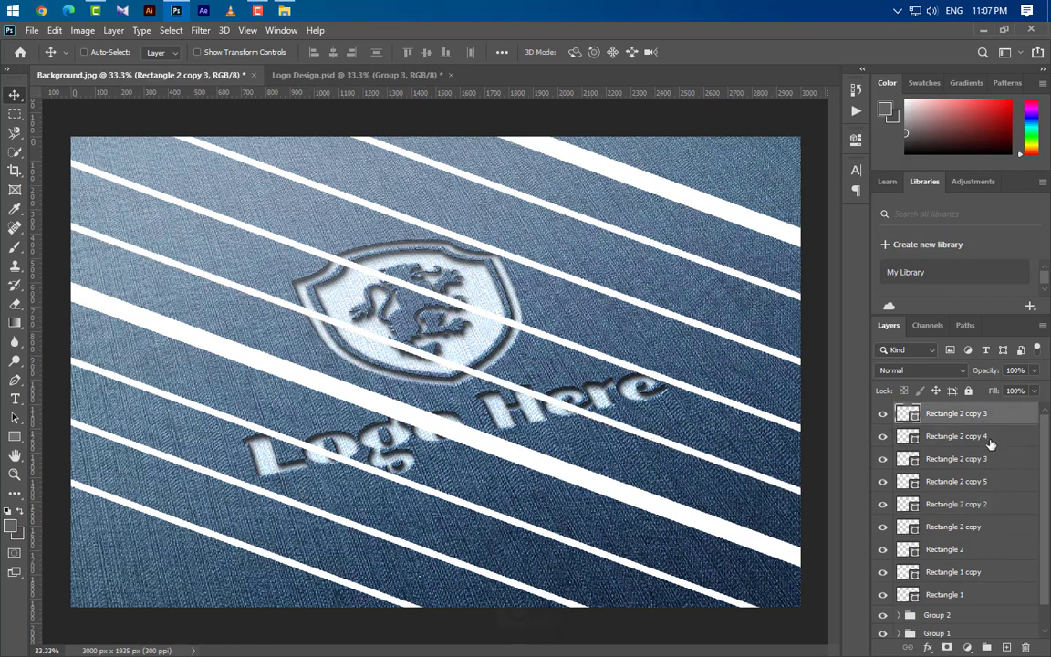
pyautogui.keyDown('ctrl'); pyautogui.click(990, 443); pyautogui.keyUp('ctrl')
pyautogui.keyDown('ctrl'); pyautogui.click(997, 462); pyautogui.keyUp('ctrl')
pyautogui.keyDown('ctrl'); pyautogui.click(1001, 482); pyautogui.keyUp('ctrl')
pyautogui.keyDown('ctrl'); pyautogui.click(1001, 504); pyautogui.keyUp('ctrl')
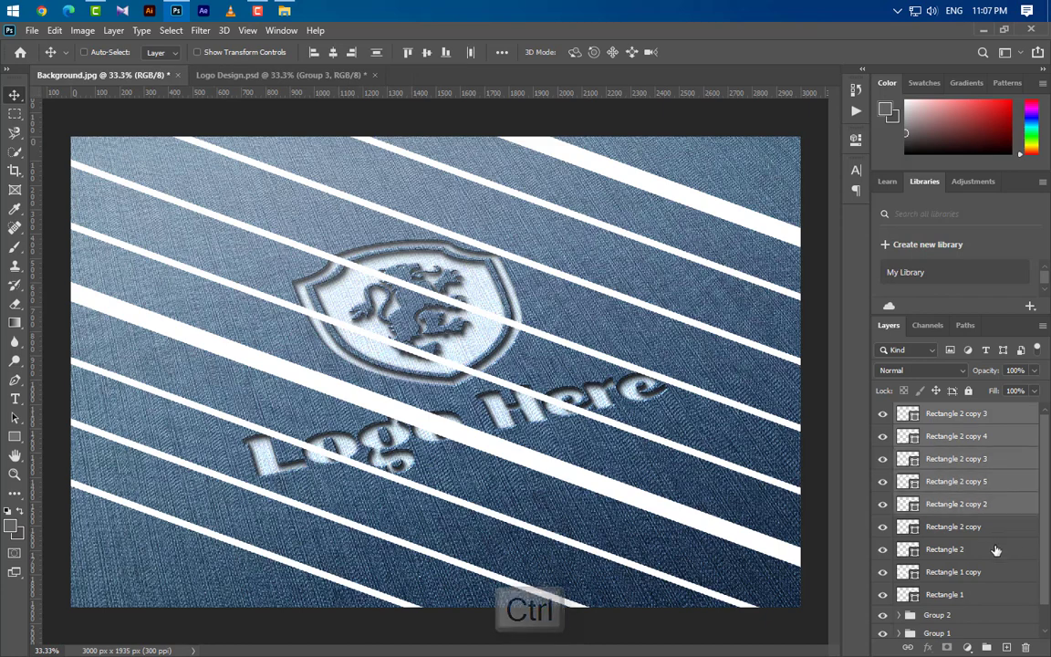
pyautogui.keyDown('ctrl'); pyautogui.click(998, 526); pyautogui.keyUp('ctrl')
pyautogui.keyDown('ctrl'); pyautogui.click(994, 549); pyautogui.keyUp('ctrl')
pyautogui.keyDown('ctrl'); pyautogui.click(991, 572); pyautogui.keyUp('ctrl')
pyautogui.keyDown('ctrl'); pyautogui.click(991, 594); pyautogui.keyUp('ctrl')
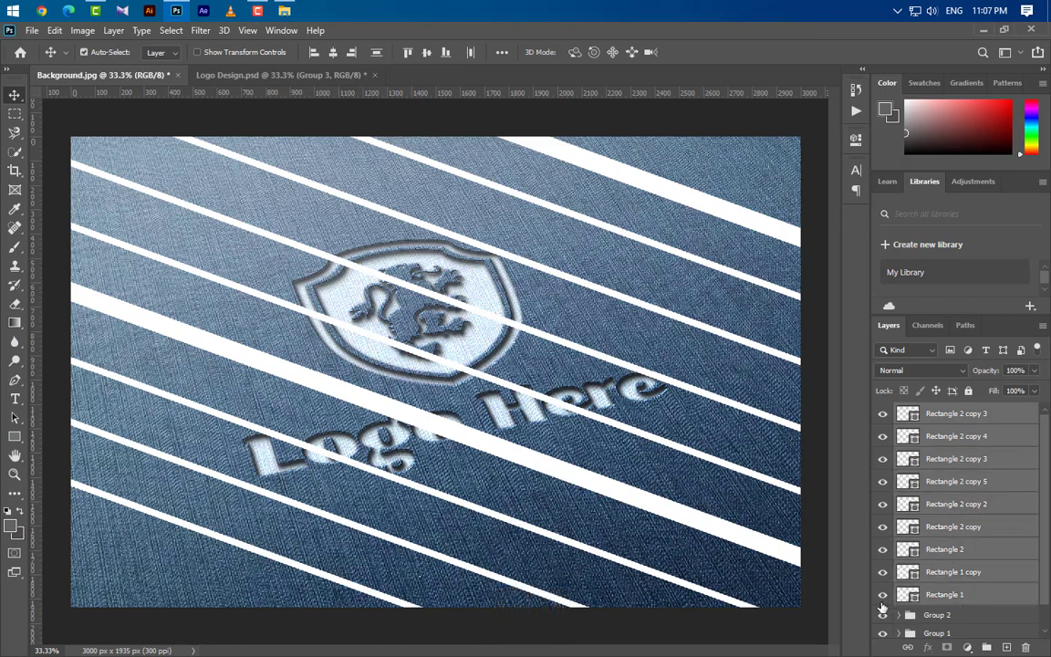
pyautogui.hotkey('ctrl', 'g')
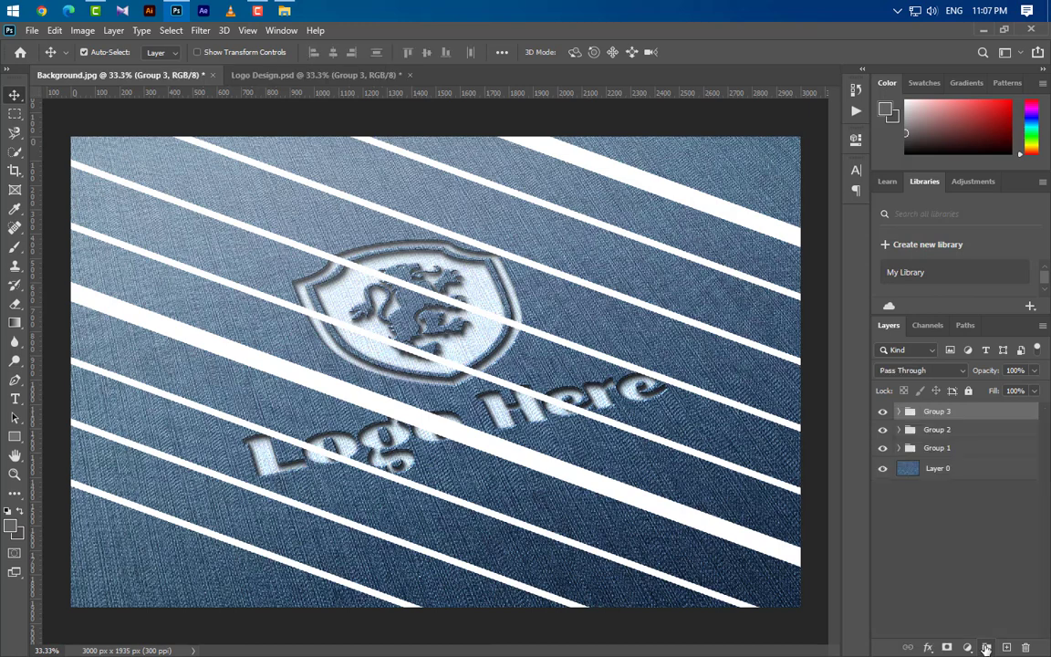
pyautogui.rightClick(981, 415)
pyautogui.click(897, 266)
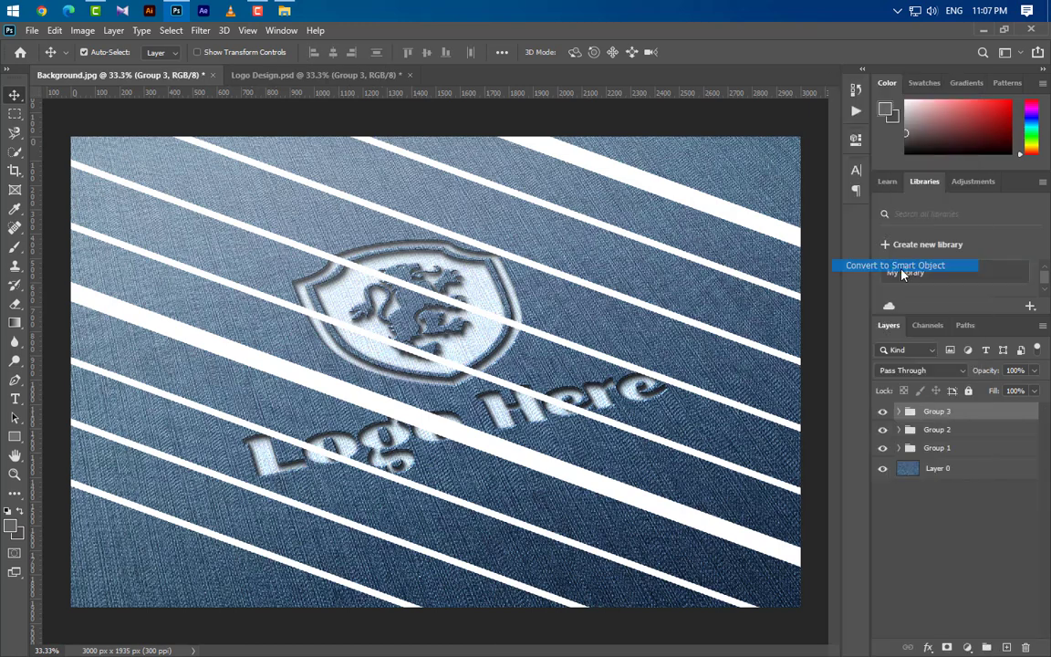
# Apply a black Color Overlay to the stripes smart object with Normal blend mode and 100% opacity.
pyautogui.doubleClick(1005, 421)
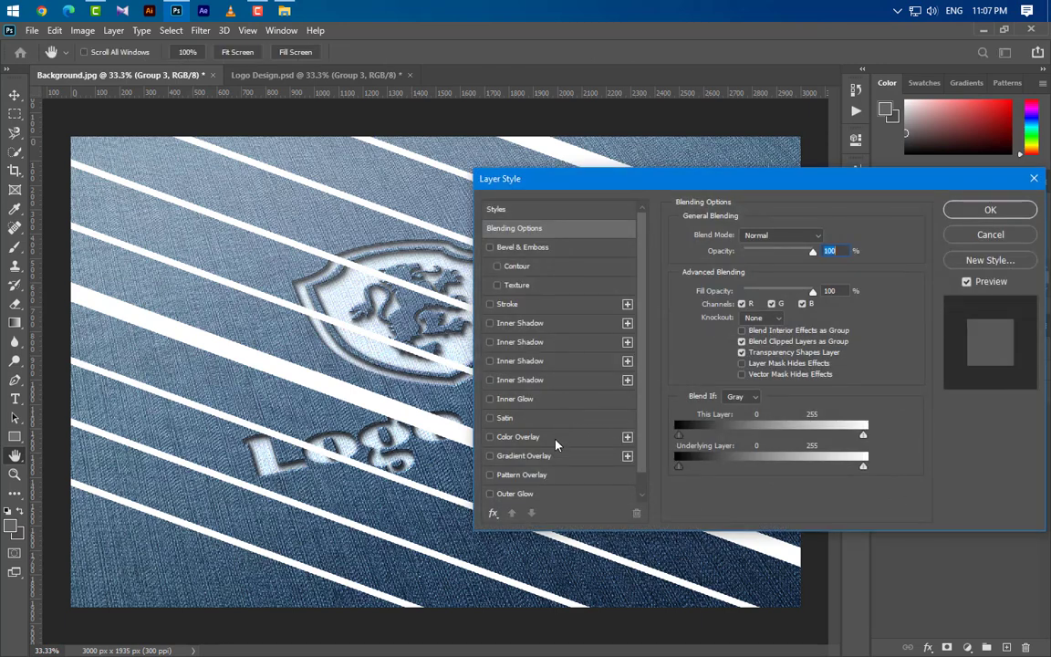
pyautogui.click(557, 444)
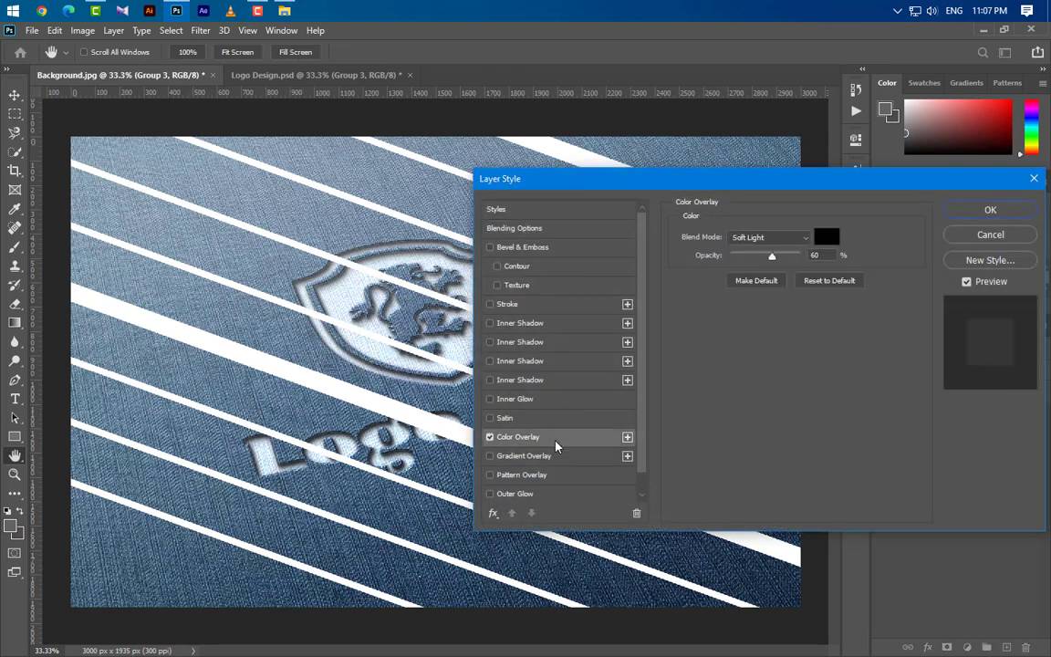
pyautogui.moveTo(773, 259); pyautogui.dragTo(854, 264)
pyautogui.click(786, 239)
pyautogui.click(781, 252)
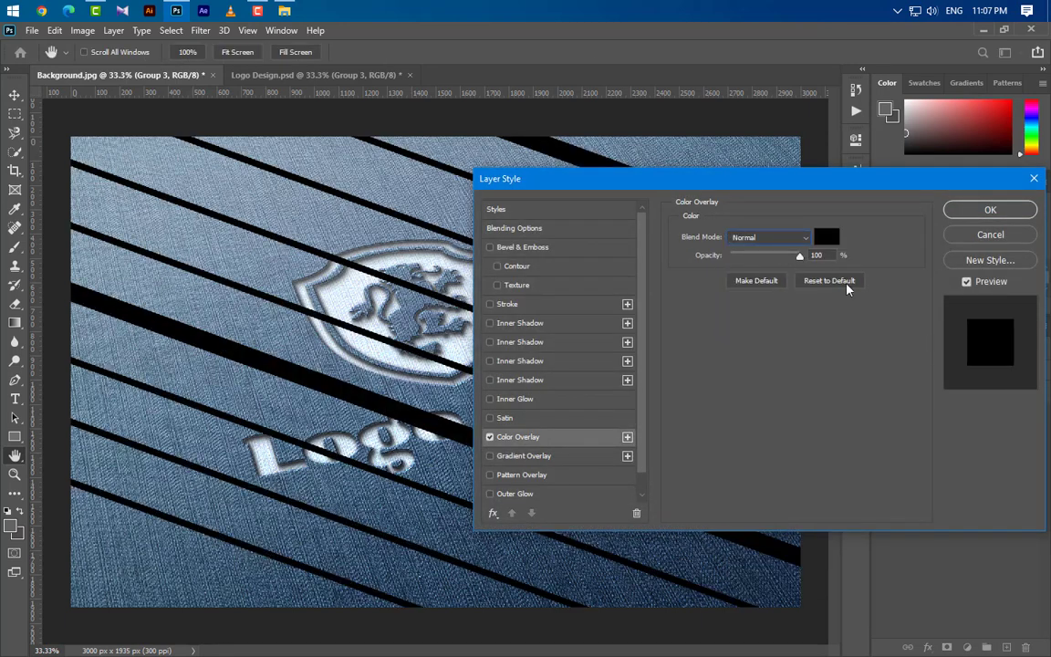
pyautogui.click(1007, 213)
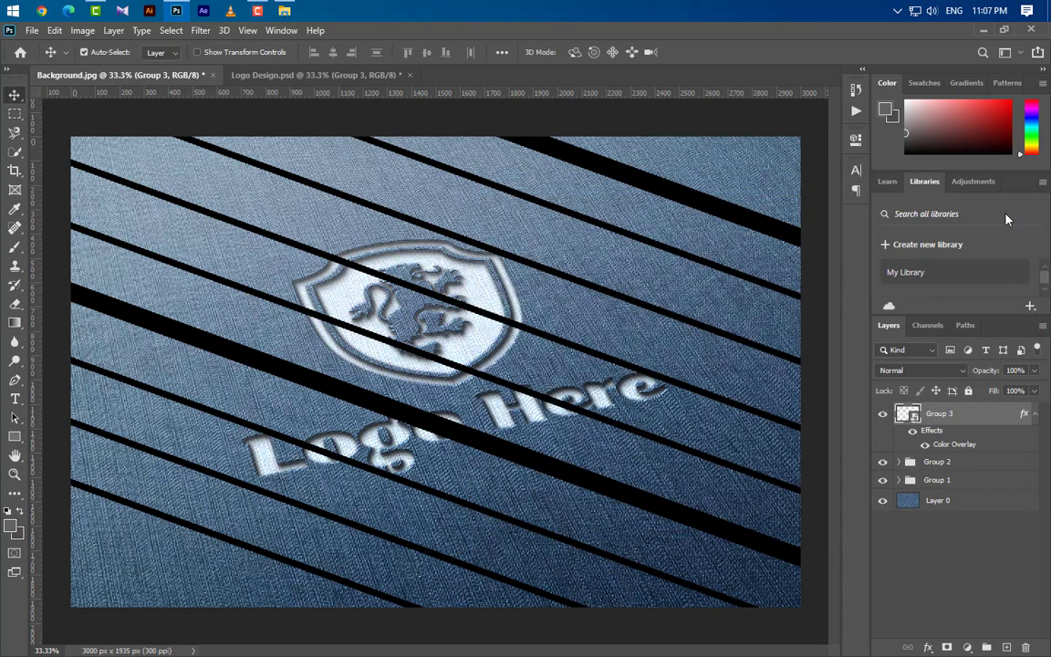
# Apply a Gaussian Blur with a 40-pixel radius to the black stripes smart object.
pyautogui.click(212, 31)
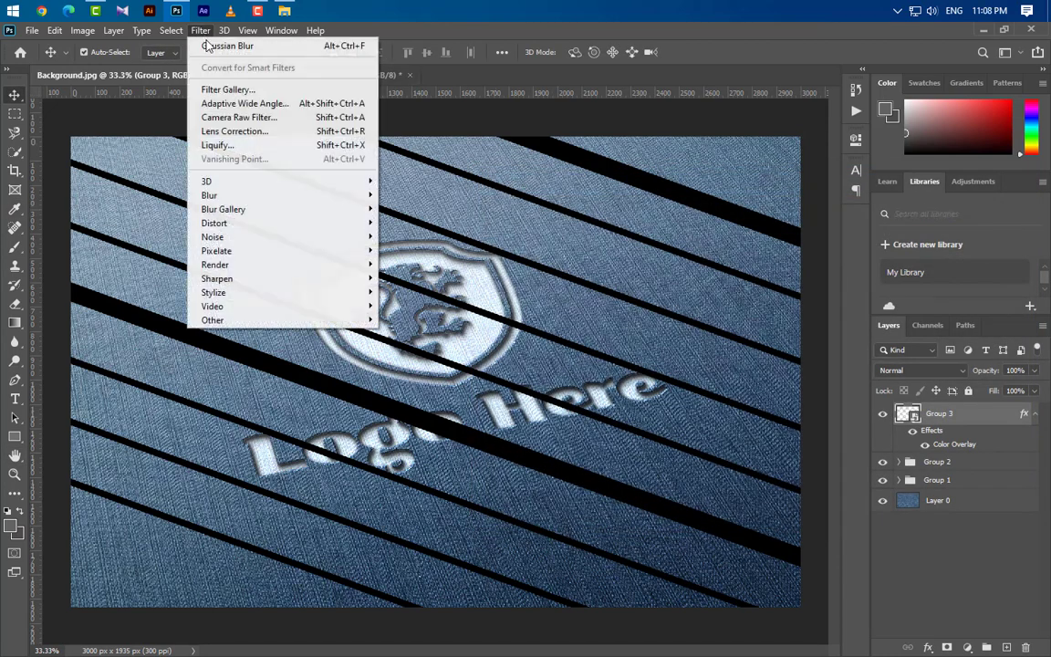
pyautogui.moveTo(270, 197)
pyautogui.click(417, 250)
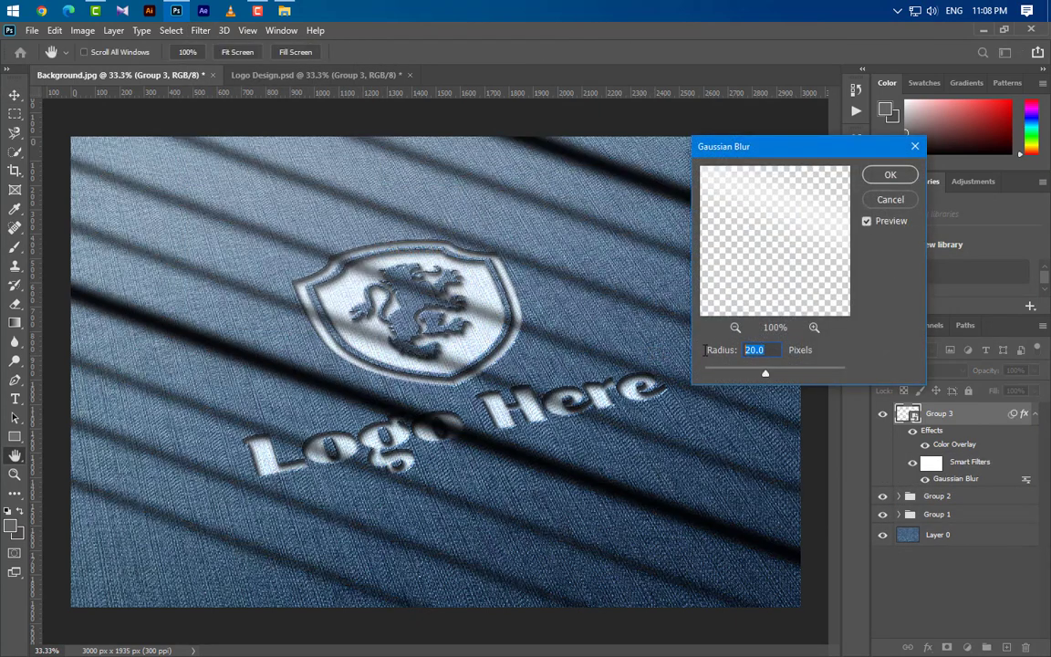
pyautogui.write('40')
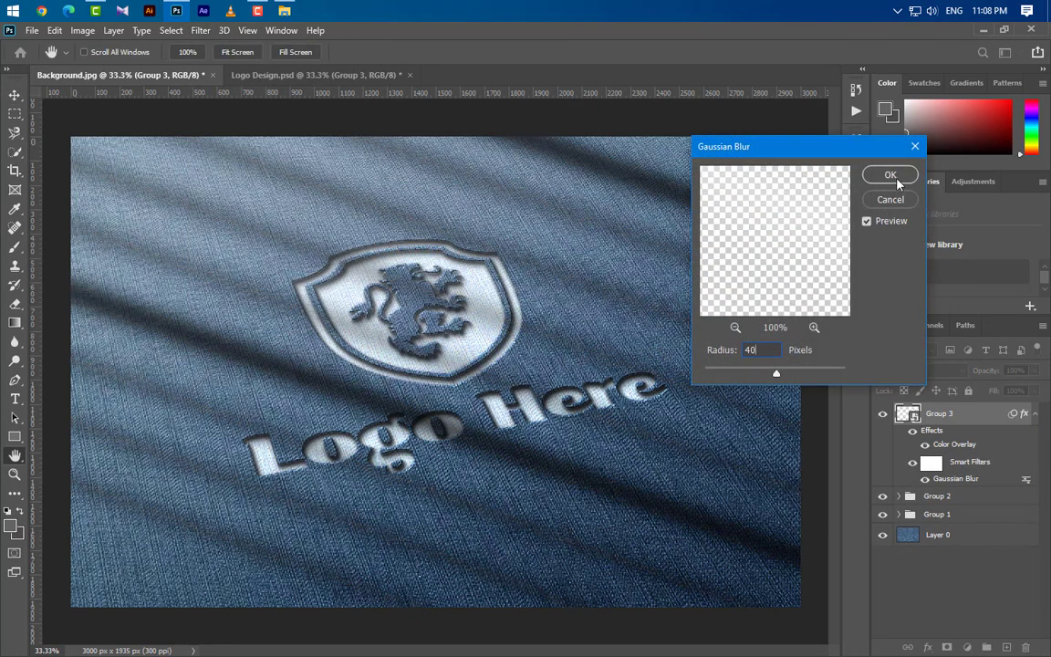
pyautogui.click(894, 178)
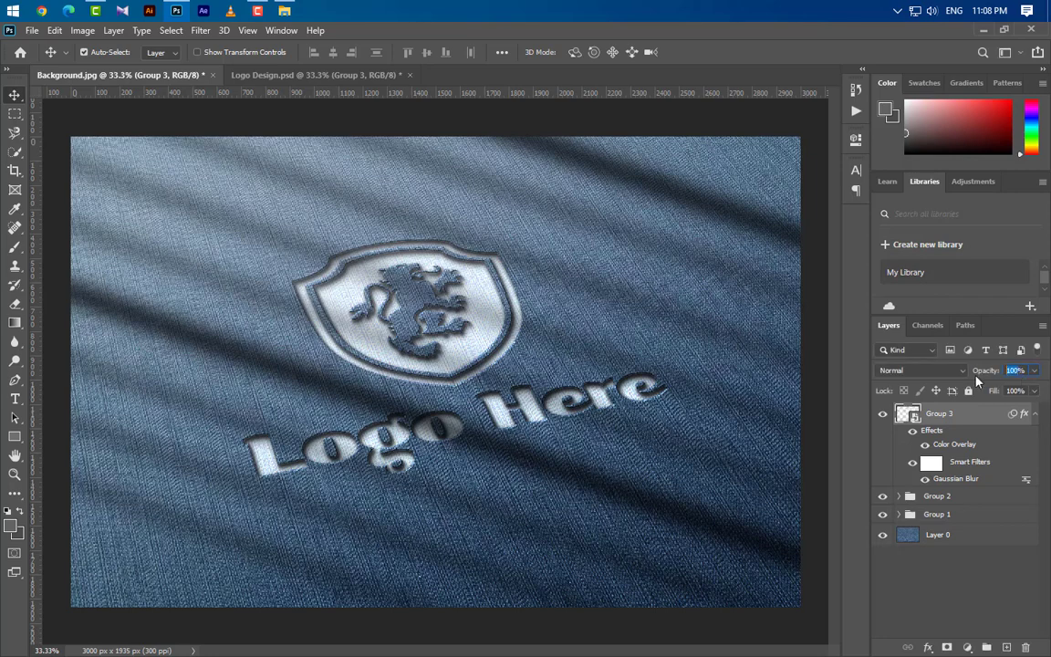
# Lower the blurred stripes layer's opacity to 30% and collapse its effects list.
pyautogui.write('20')
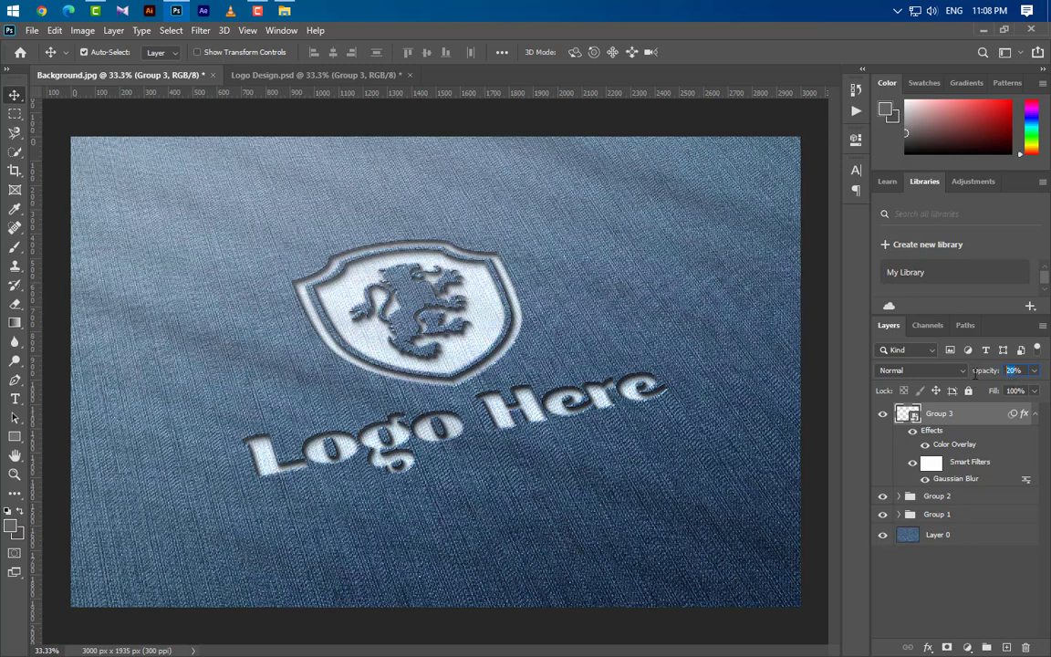
pyautogui.write('0')
pyautogui.press('Return')
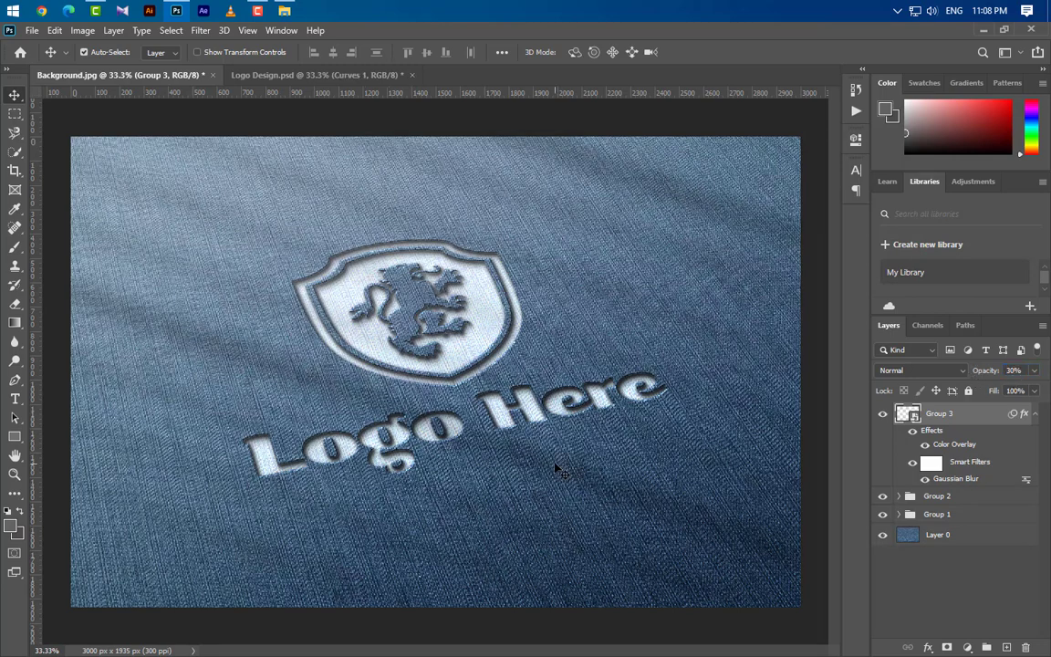
pyautogui.click(1036, 415)
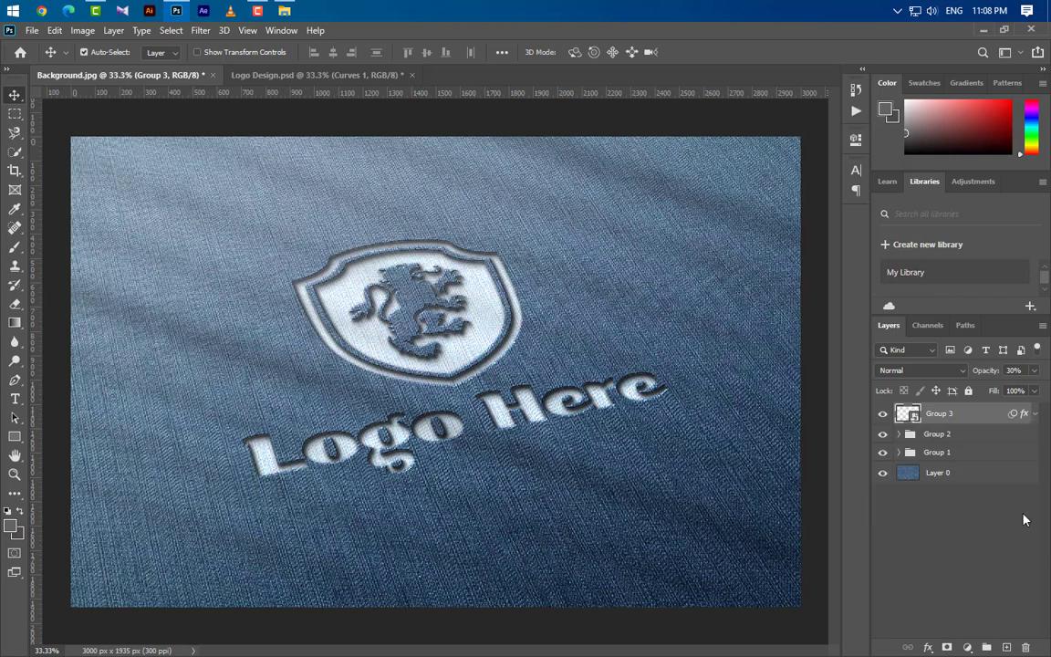
# Add a Curves adjustment above the stripes and move the RGB black and white points slightly inward for more contrast.
pyautogui.click(969, 647)
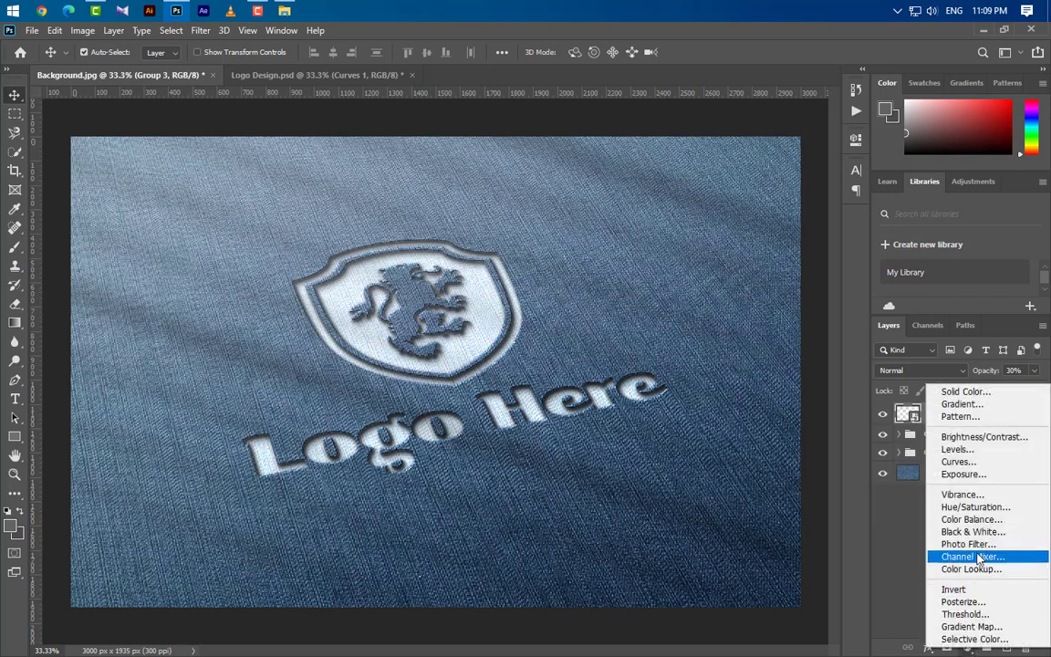
pyautogui.click(918, 462)
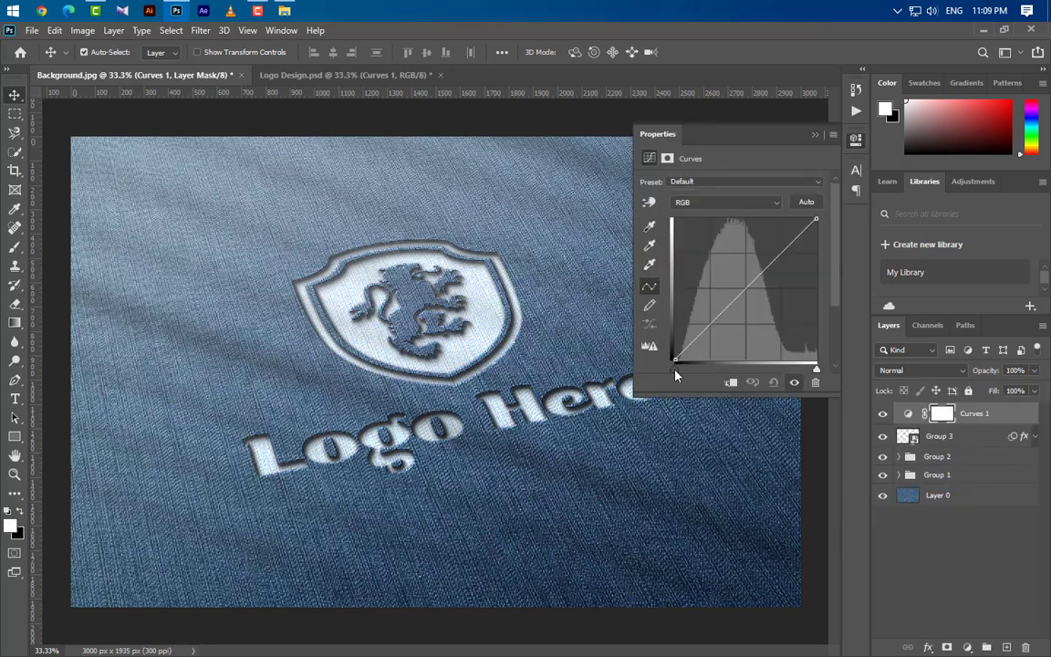
pyautogui.moveTo(675, 367); pyautogui.dragTo(693, 370)
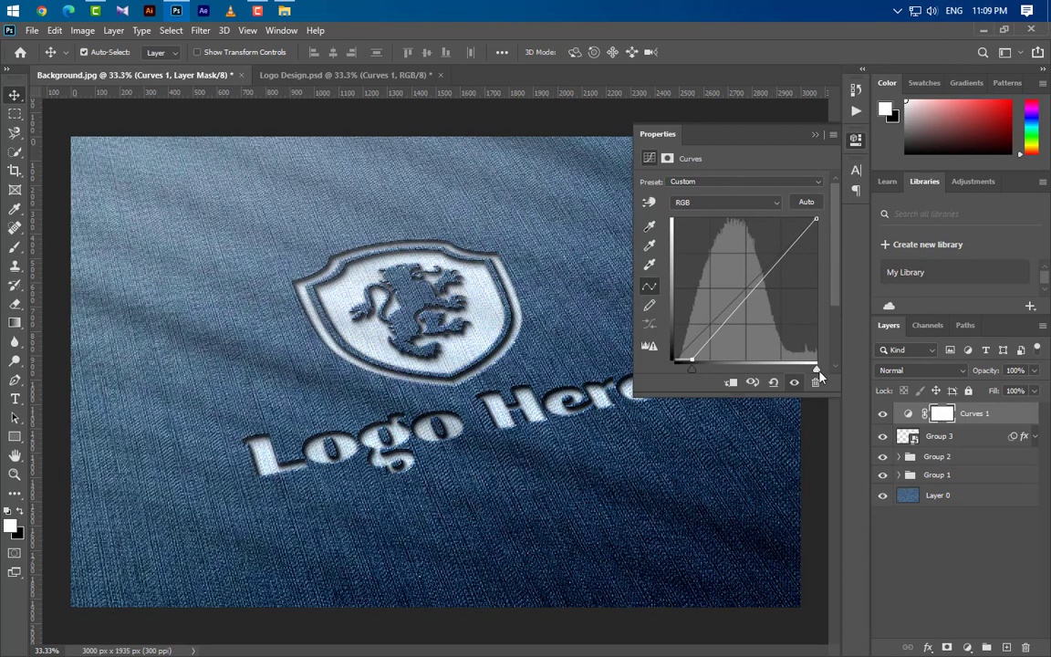
pyautogui.moveTo(818, 372); pyautogui.dragTo(811, 372)
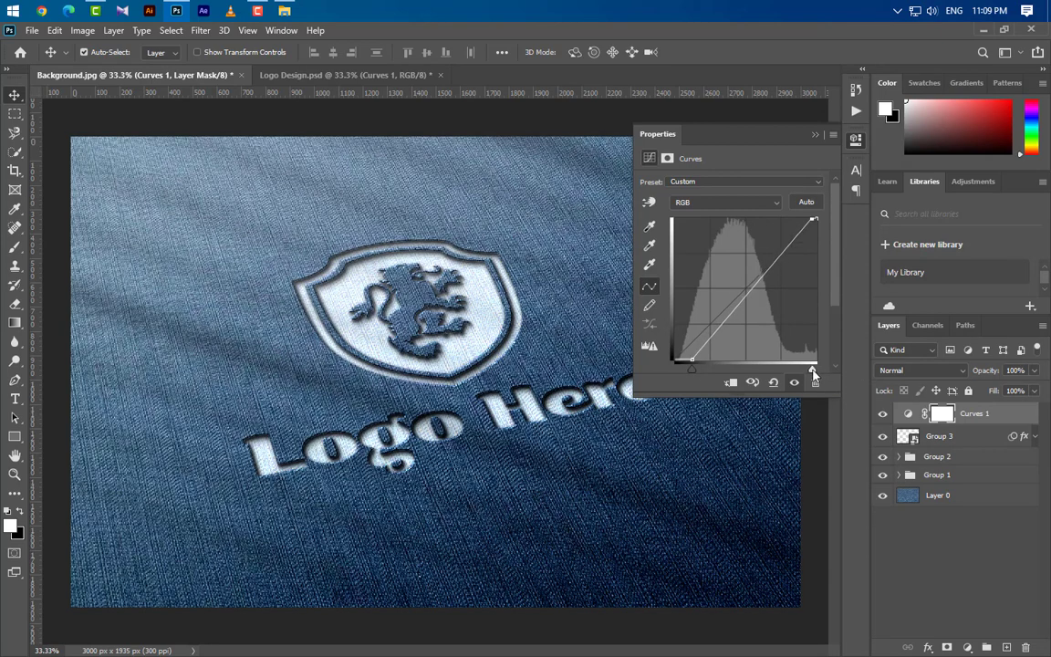
# Shift the Red, Green and Blue black points slightly inward in the Curves adjustment, and also the Blue white point.
pyautogui.click(727, 202)
pyautogui.click(731, 226)
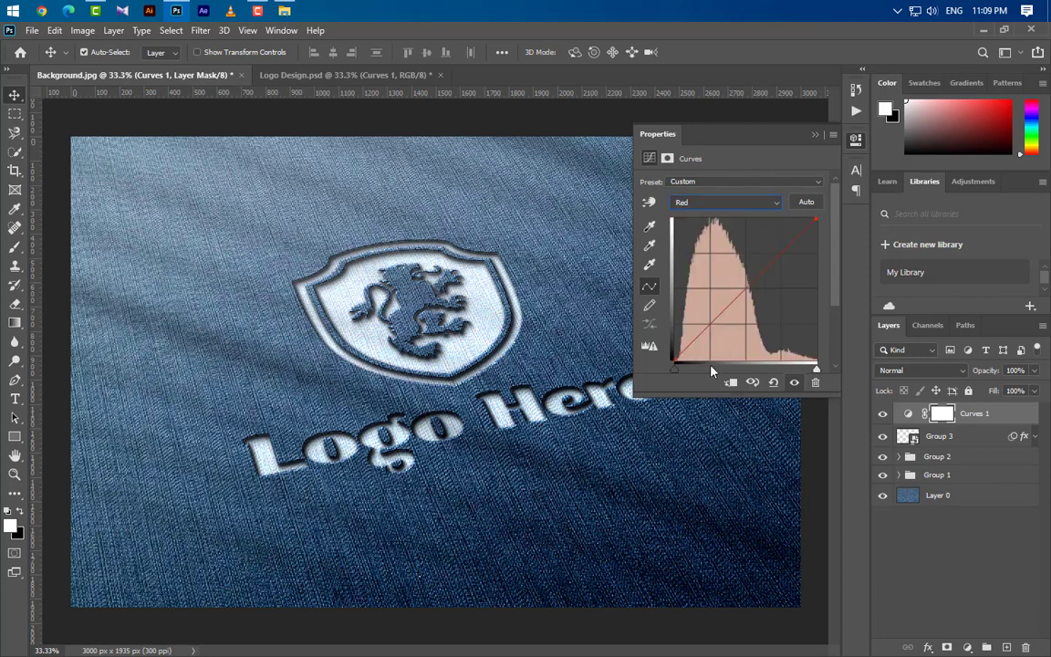
pyautogui.moveTo(673, 371); pyautogui.dragTo(686, 378)
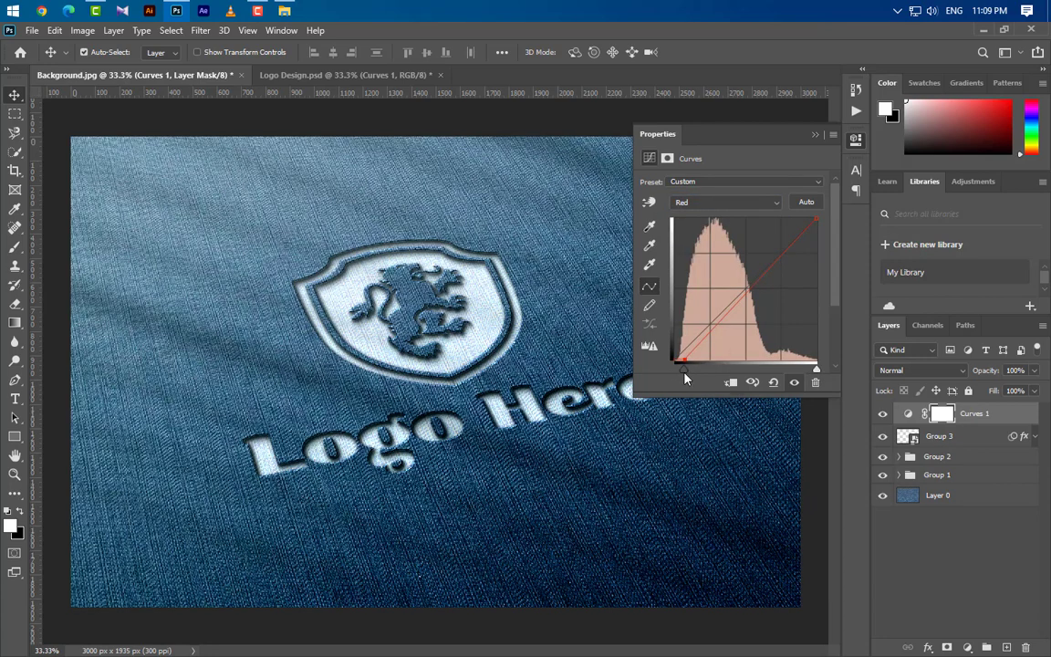
pyautogui.click(725, 203)
pyautogui.click(727, 241)
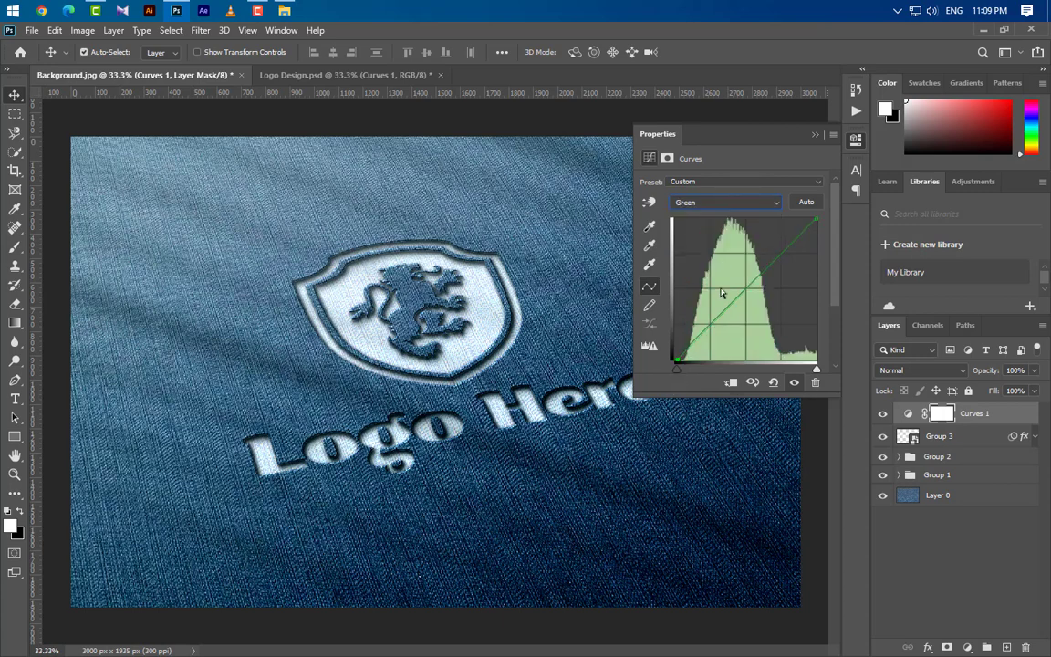
pyautogui.click(730, 204)
pyautogui.click(727, 253)
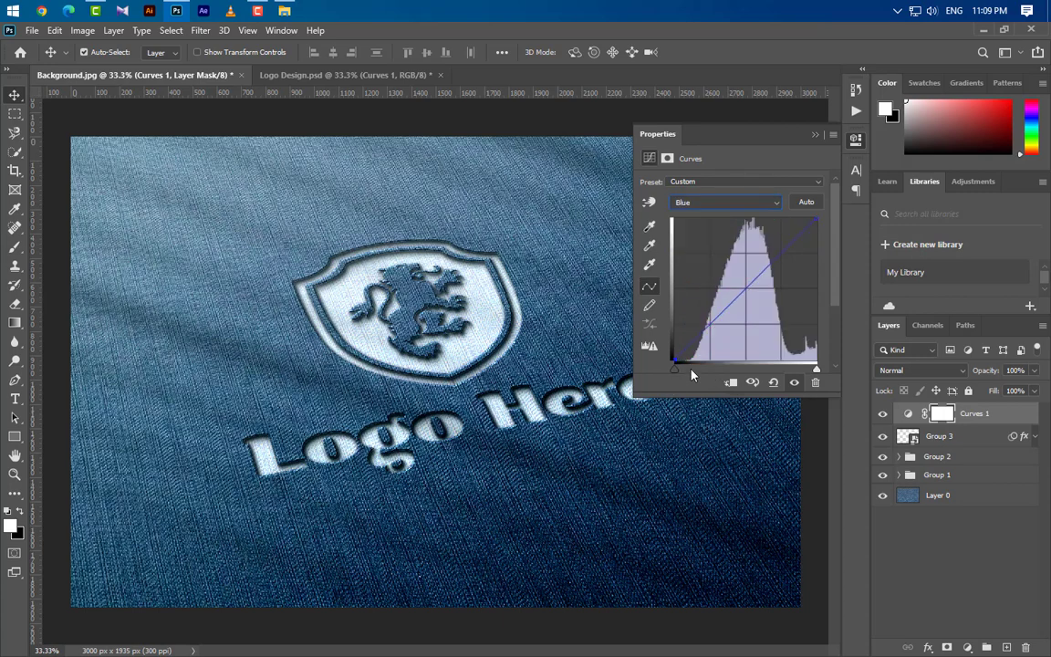
pyautogui.moveTo(677, 374); pyautogui.dragTo(686, 377)
pyautogui.moveTo(816, 372); pyautogui.dragTo(807, 373)
pyautogui.click(814, 135)
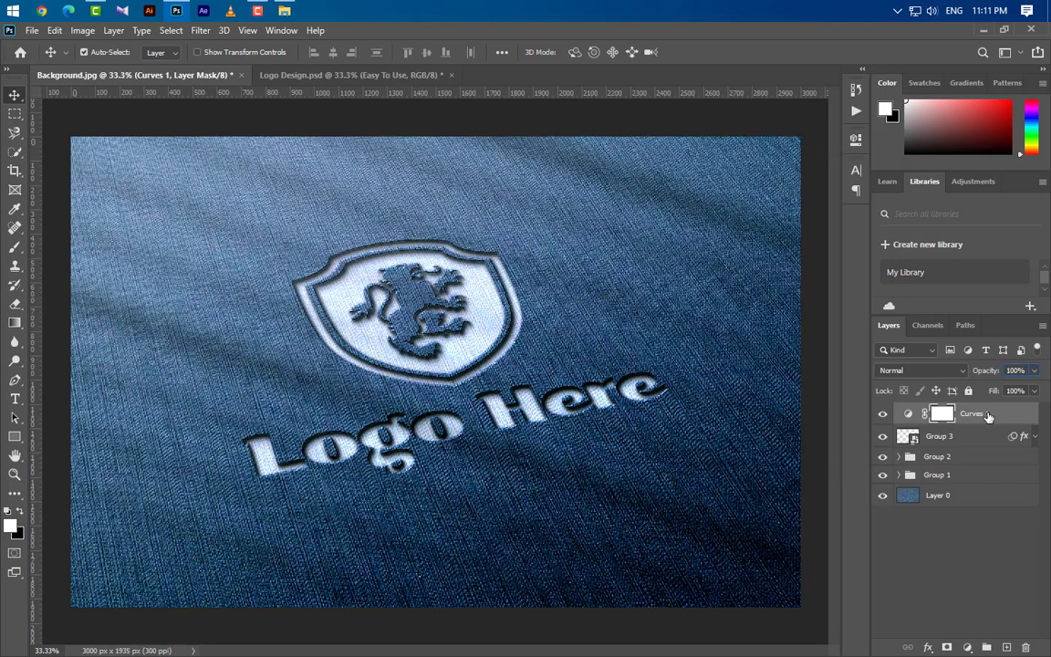
# Set the opacity of the blurred stripes layer, Group 3, to 38%.
pyautogui.click(979, 443)
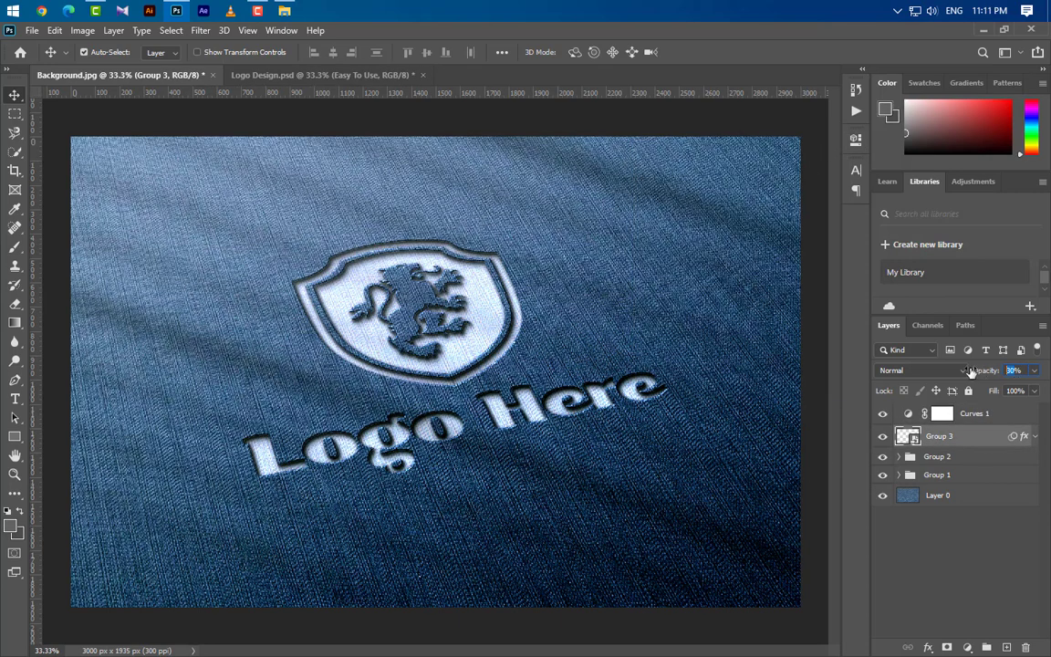
pyautogui.write('3')
pyautogui.press('Return')
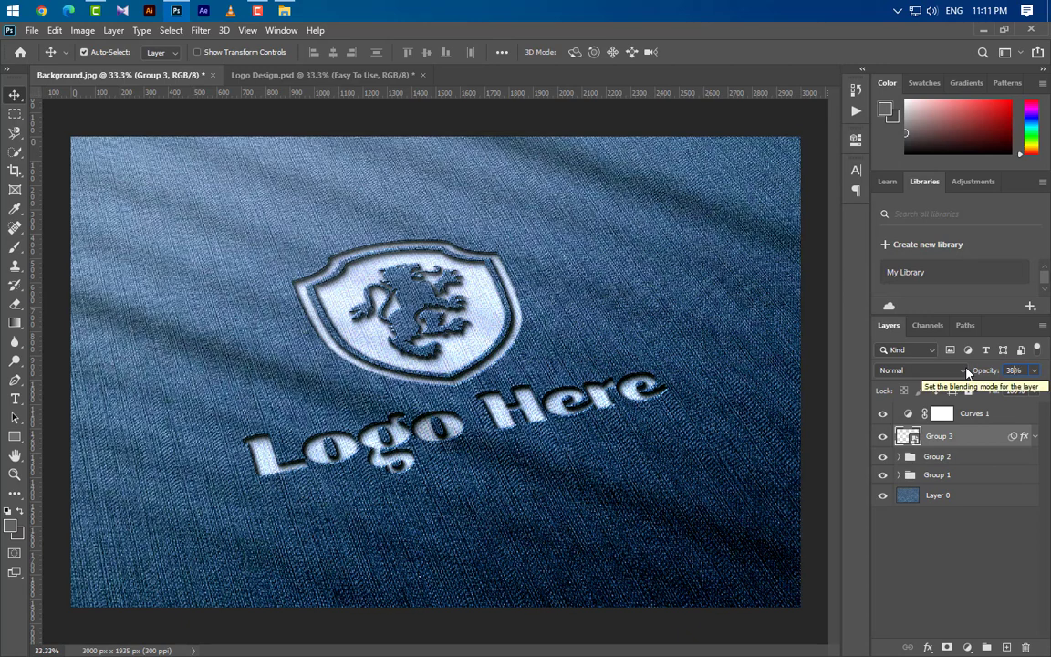
# Duplicate the Graphicsfamily copy 3 layer from Group 1 to the top of the layer stack, above Curves 1.
pyautogui.click(979, 415)
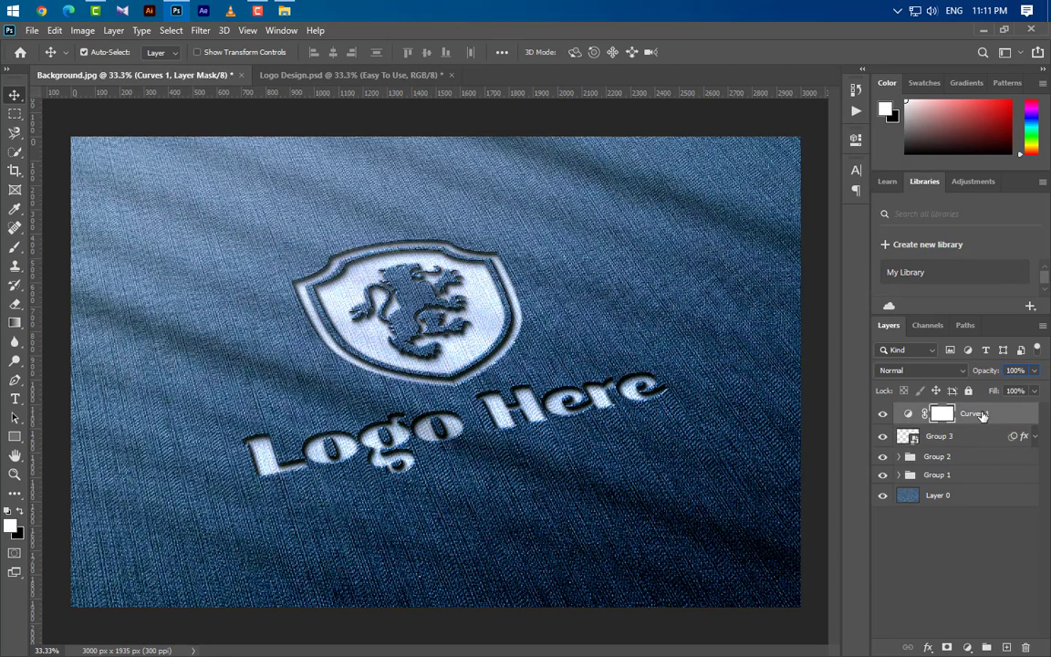
pyautogui.click(900, 456)
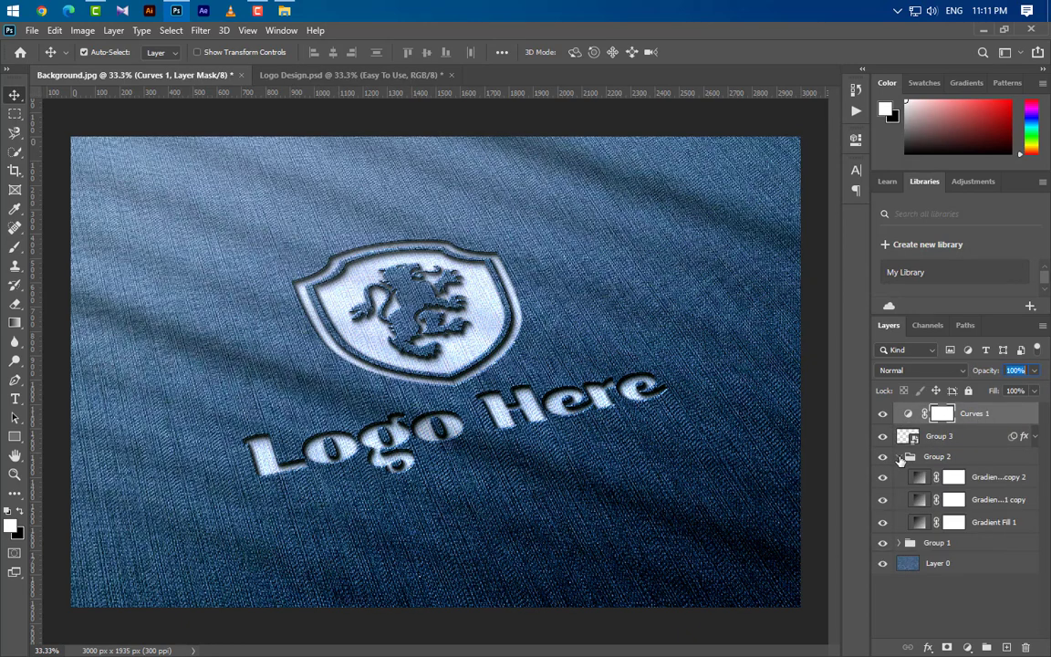
pyautogui.click(899, 456)
pyautogui.click(899, 474)
pyautogui.moveTo(988, 501); pyautogui.dragTo(974, 412)
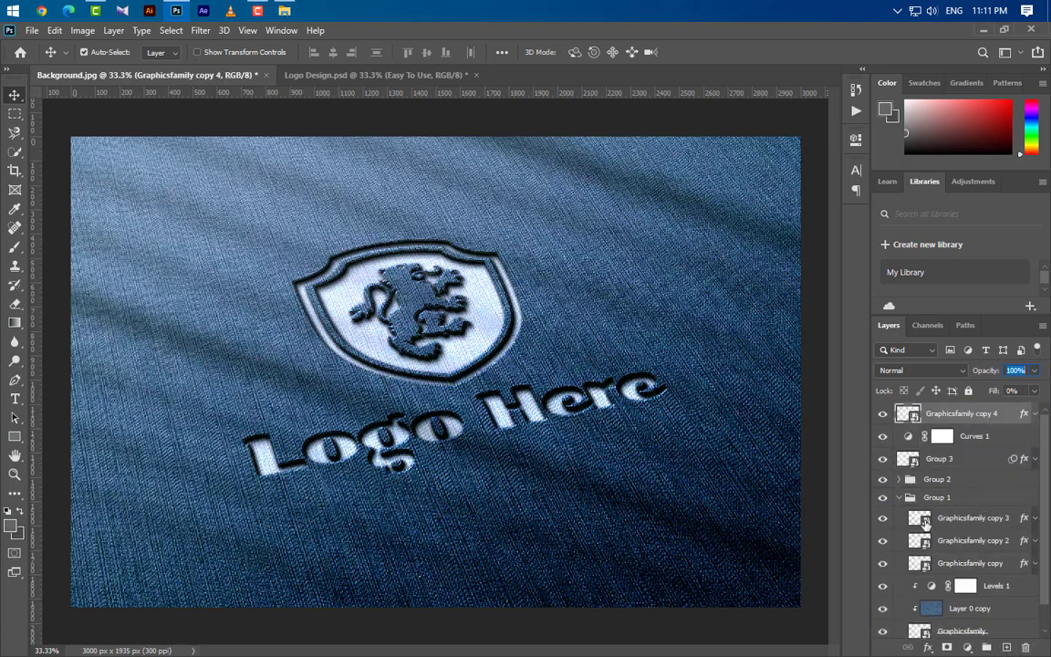
# Lower the duplicated logo layer's opacity to 0% and remove all its layer effects.
pyautogui.click(1035, 373)
pyautogui.moveTo(1036, 390); pyautogui.dragTo(740, 379)
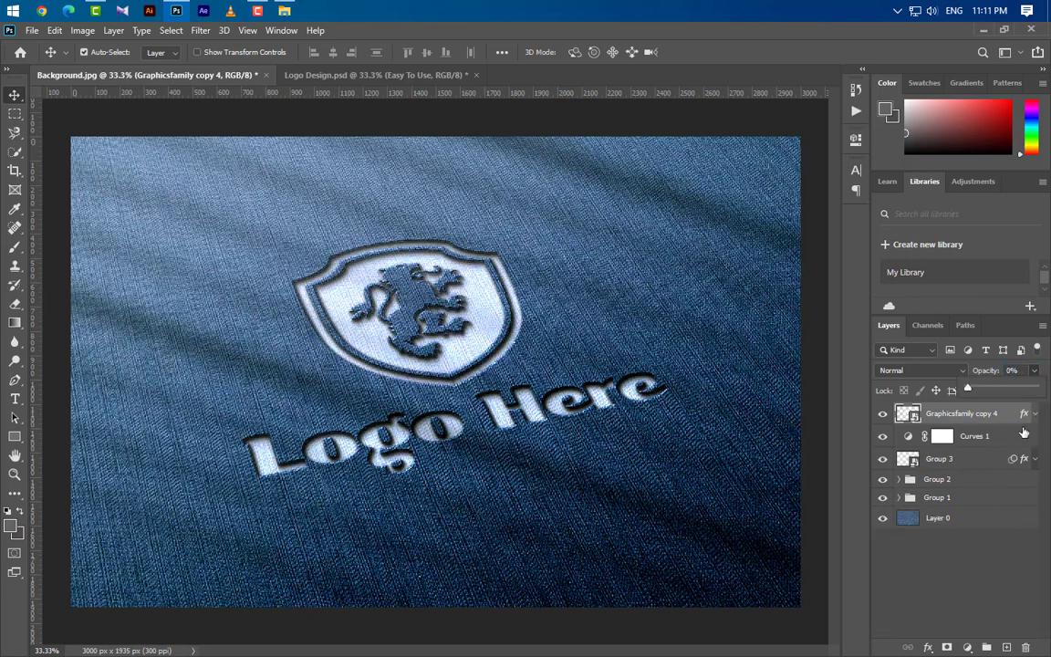
pyautogui.moveTo(1023, 413); pyautogui.dragTo(1025, 646)
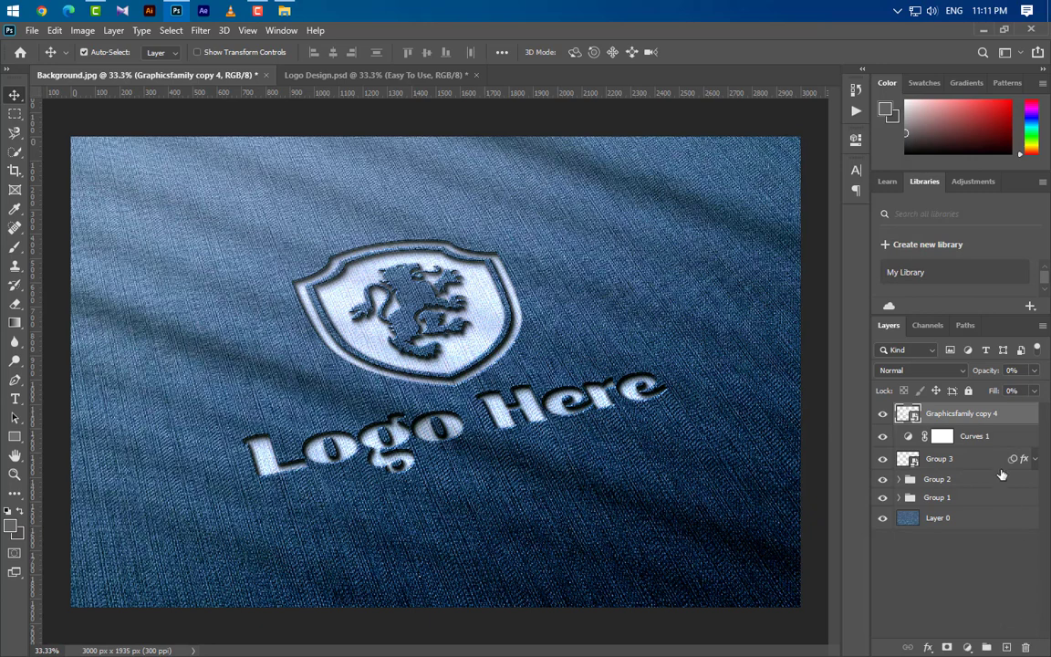
# Rename the topmost logo layer as Your Logo Here.
pyautogui.doubleClick(959, 416)
pyautogui.write('Your Logo Here')
pyautogui.press('Return')
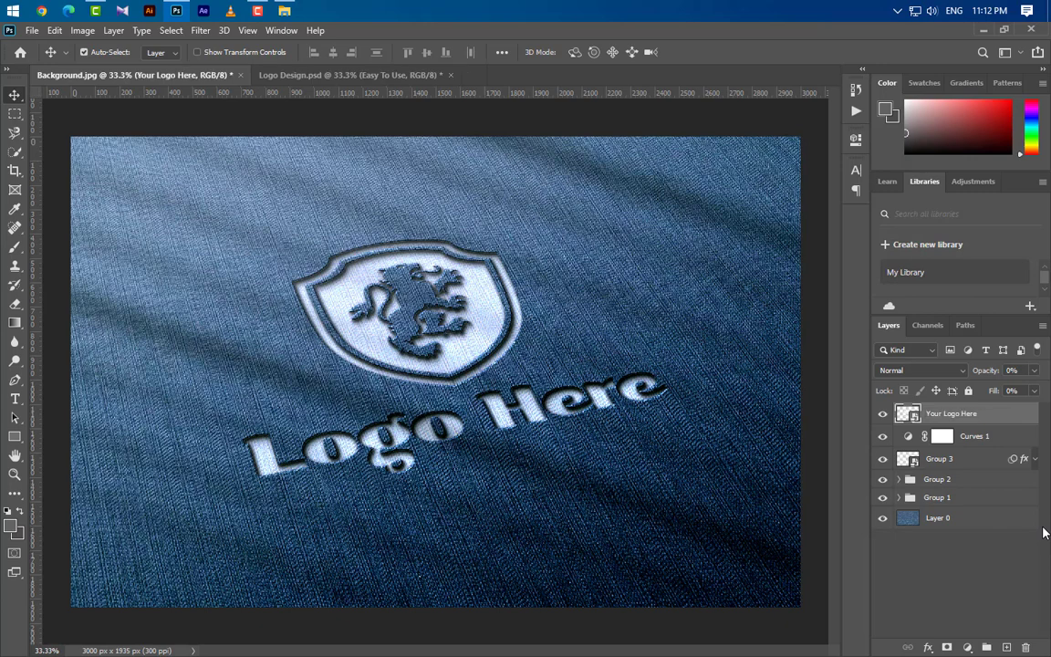
# Move the Curves 1 and Group 3 layers into the top of Group 2 and collapse the group.
pyautogui.click(969, 439)
pyautogui.keyDown('shift'); pyautogui.click(975, 462); pyautogui.keyUp('shift')
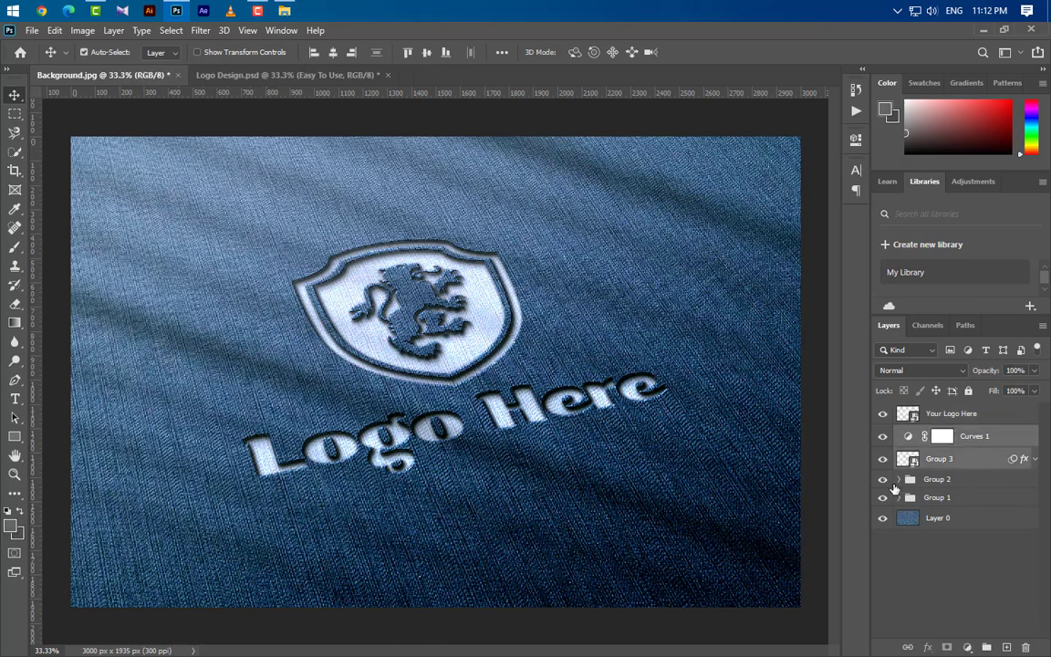
pyautogui.click(899, 481)
pyautogui.moveTo(985, 461); pyautogui.dragTo(984, 487)
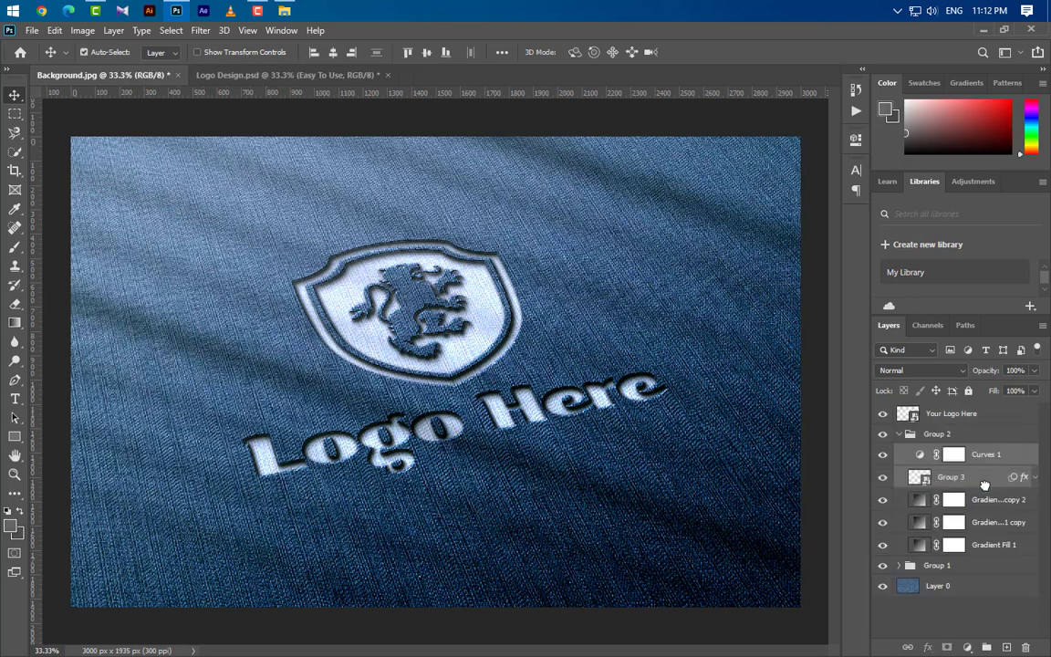
pyautogui.click(899, 437)
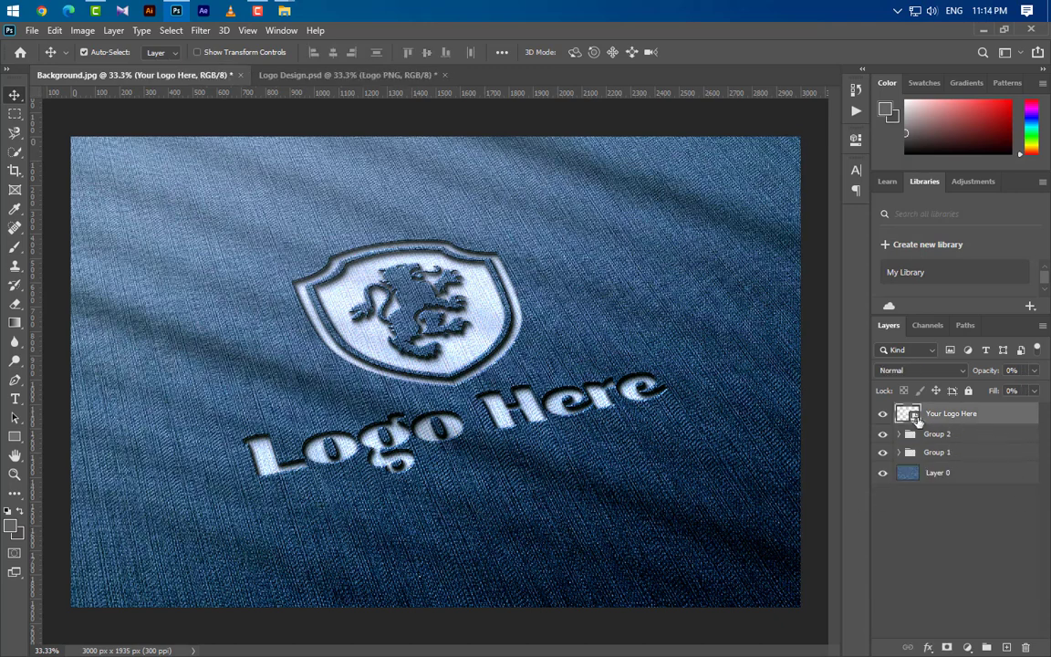
# Open the Your Logo Here smart object's contents and copy the Logo PNG layer into it from Logo Design.psd.
pyautogui.doubleClick(907, 414)
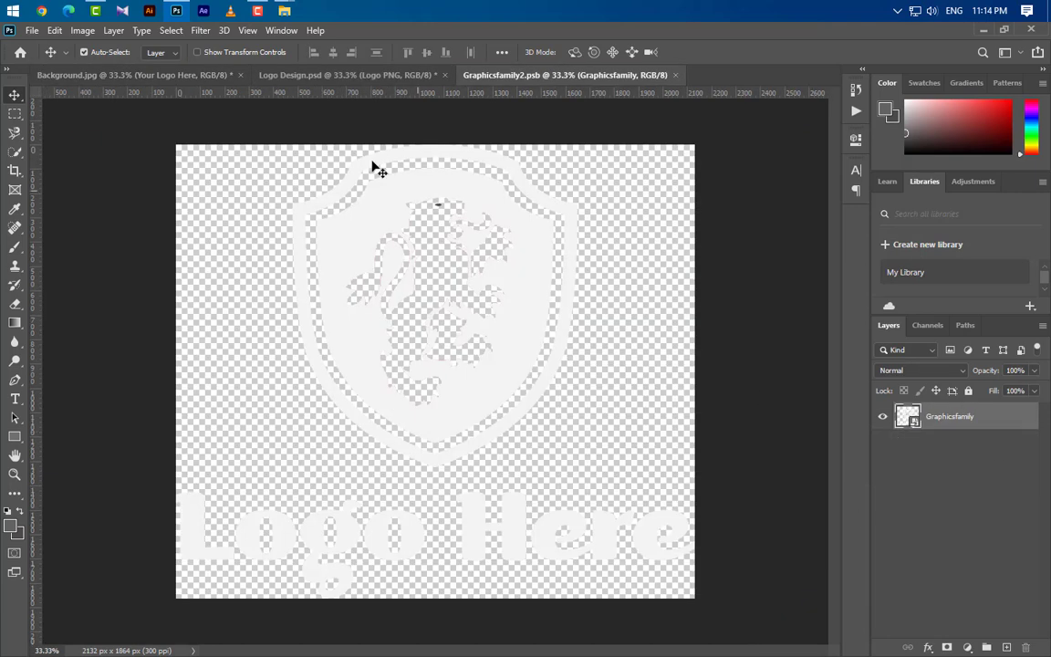
pyautogui.click(305, 74)
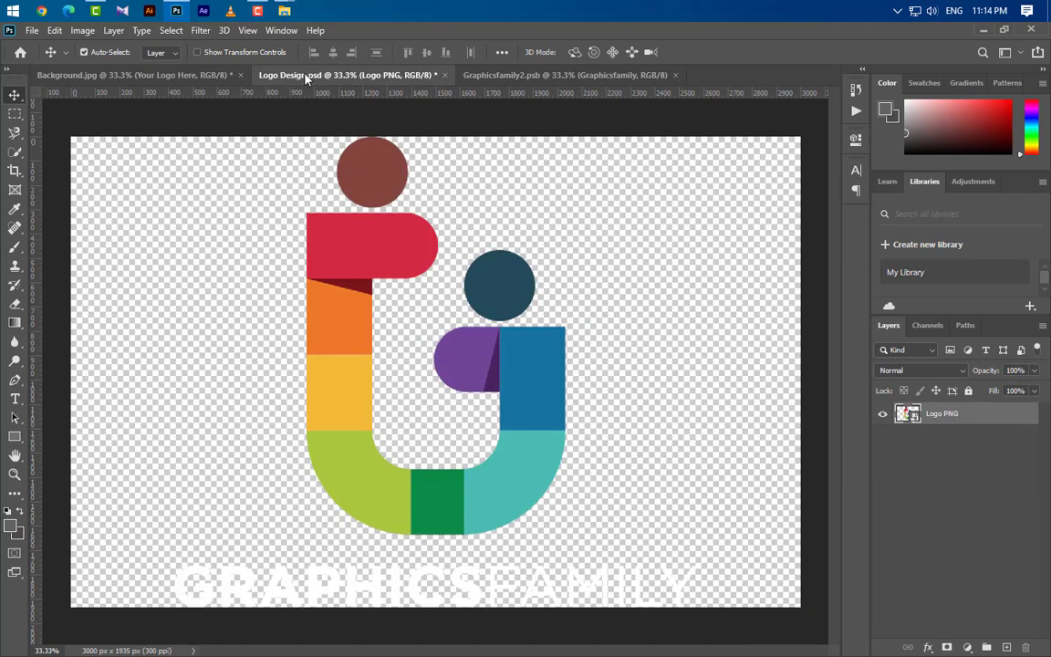
pyautogui.moveTo(530, 398); pyautogui.dragTo(481, 398)
# Center the Logo PNG layer horizontally, align it with the canvas's upper edge and scale it to 20.45% so it fits.
pyautogui.hotkey('ctrl', 't')
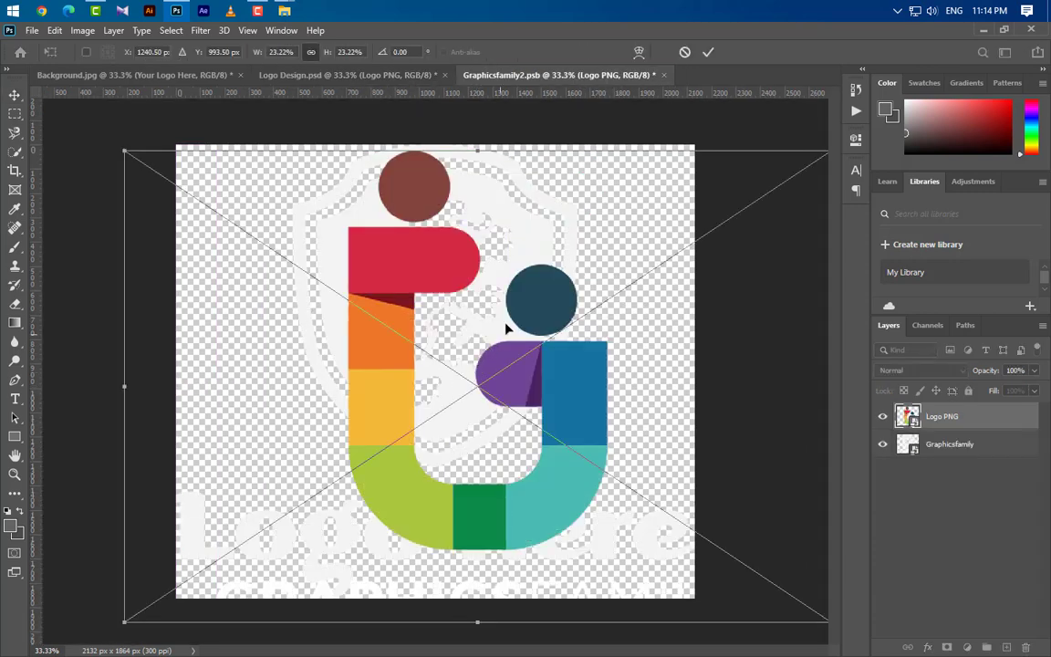
pyautogui.moveTo(506, 286); pyautogui.dragTo(473, 278)
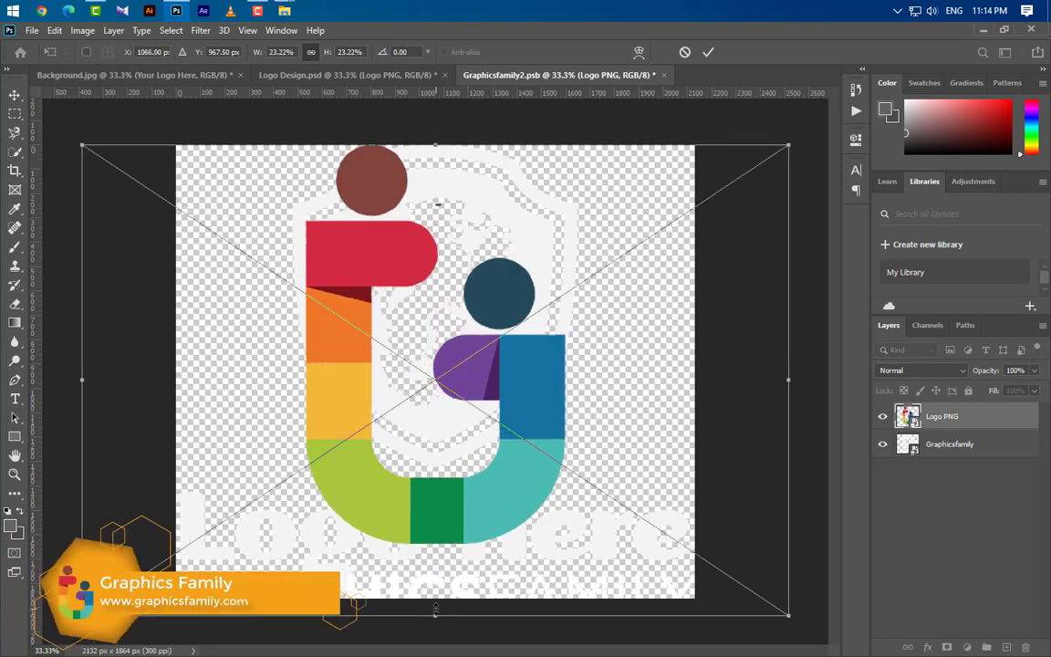
pyautogui.moveTo(435, 615); pyautogui.dragTo(439, 546)
pyautogui.click(708, 52)
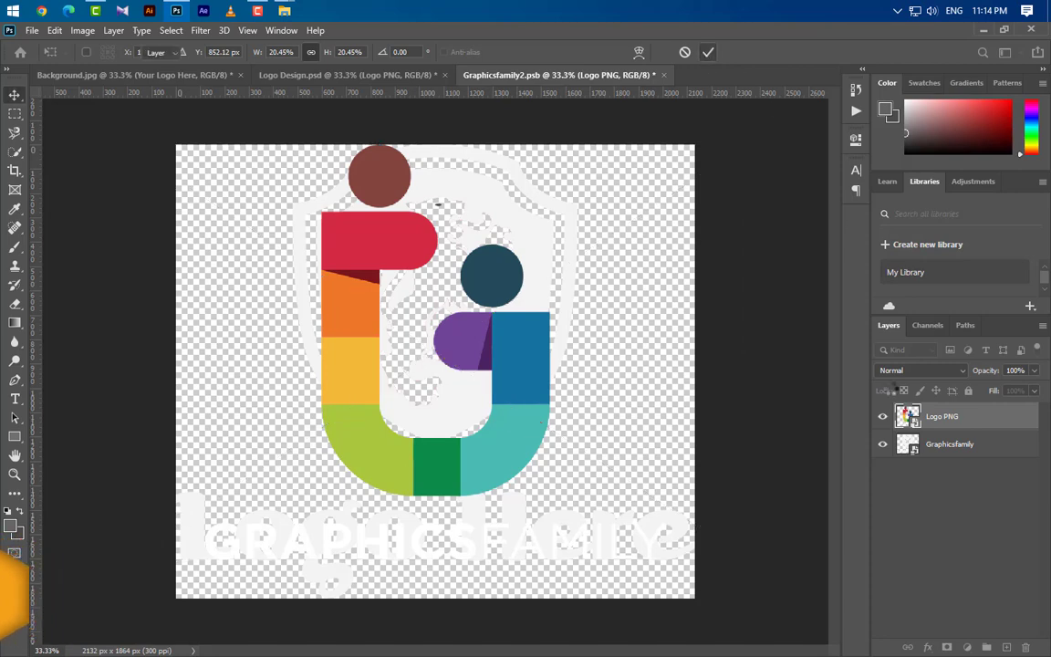
# Hide the old Graphicsfamily logo layer, save and close the smart object, and return to the Background.jpg mockup.
pyautogui.click(882, 444)
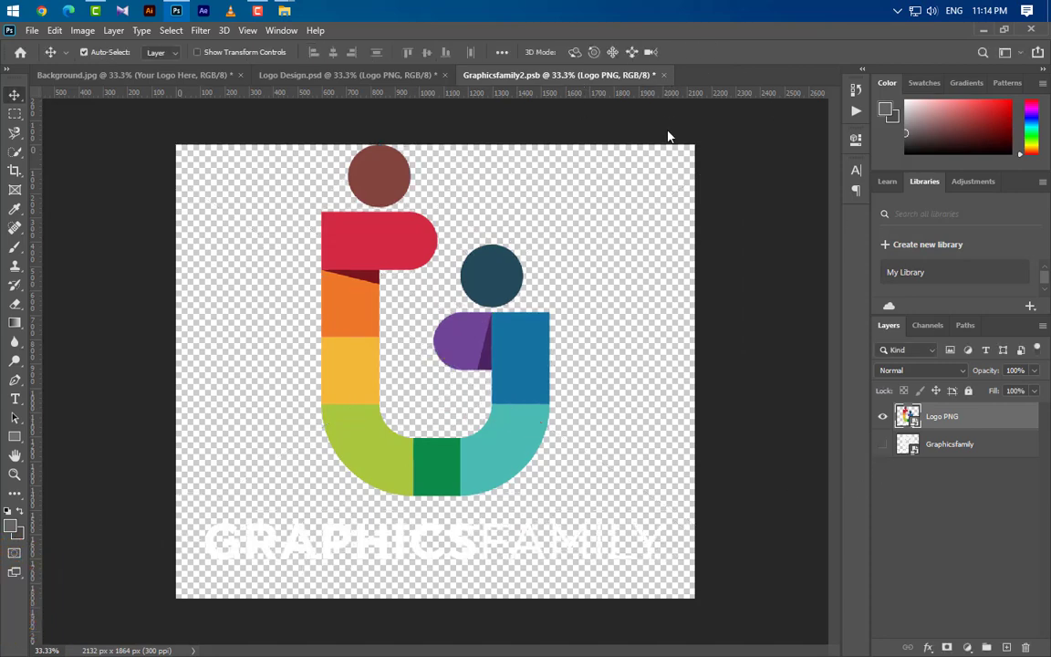
pyautogui.click(663, 74)
pyautogui.click(453, 267)
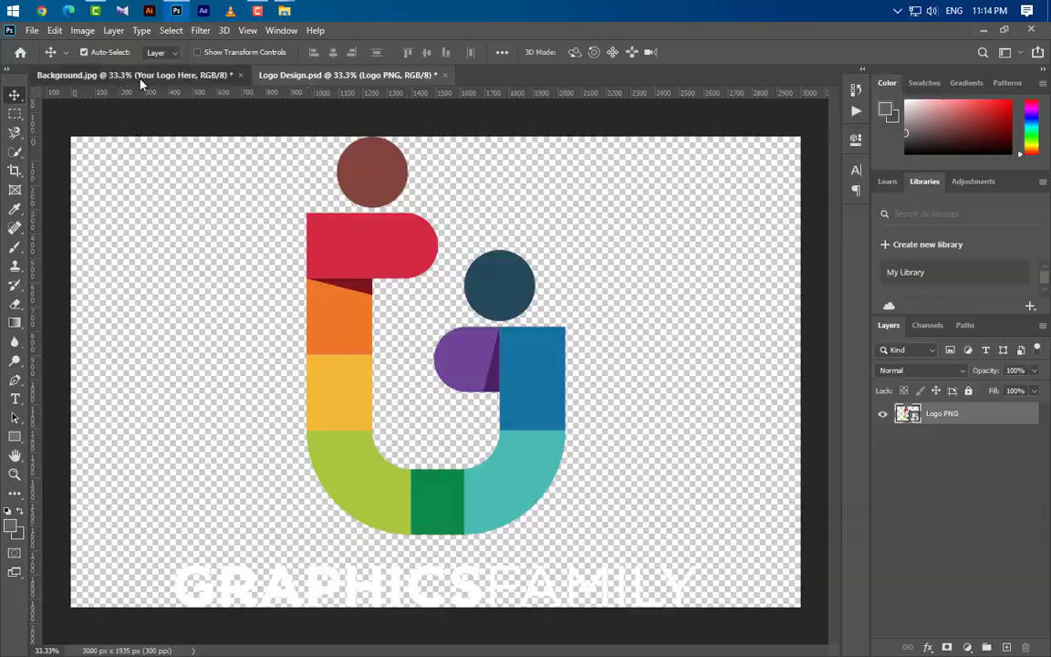
pyautogui.click(139, 77)
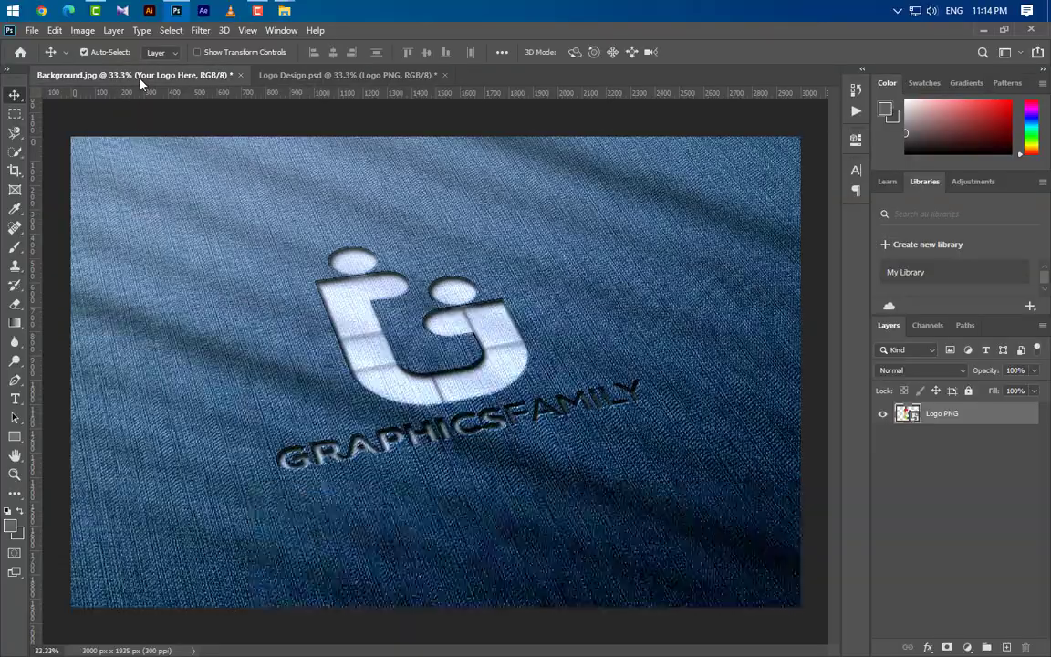